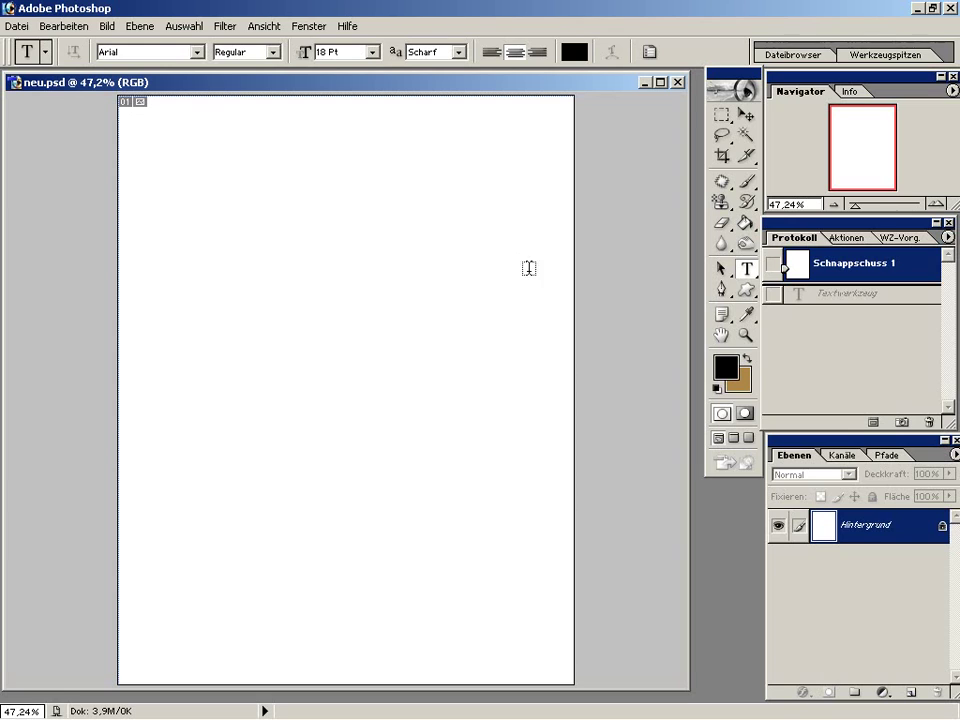
- Start an intro text block reading 'Hallo^^' and 'hier nun für alle, die'
left_click(272, 178)
type("Hallo^^")
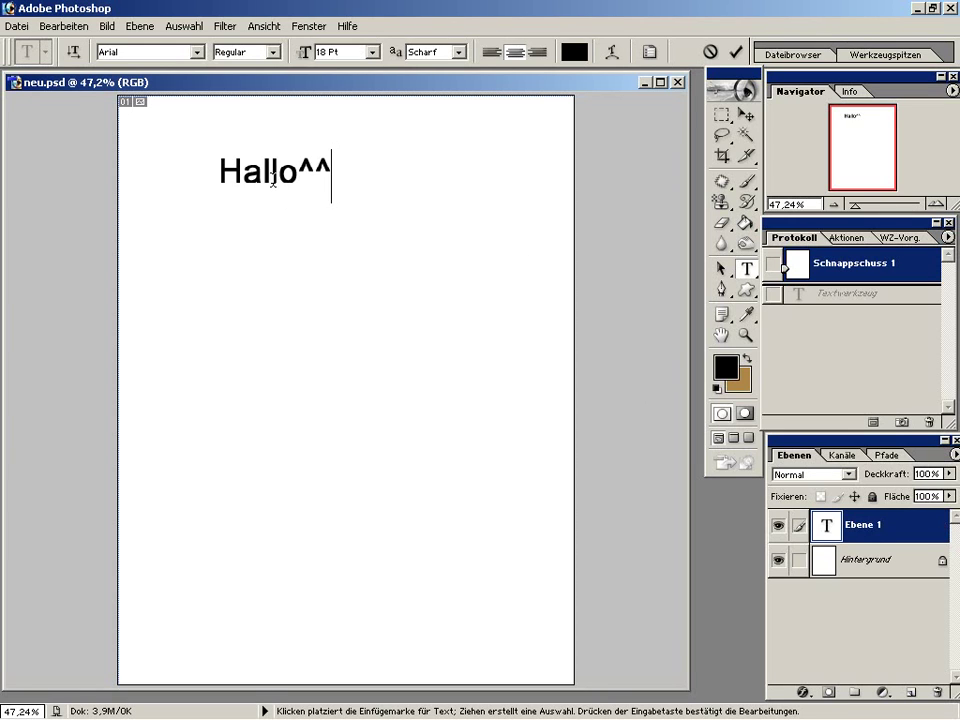
key("Return")
type("hier nun ")
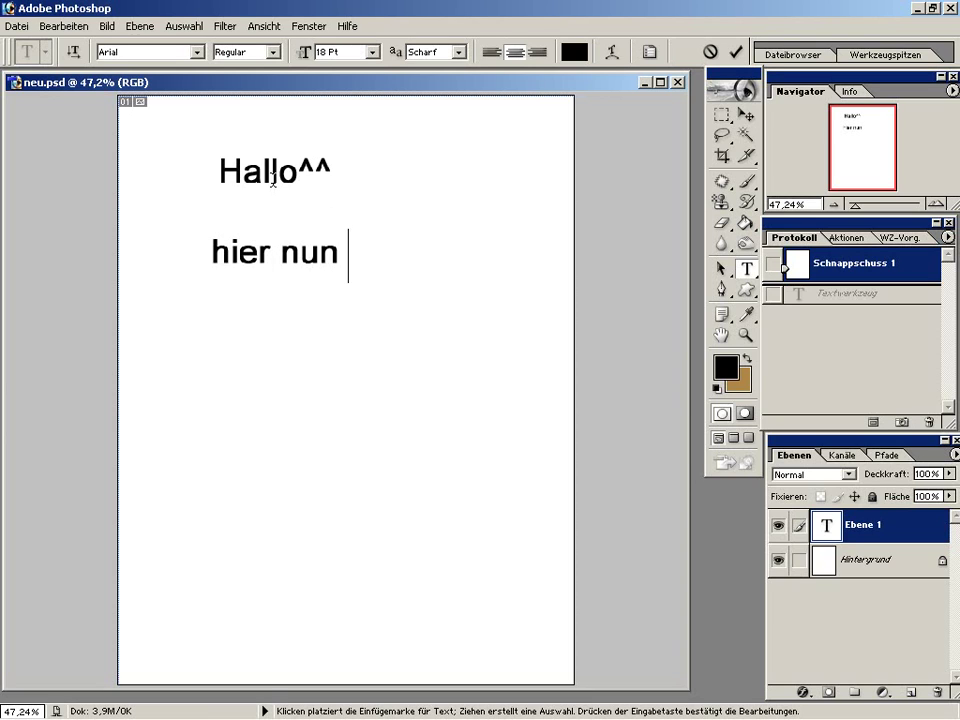
type("für alle, die")
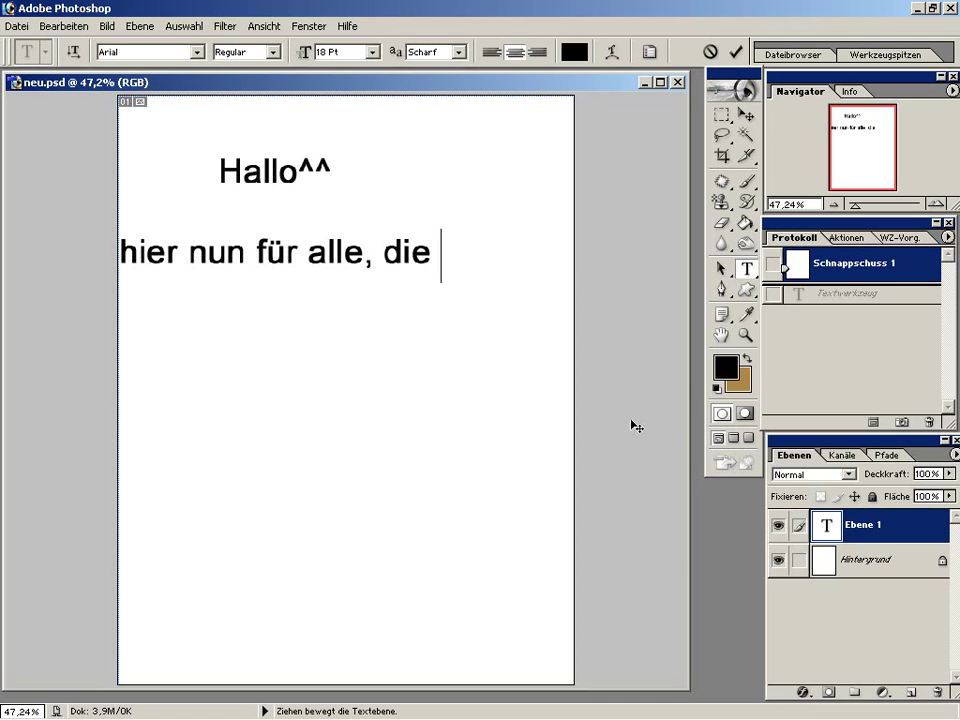
- Move the text block and add 'gerne wissen möchten, wie man realistisch aussehende Büsche und Sträucher zeichnet.'
left_click_drag(636, 427, 692, 412)
key("Return")
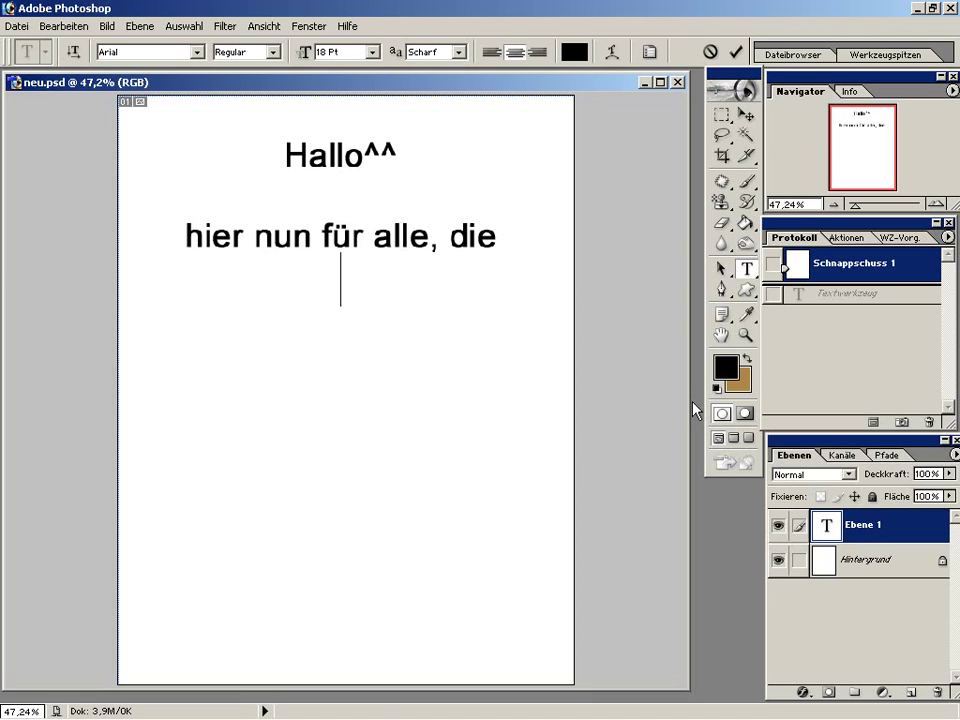
type("gerne ")
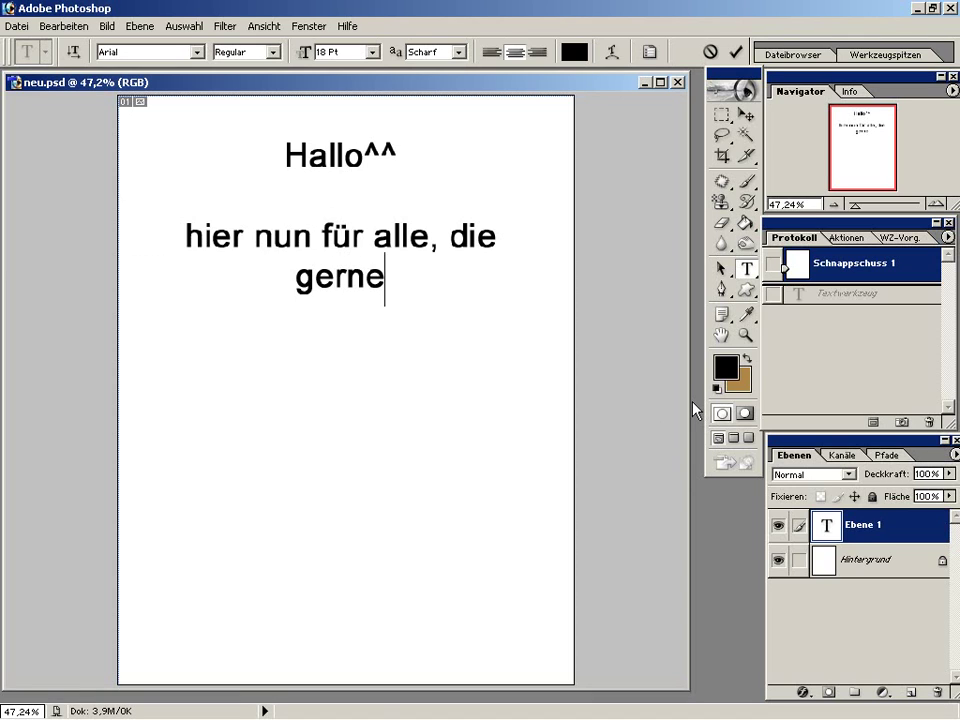
type("wissen möchte")
type("n, ")
type("wie man ")
type("realistisch")
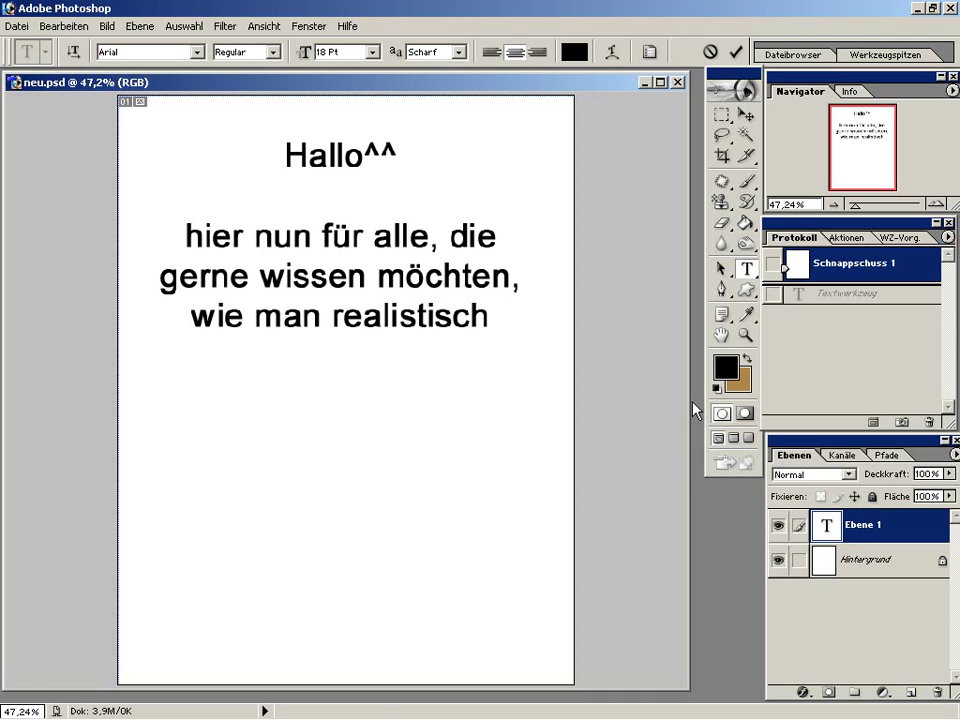
key("Return")
type("ausse")
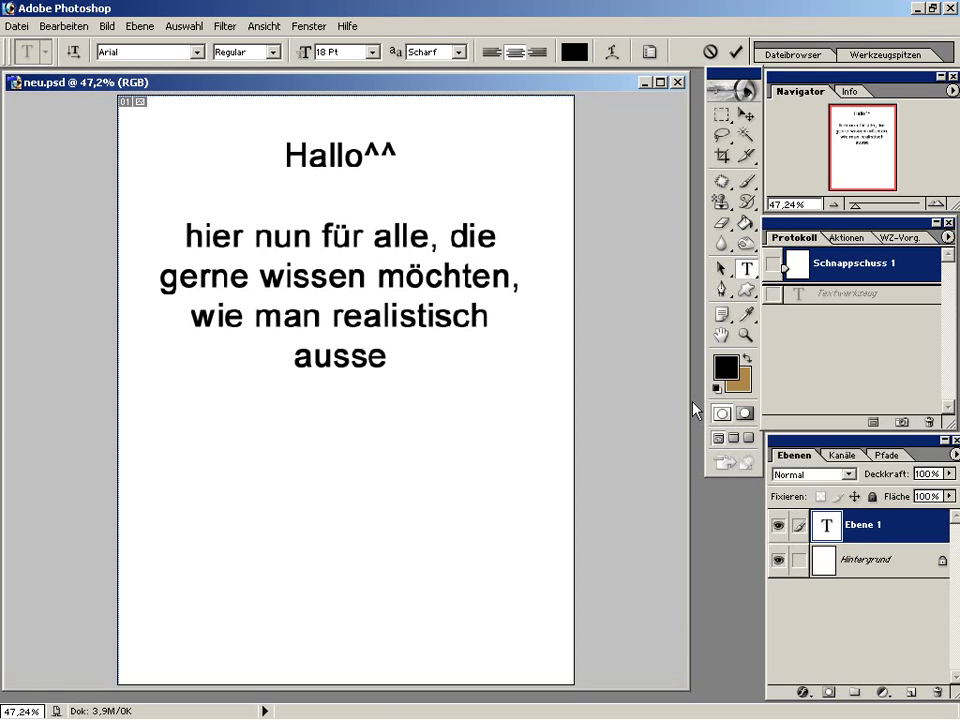
type("hende")
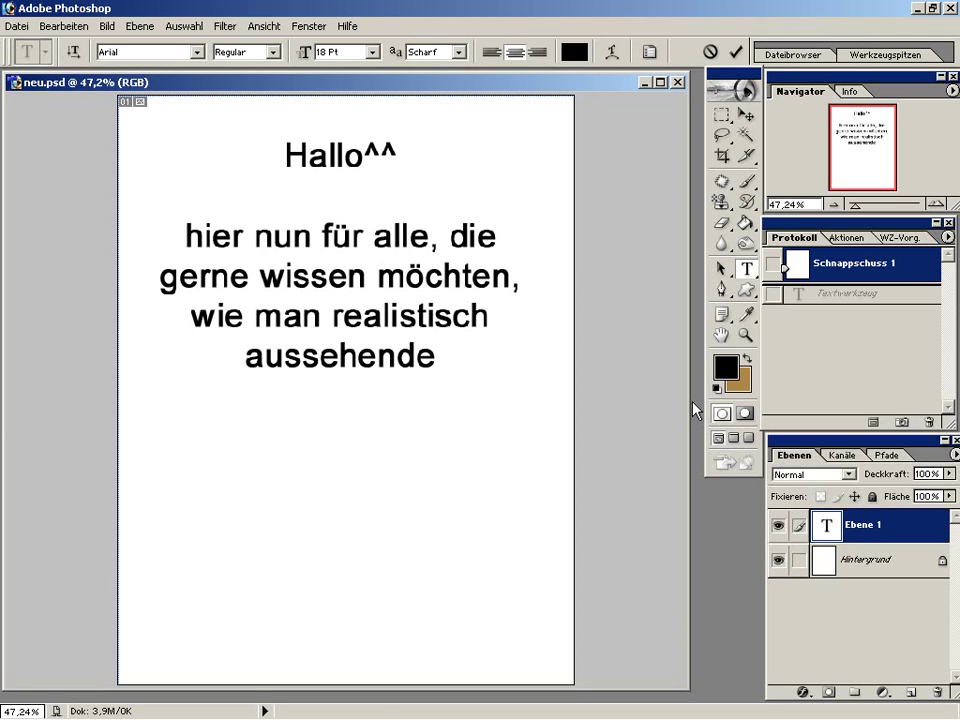
type(" Büs")
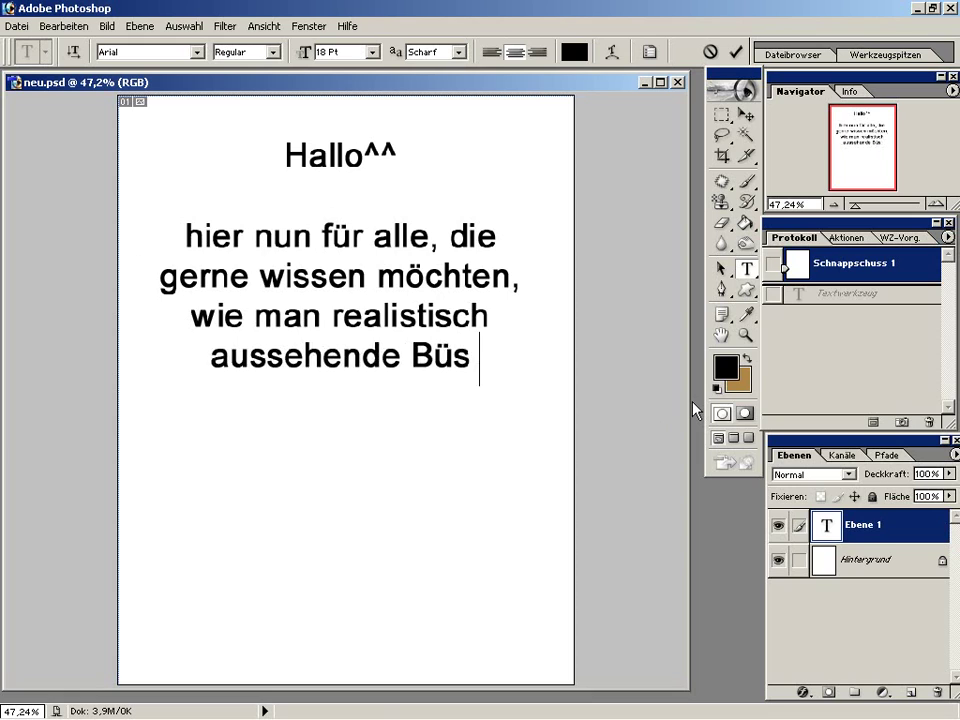
type("che und ")
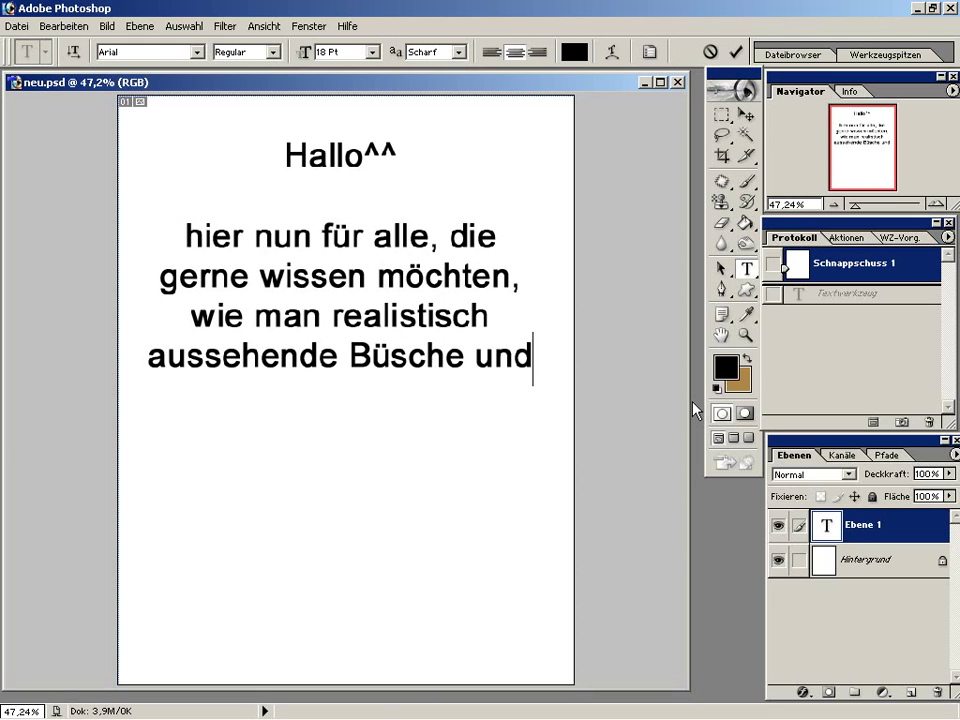
type("Sträucher")
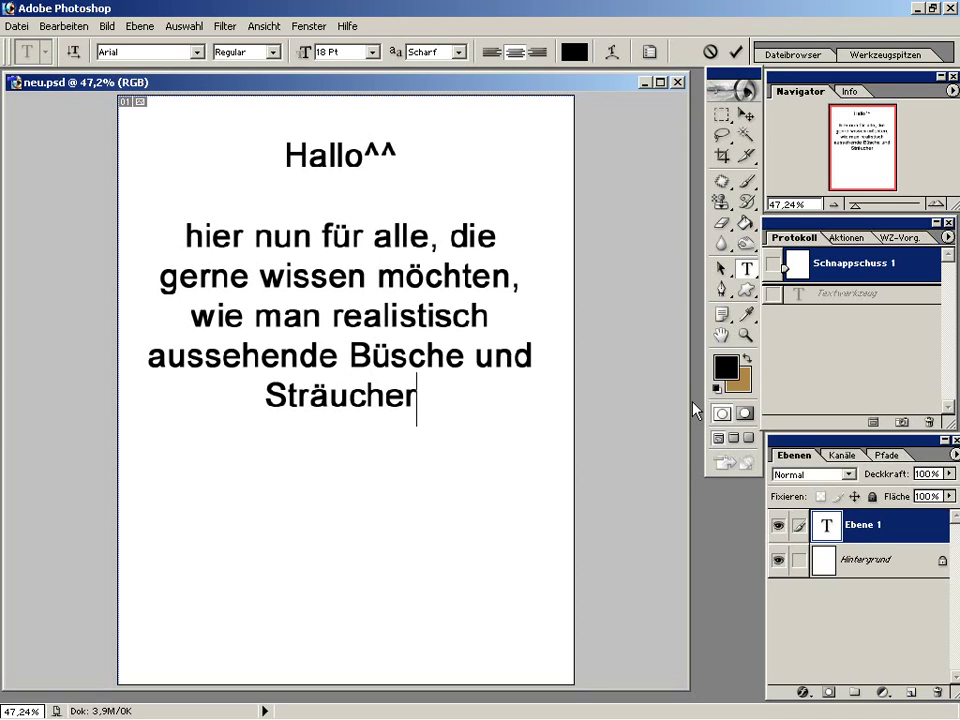
type(" in")
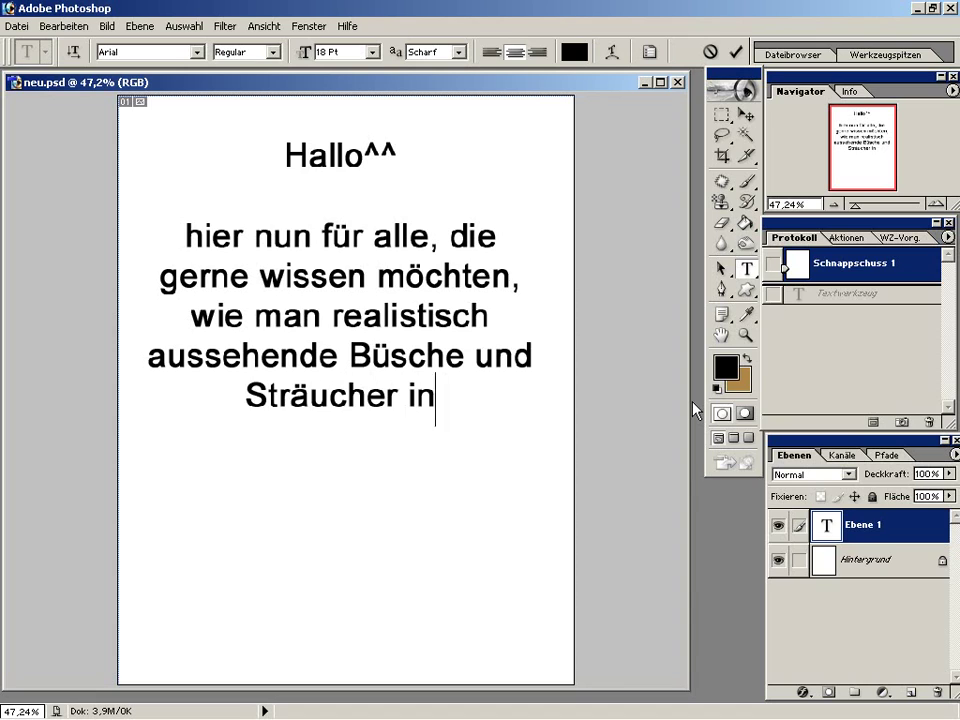
key("BackSpace")
key("BackSpace")
key("BackSpace")
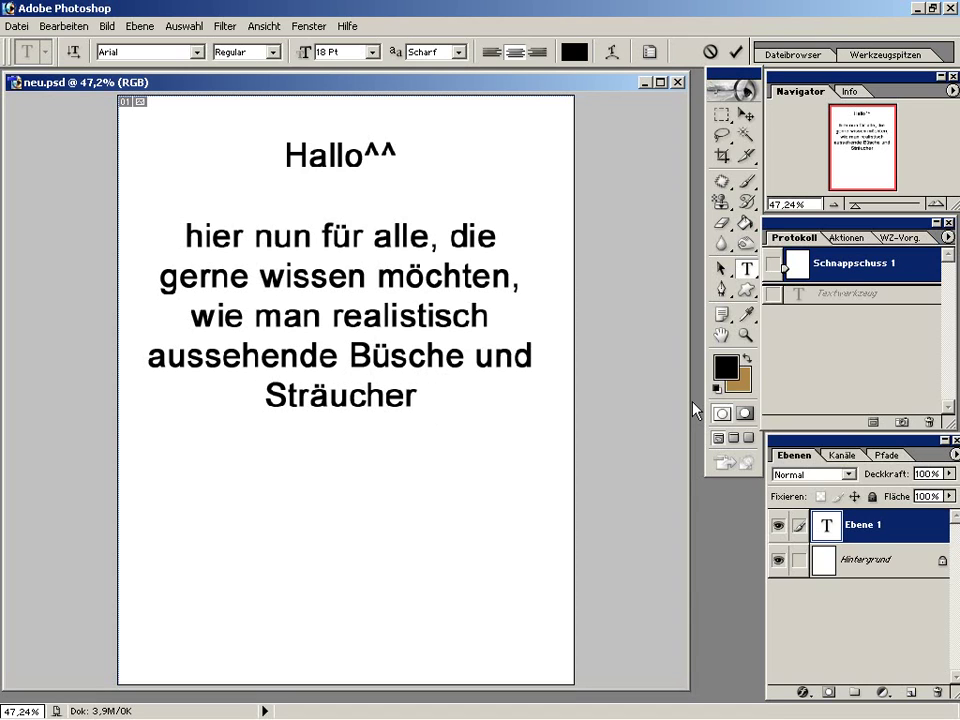
type(" zeichnet.")
- Add a closing line 'viel Spass' with a (c)2007 copyright credit to the author
key("Return")
key("Return")
key("Return")
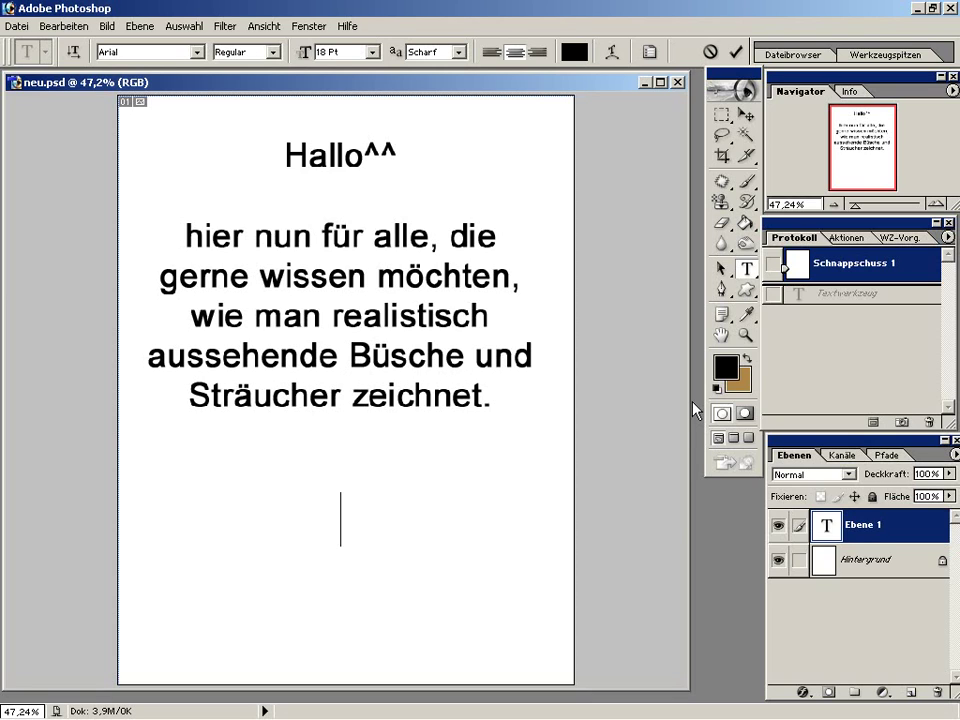
type("viel Spass   ")
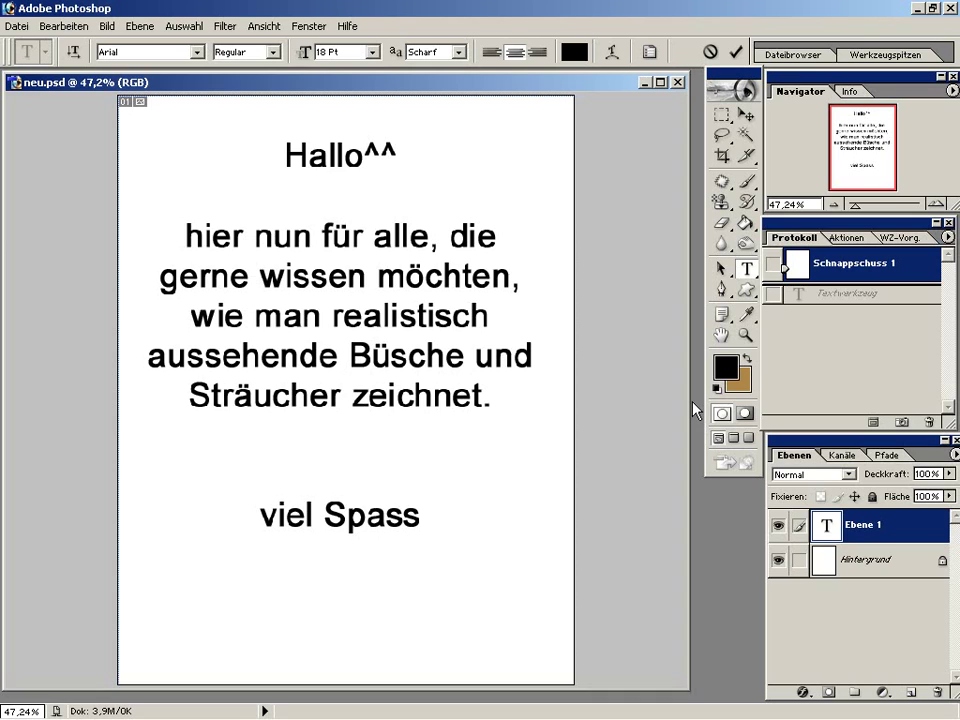
type("(c)")
key("BackSpace")
type("c)2")
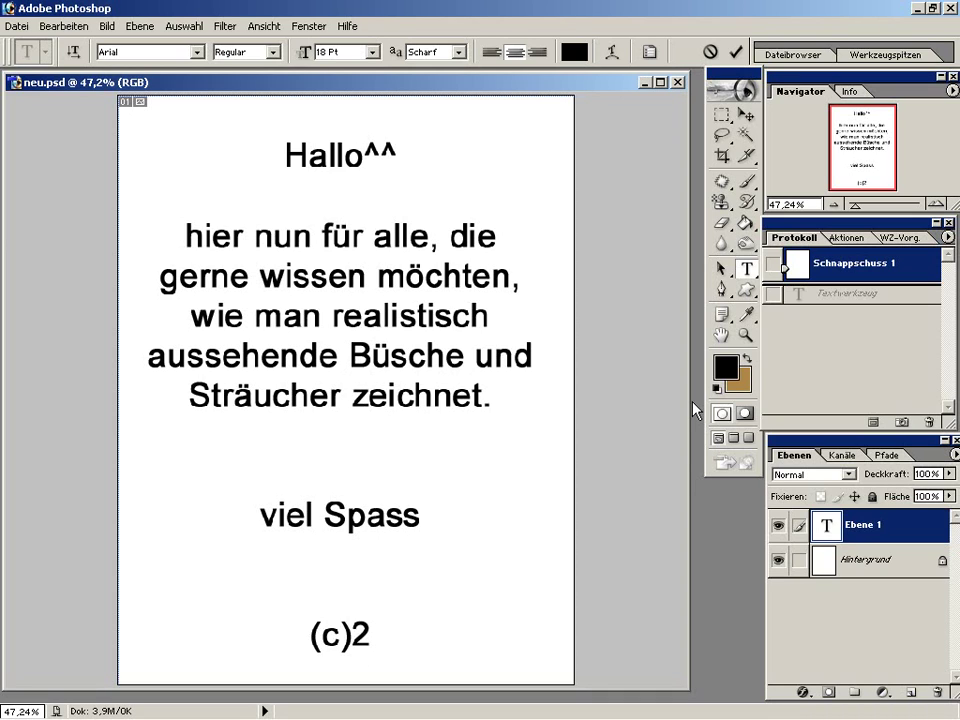
type("007 by ")
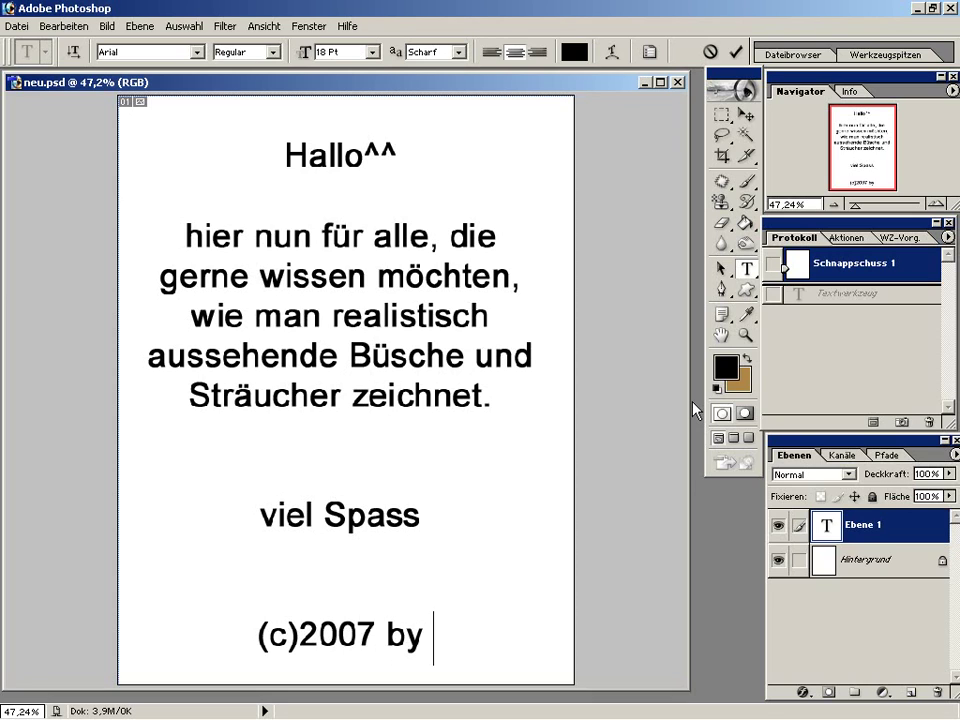
type("Access")
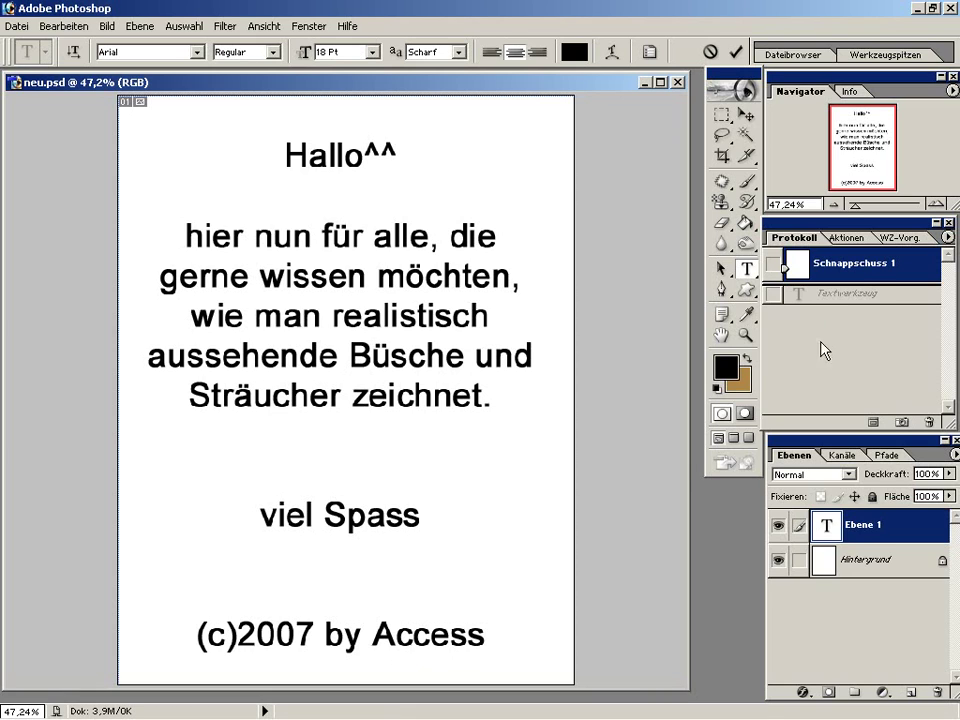
- Revert to the blank Schnappschuss 1, discarding 'Los gehts', and add empty layer 'Ebene 1'
left_click(856, 264)
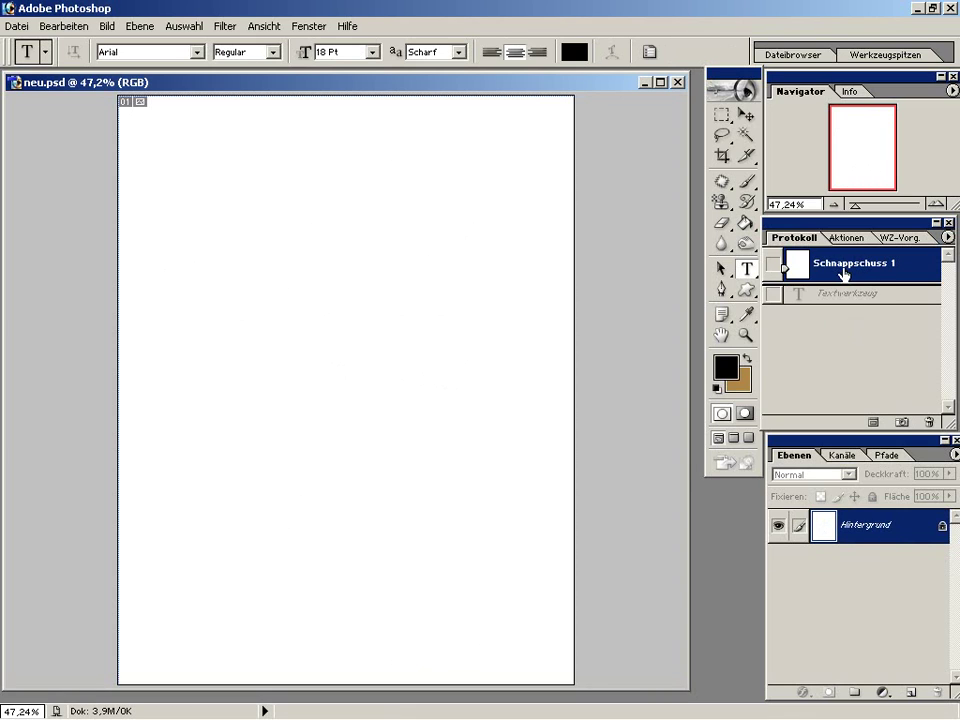
type("Los gehts")
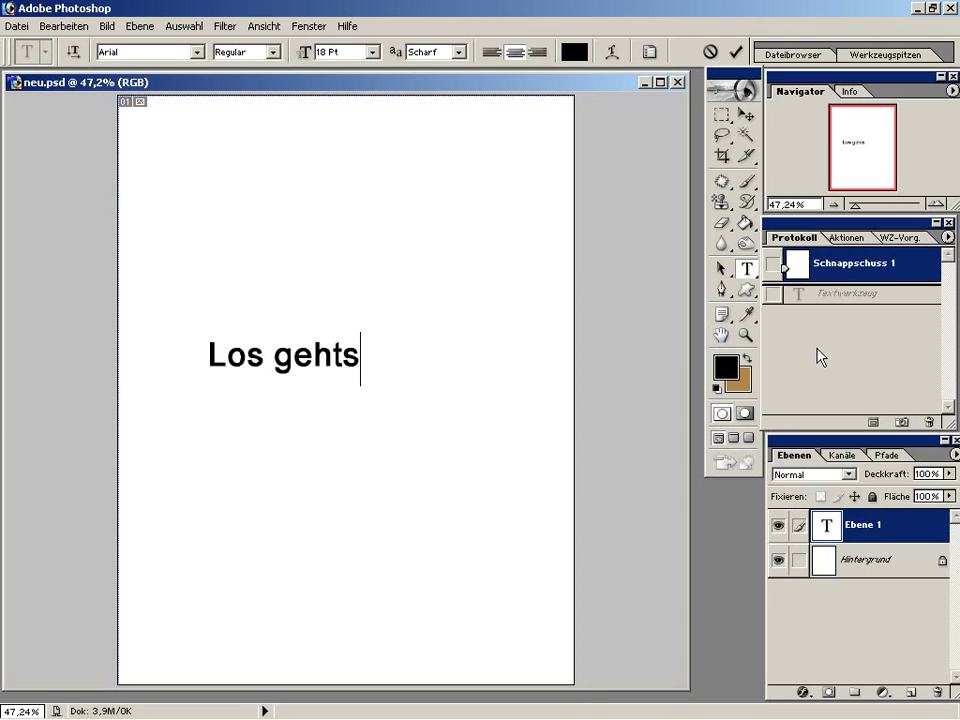
left_click(848, 268)
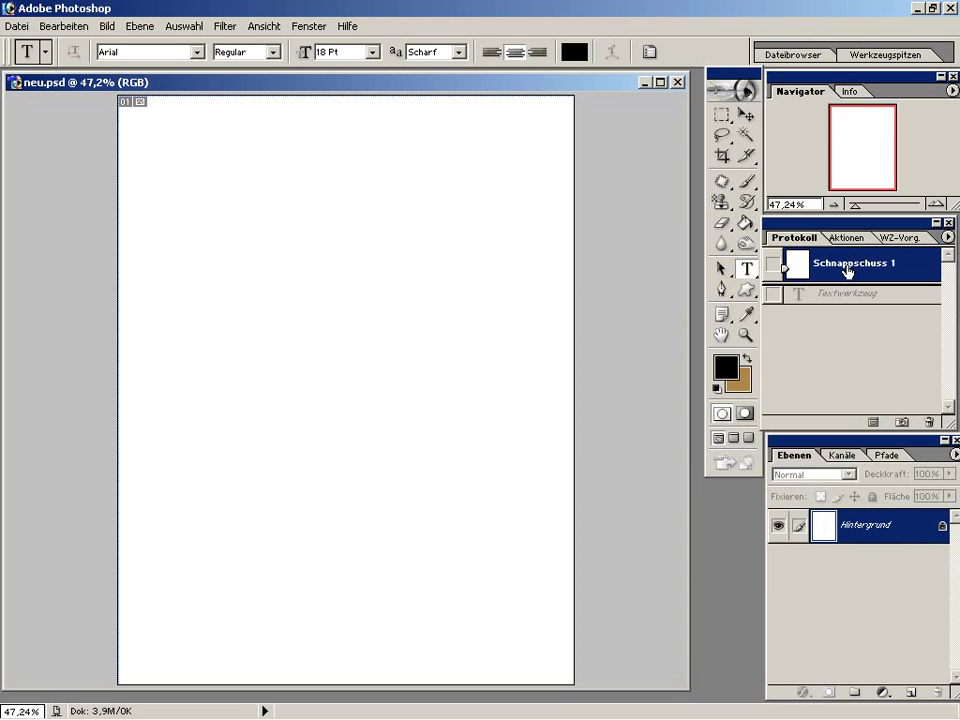
left_click(910, 691)
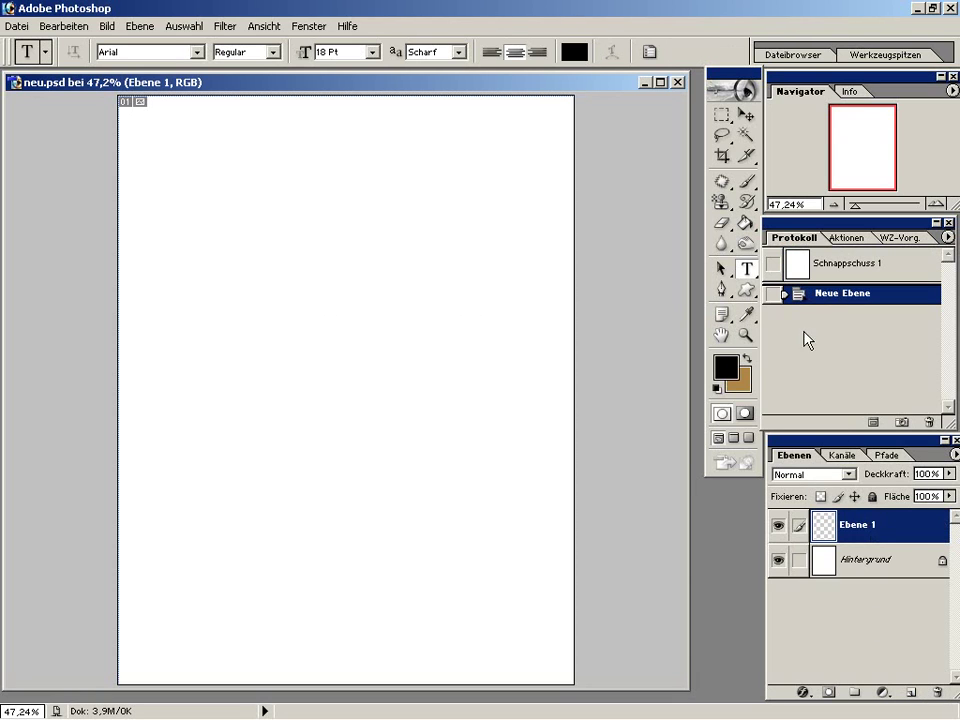
left_click(748, 183)
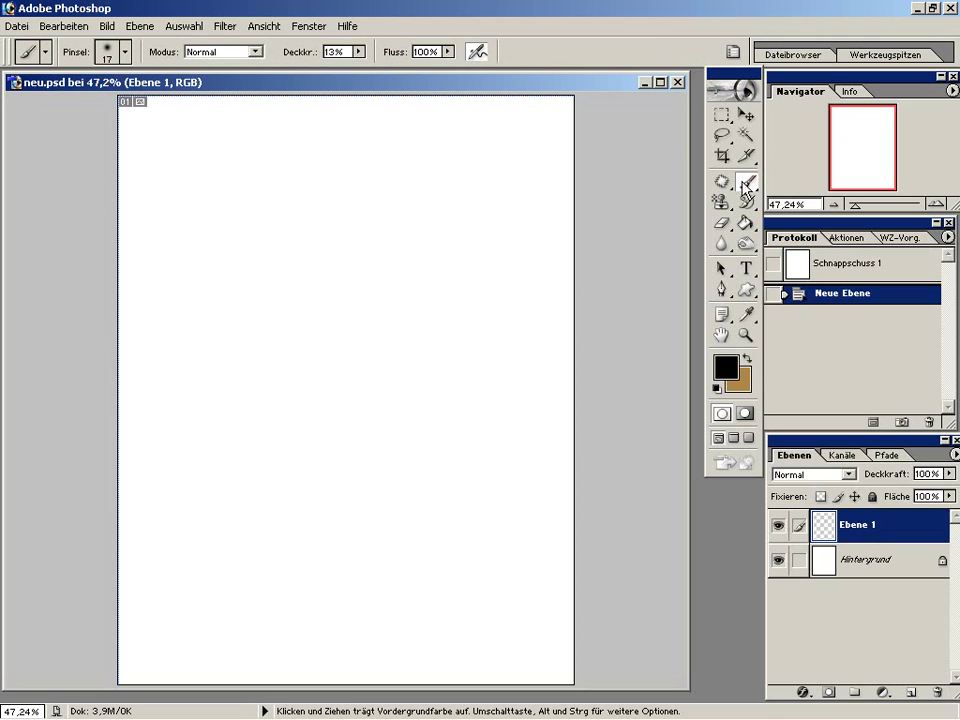
- Load textured brush tip 60 and enlarge its diameter to 77 px
left_click(124, 54)
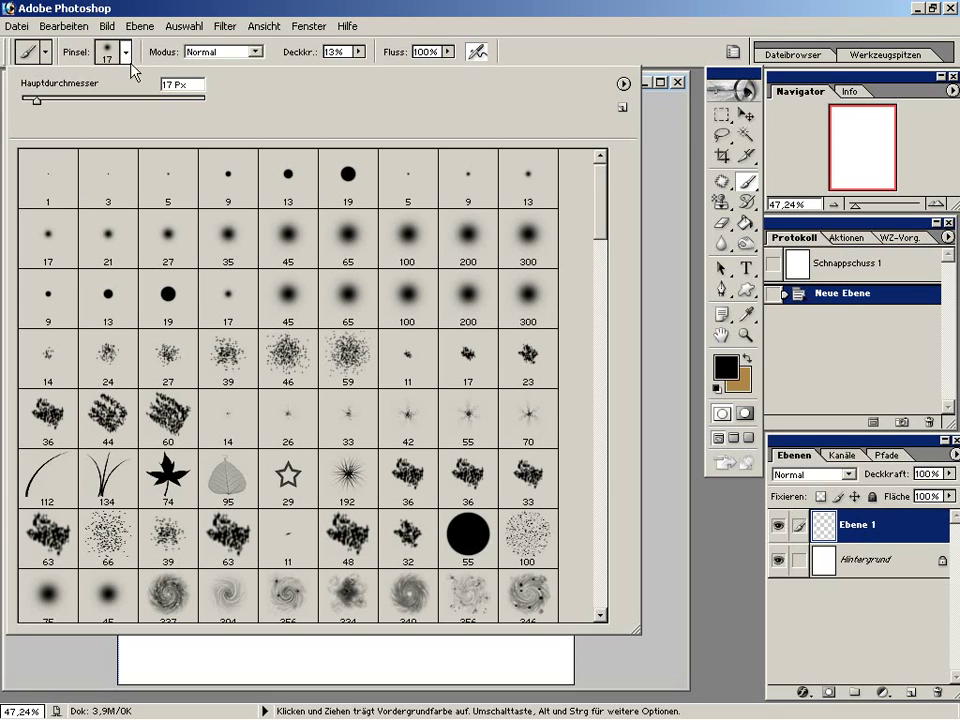
left_click(164, 424)
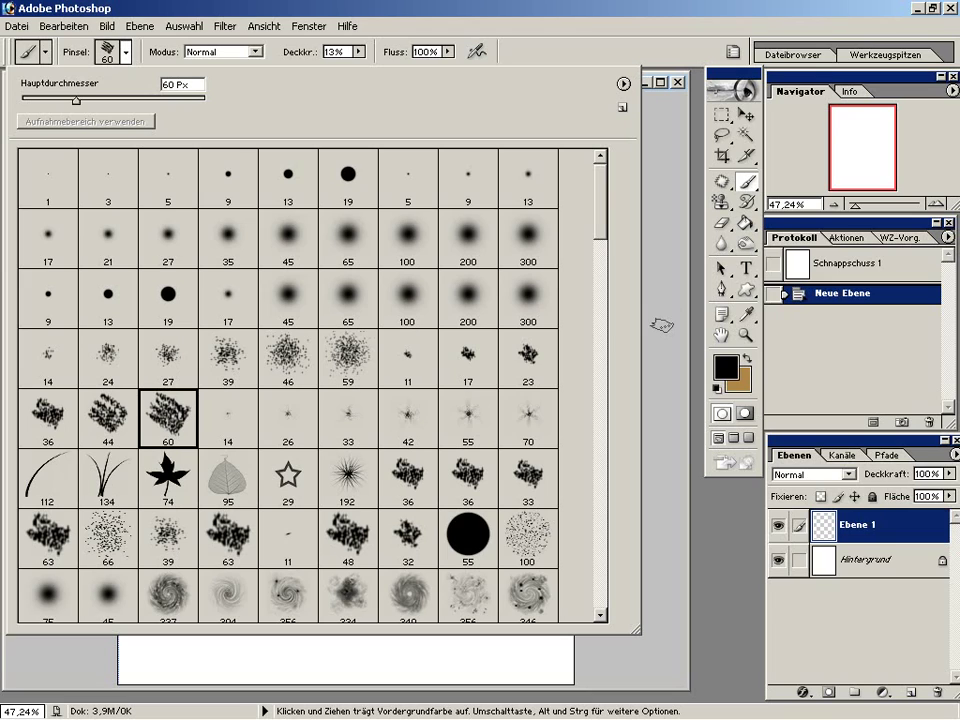
left_click_drag(83, 104, 91, 101)
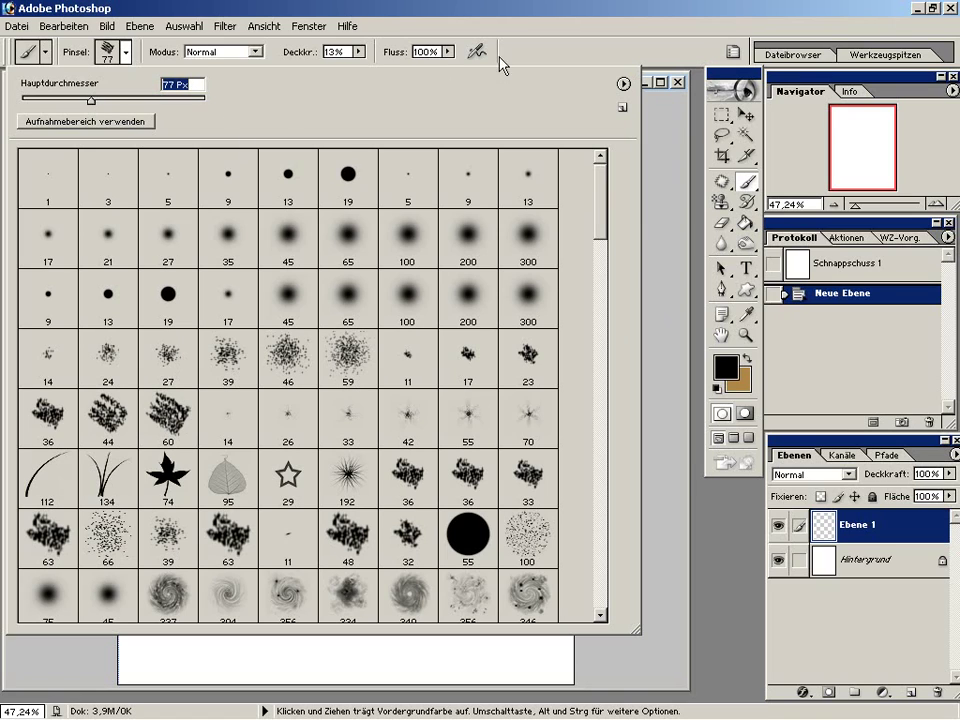
left_click(539, 53)
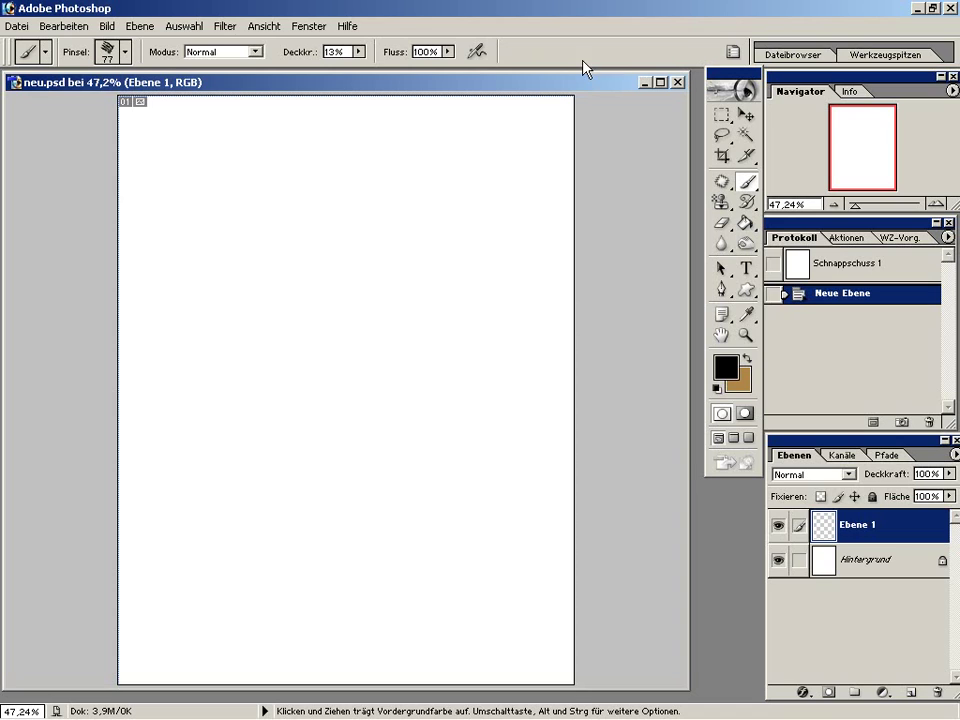
- Enable shape dynamics and scattering, and raise the brush tip spacing to about 117%
left_click(733, 54)
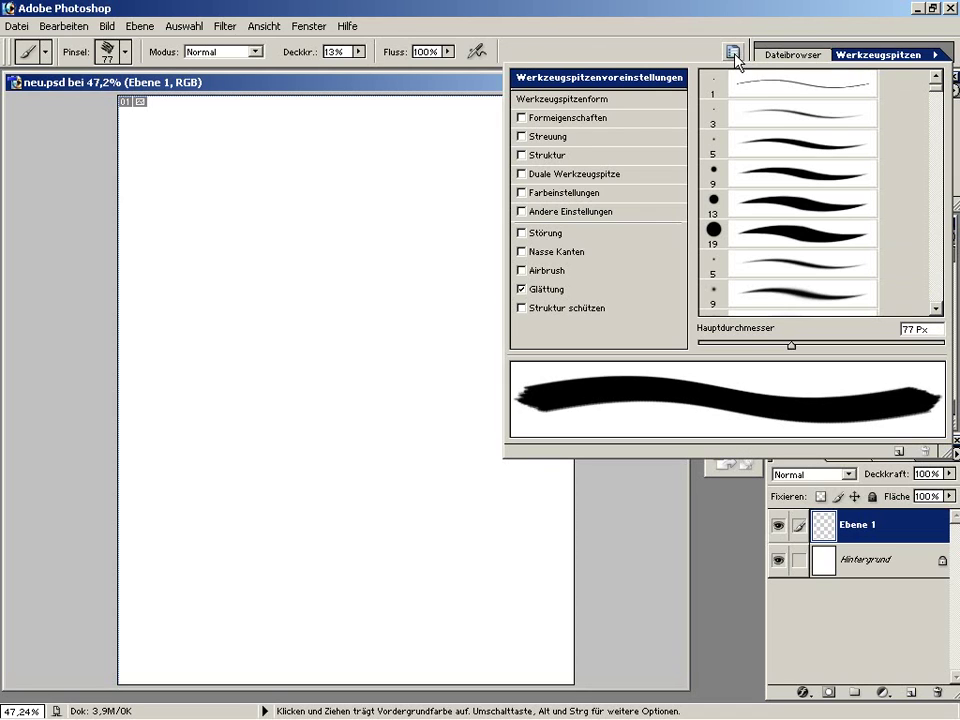
left_click(521, 118)
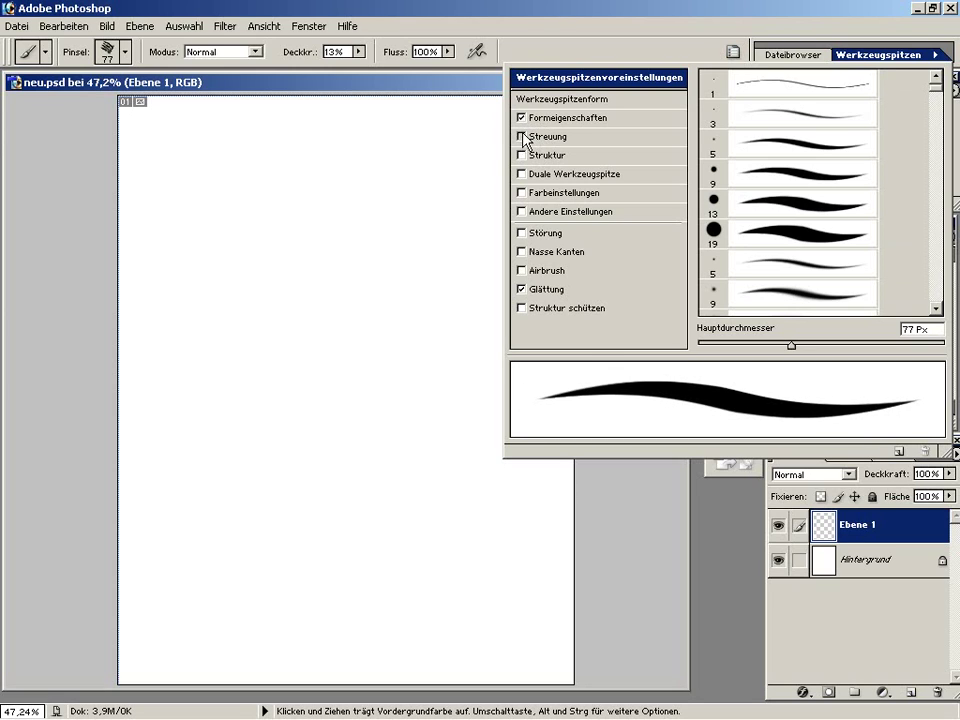
left_click(541, 135)
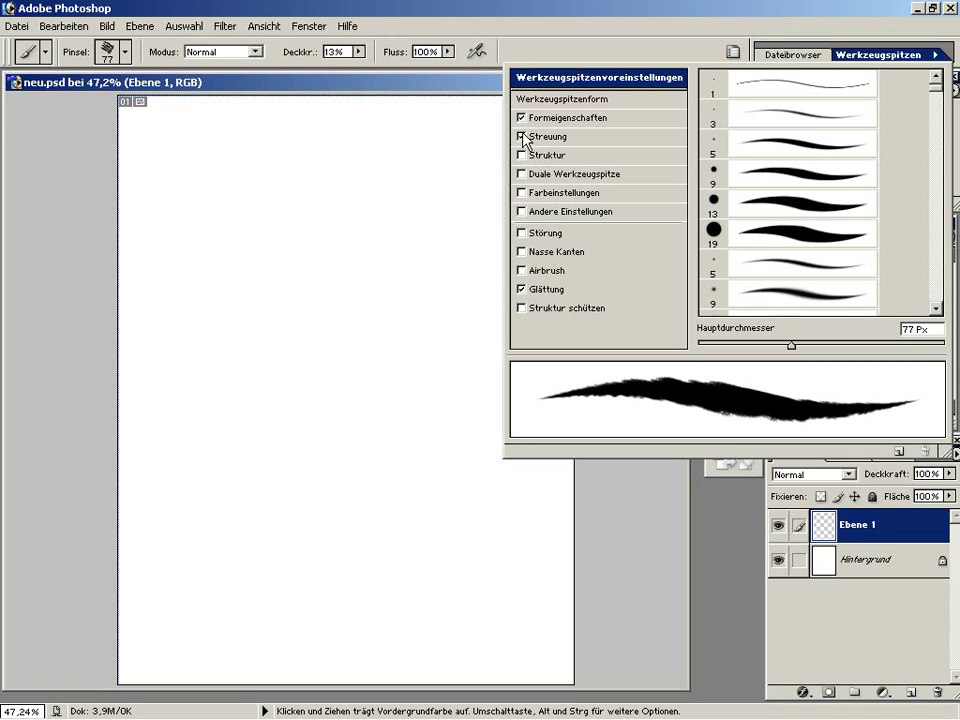
left_click(566, 100)
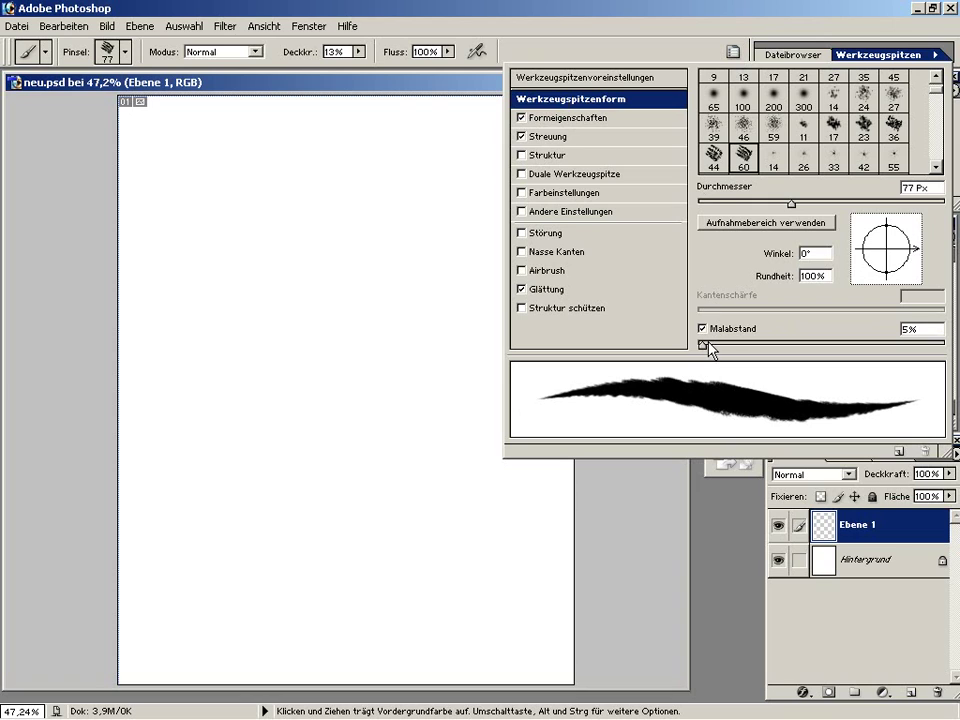
left_click_drag(704, 343, 835, 313)
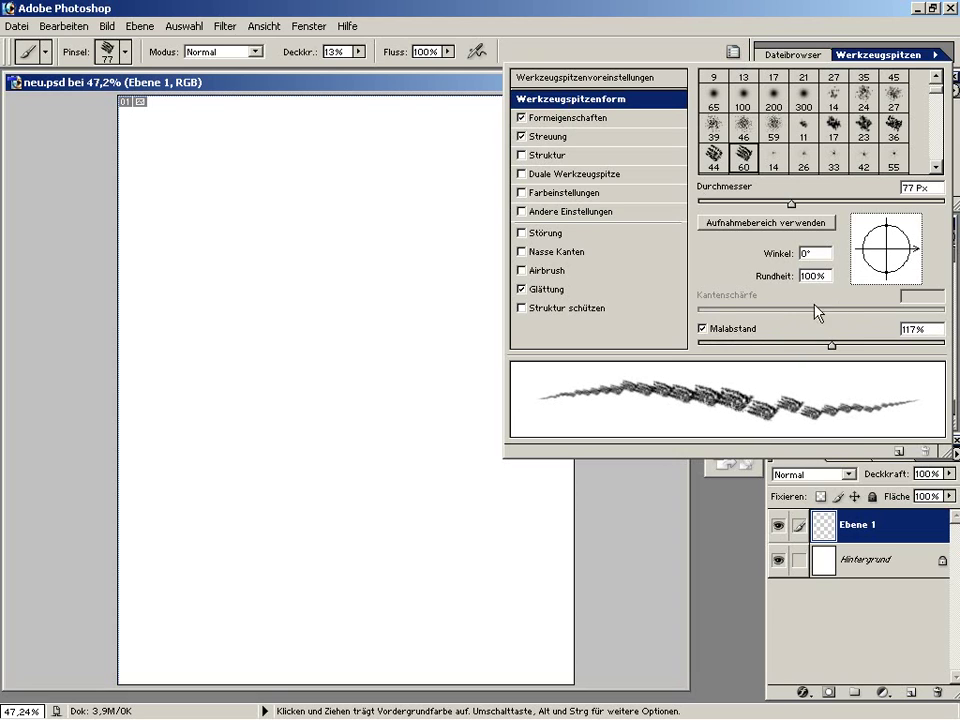
left_click(558, 118)
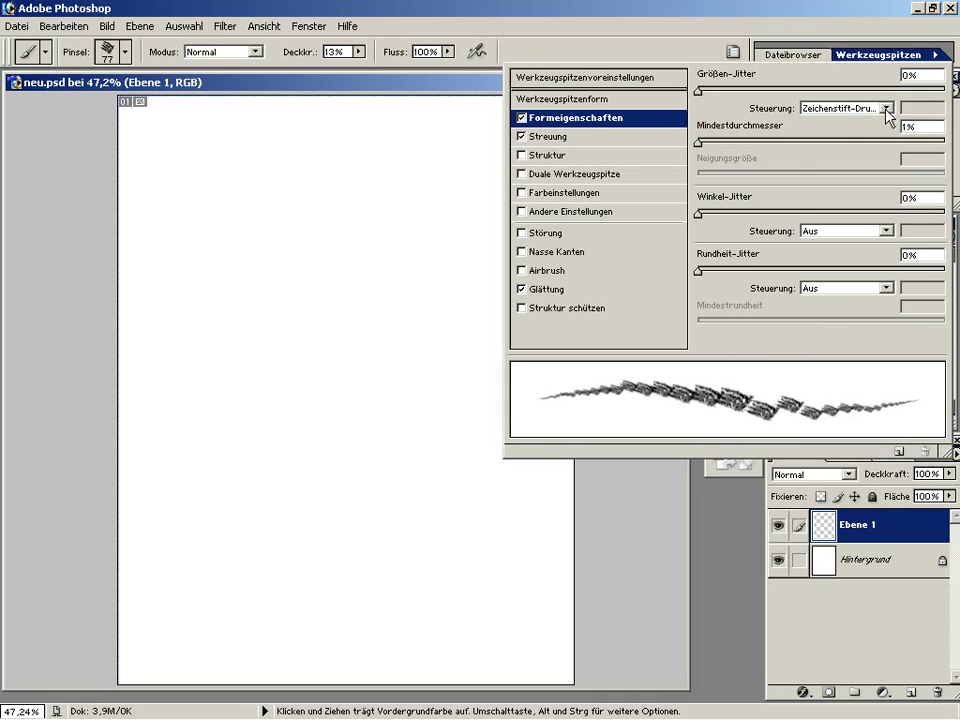
- Keep pen-pressure size control and set scattering to 129% with count 2
left_click(886, 110)
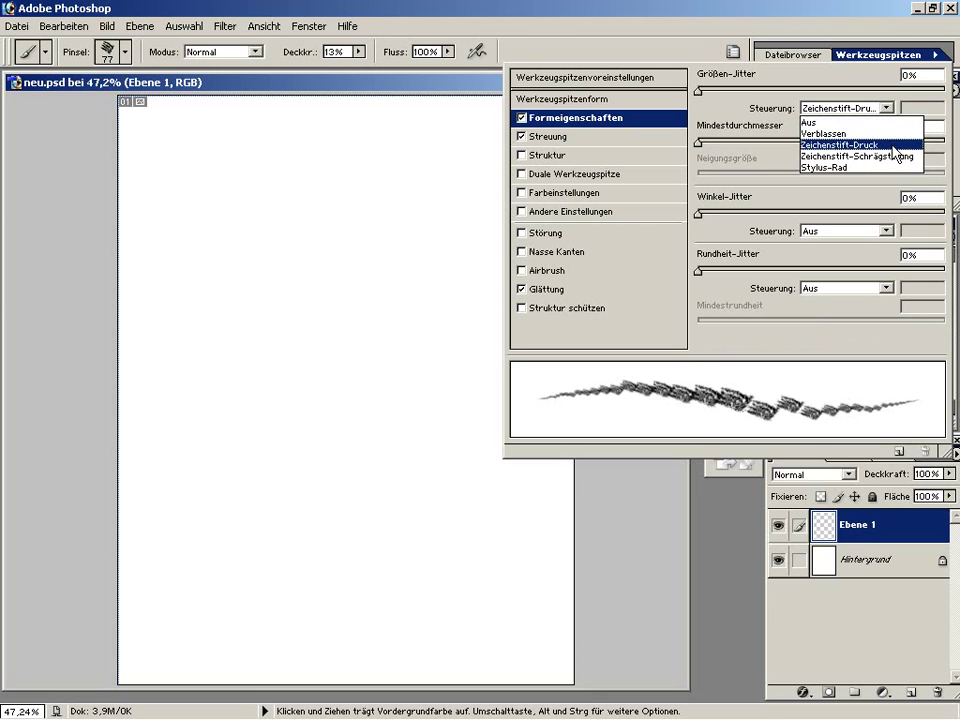
left_click(894, 145)
left_click(560, 137)
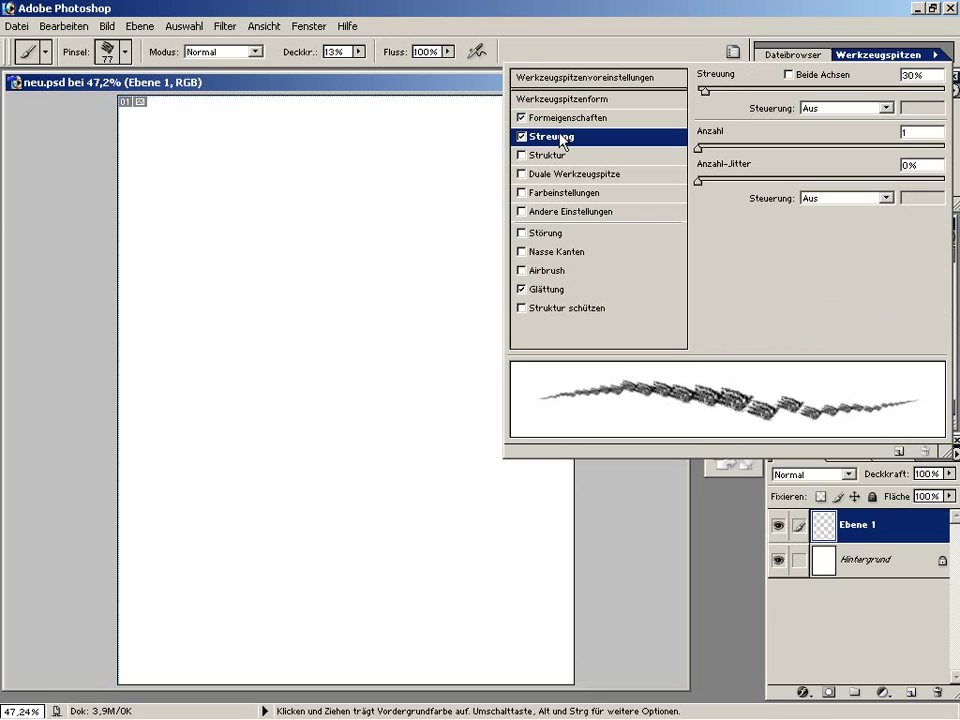
left_click_drag(705, 90, 730, 90)
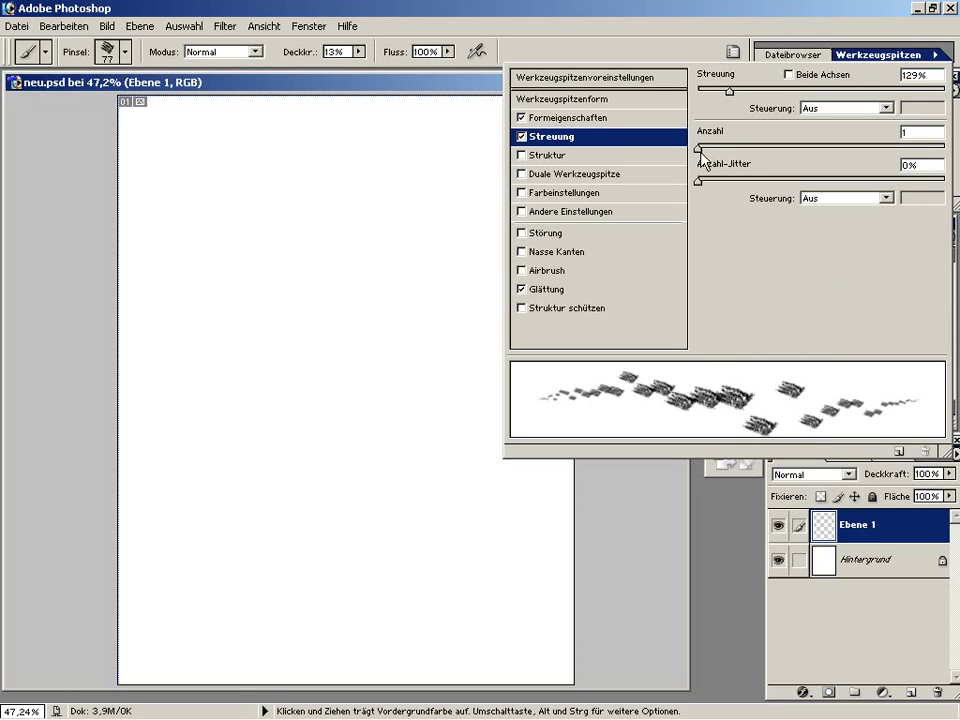
left_click_drag(703, 148, 708, 148)
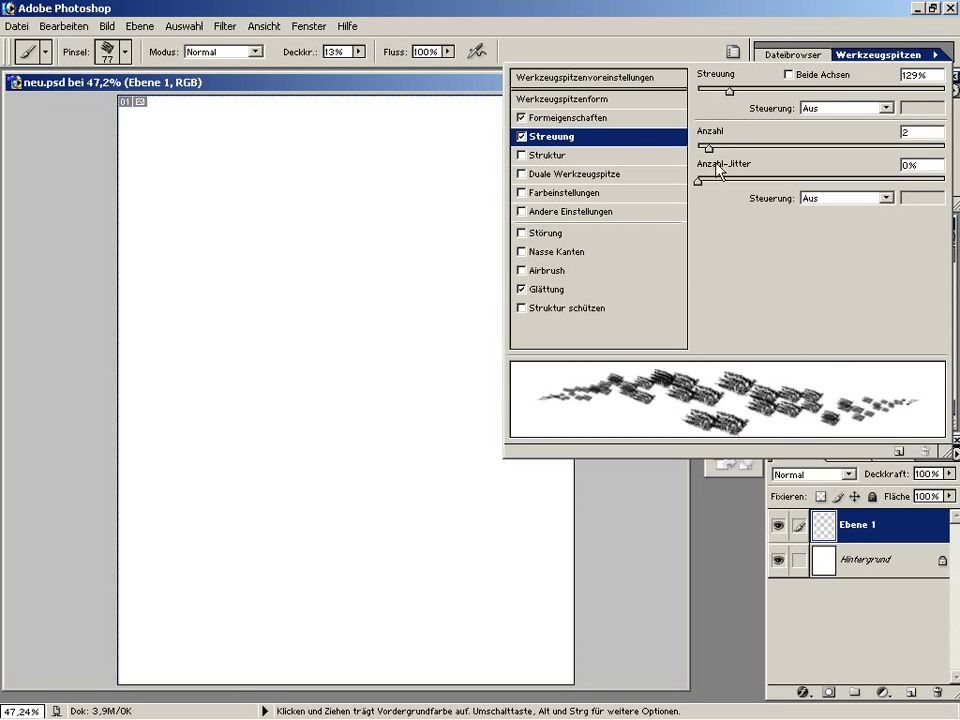
- Add 16% angle jitter and fine-tune spacing to 105%, then close the brush settings
left_click(569, 121)
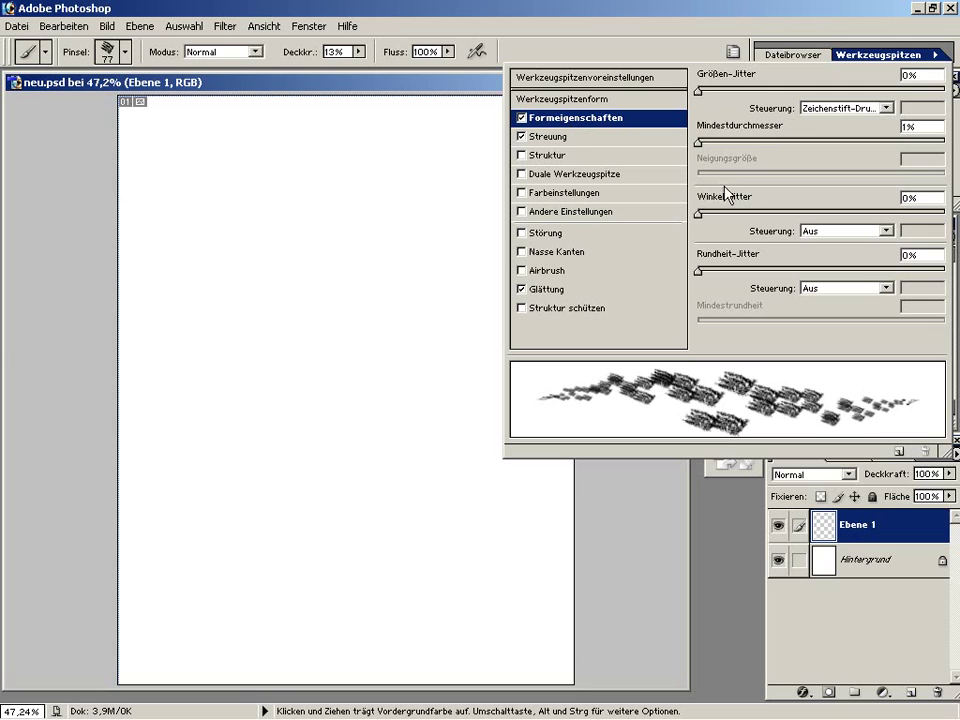
mouse_move(702, 214)
left_mouse_down()
mouse_move(744, 214)
mouse_move(737, 219)
left_mouse_up()
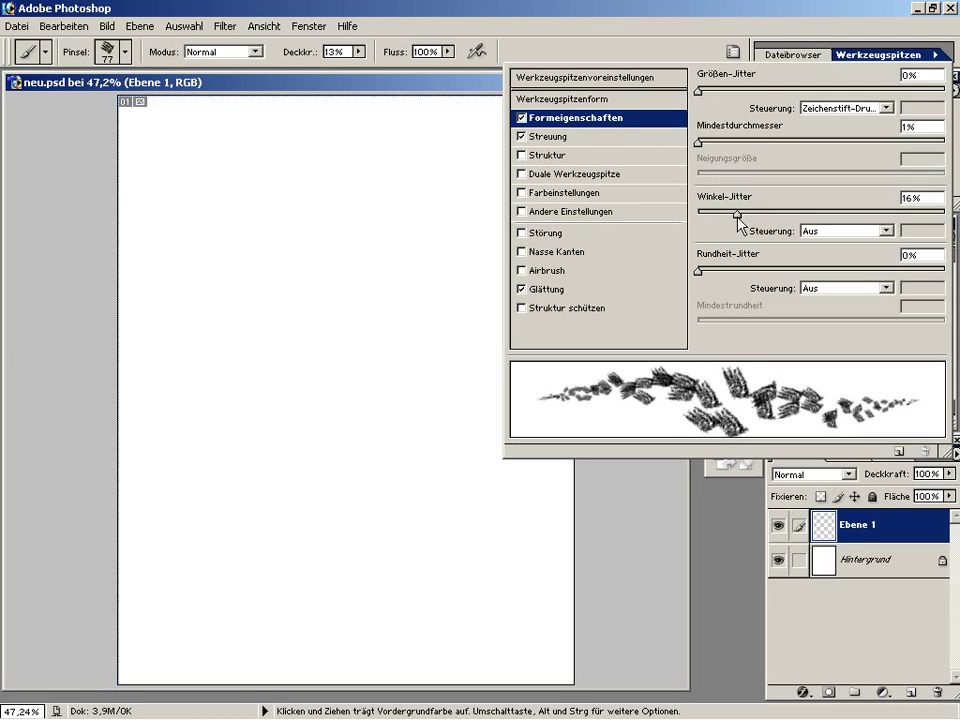
left_click(586, 100)
left_click_drag(831, 343, 824, 343)
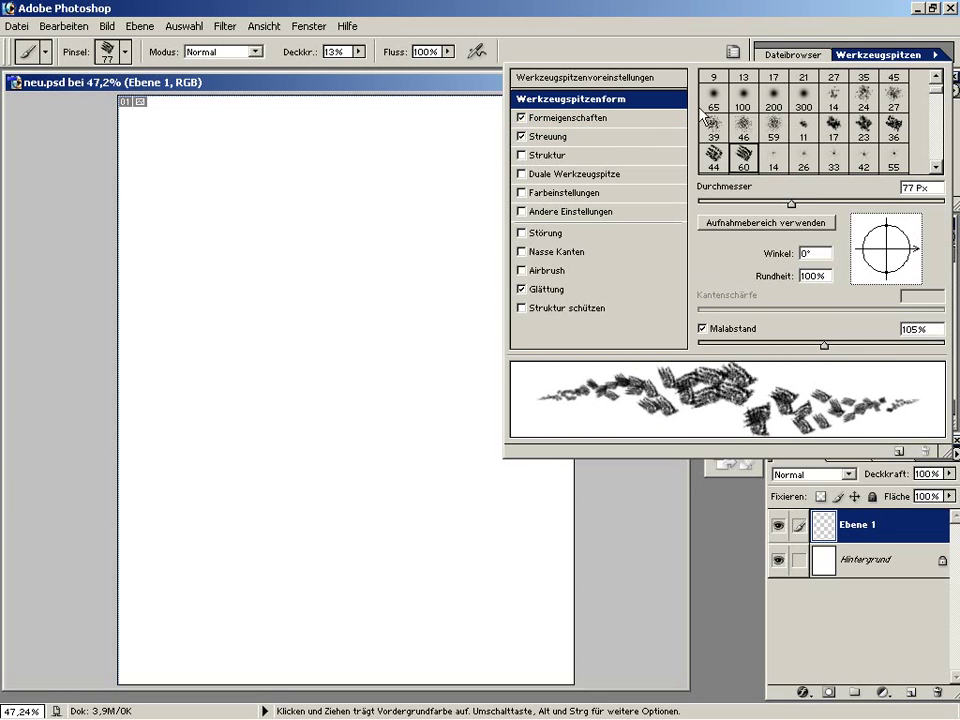
left_click(634, 30)
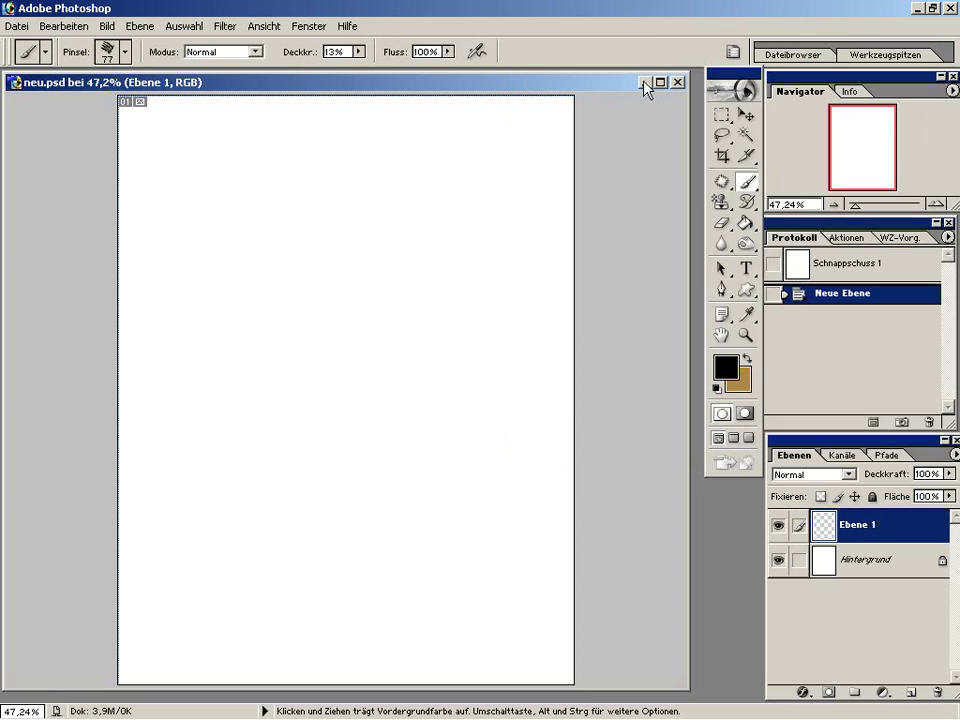
- Make dark green 164819 the background colour and pick golden brown C78317 as foreground
left_click(727, 370)
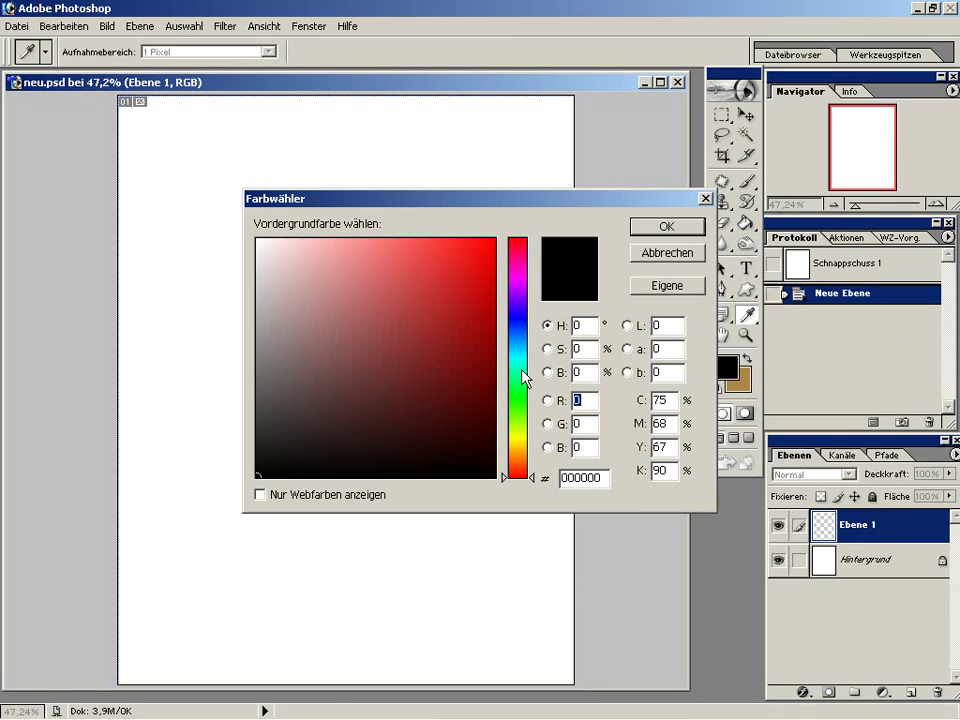
left_click(514, 397)
left_click(454, 385)
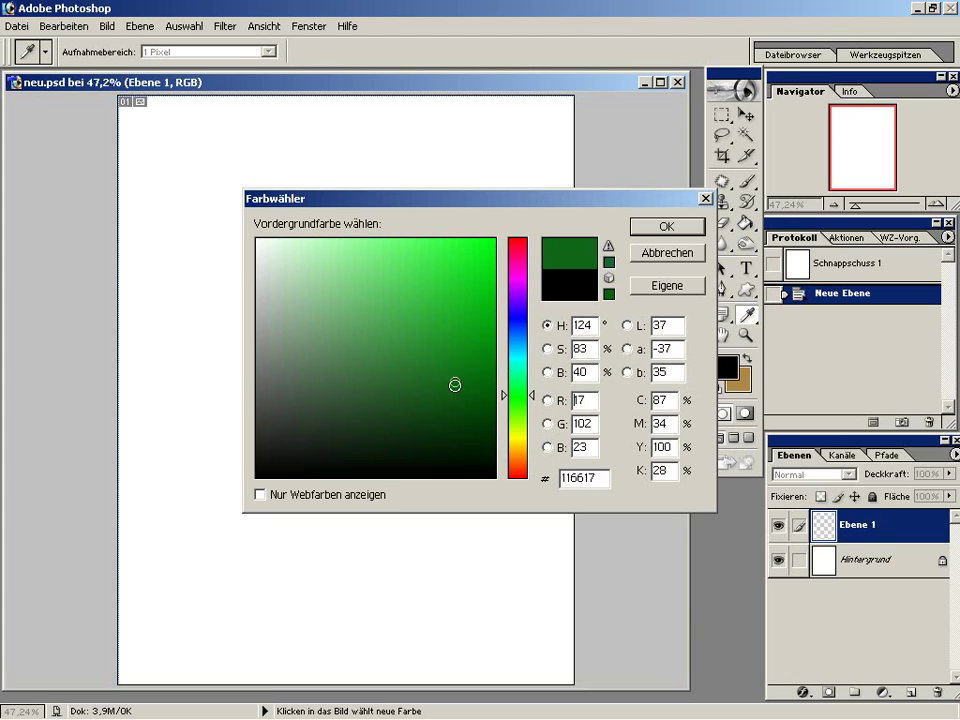
left_click_drag(454, 388, 422, 405)
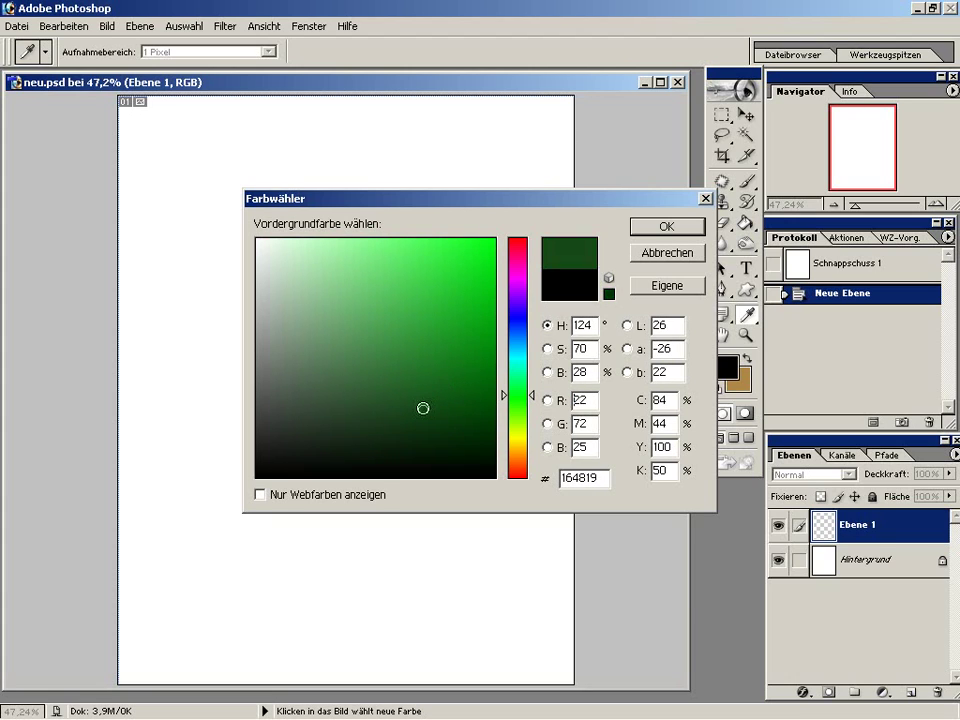
left_click(664, 230)
left_click(747, 358)
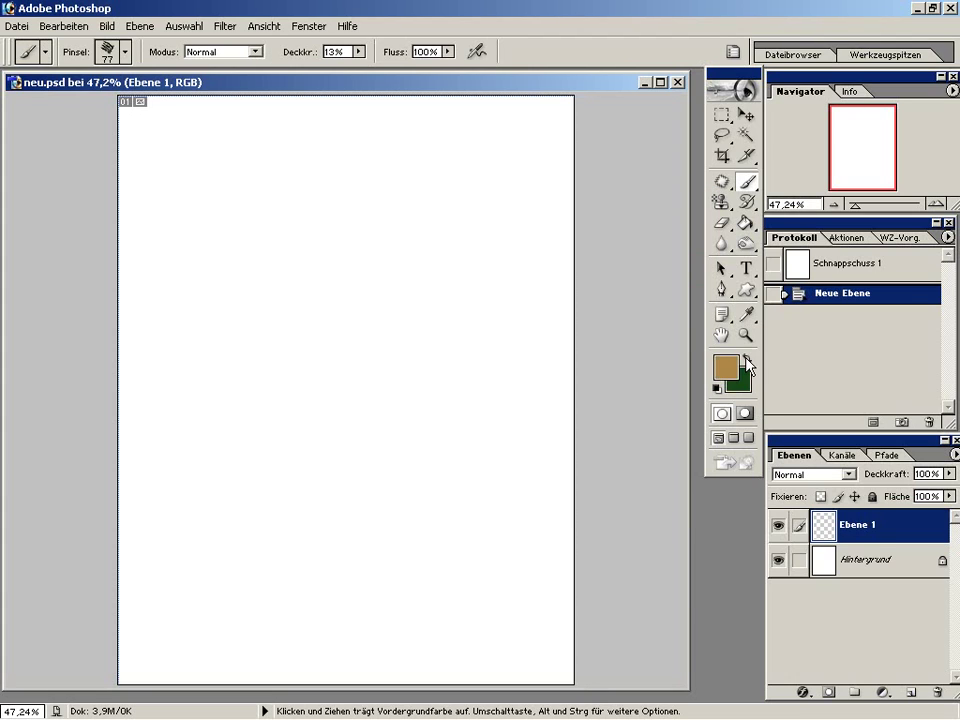
left_click(729, 369)
mouse_move(440, 300)
left_mouse_down()
mouse_move(467, 287)
mouse_move(463, 320)
left_mouse_up()
- Confirm the darker brown and give the brush 47% foreground/background colour jitter, testing one stroke
left_click(666, 226)
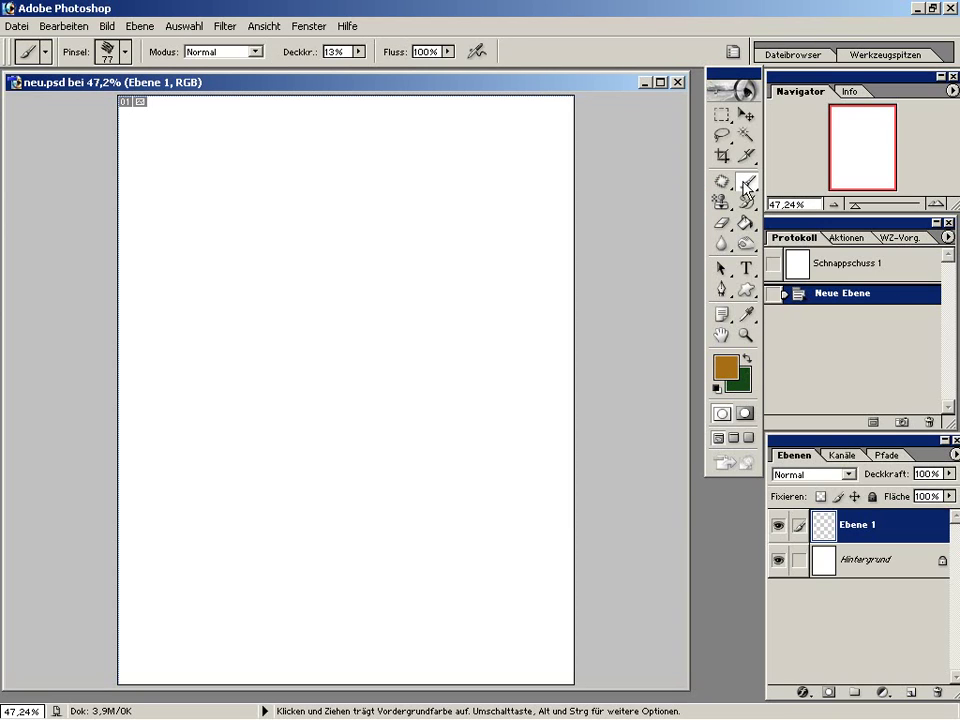
left_click(735, 55)
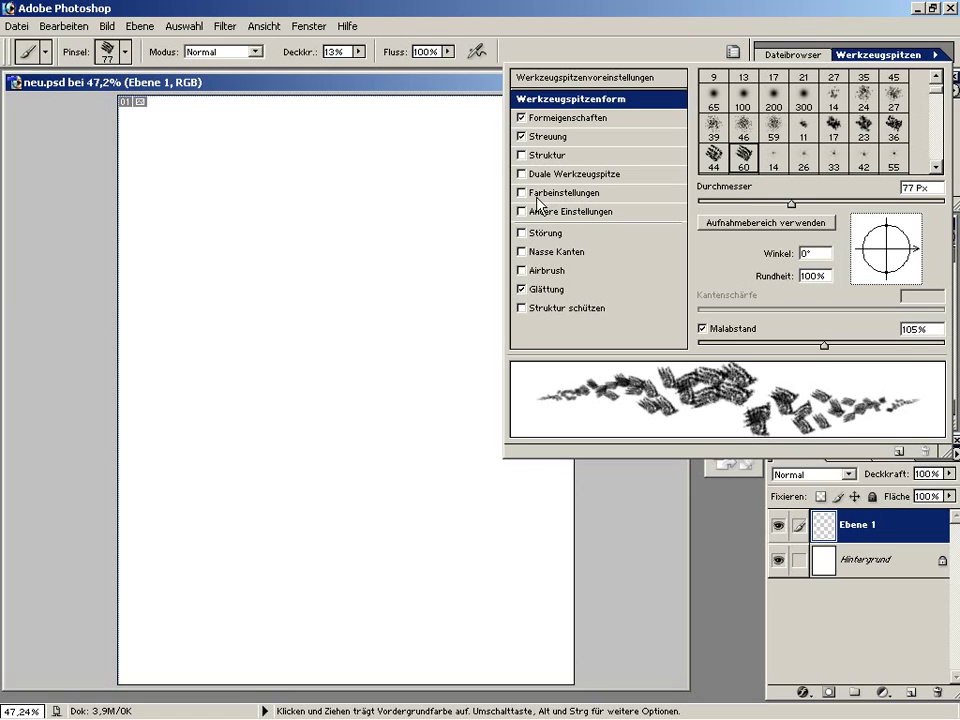
left_click(521, 193)
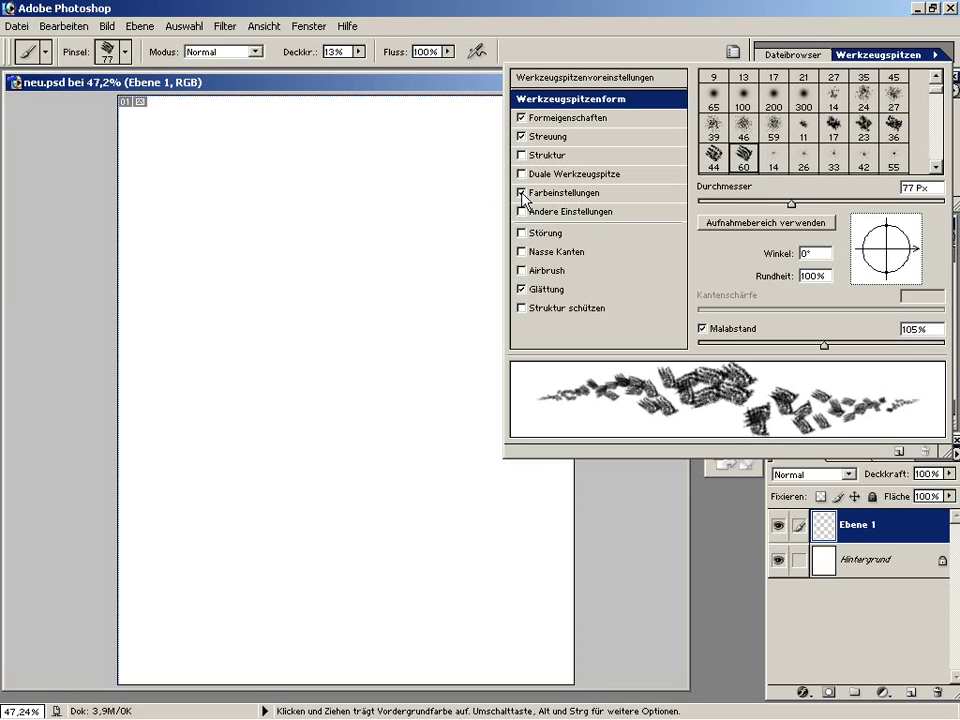
left_click(577, 195)
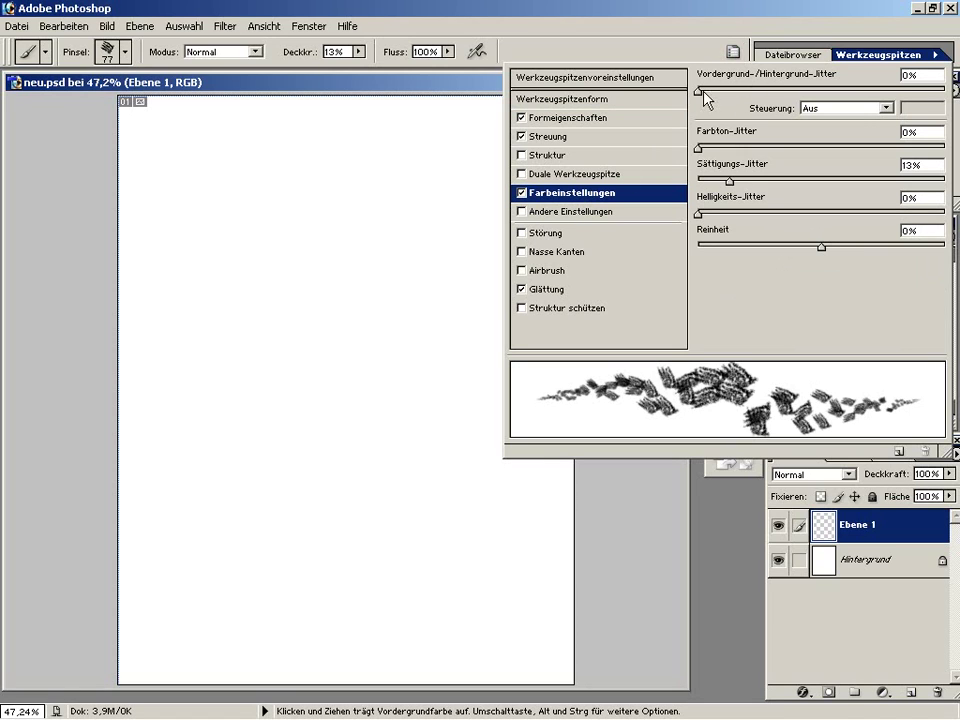
left_click_drag(698, 90, 821, 92)
left_click(594, 47)
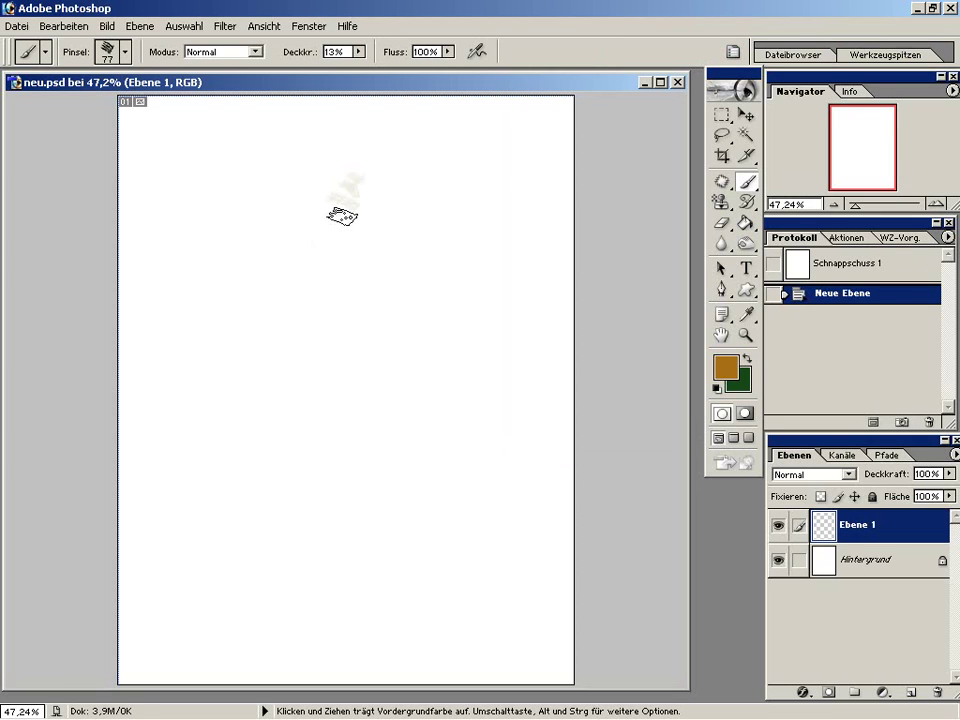
left_click_drag(342, 215, 257, 398)
left_click(795, 293)
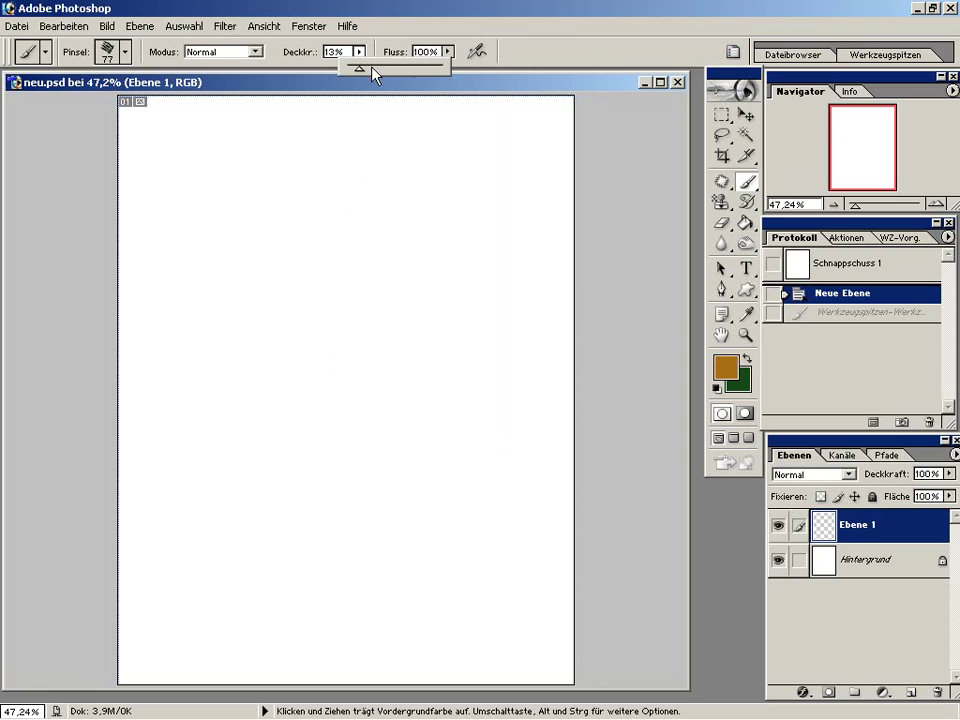
- Make the brush a 100% opacity airbrush and test a brown stroke, then undo it
left_click_drag(359, 71, 432, 69)
left_click(480, 55)
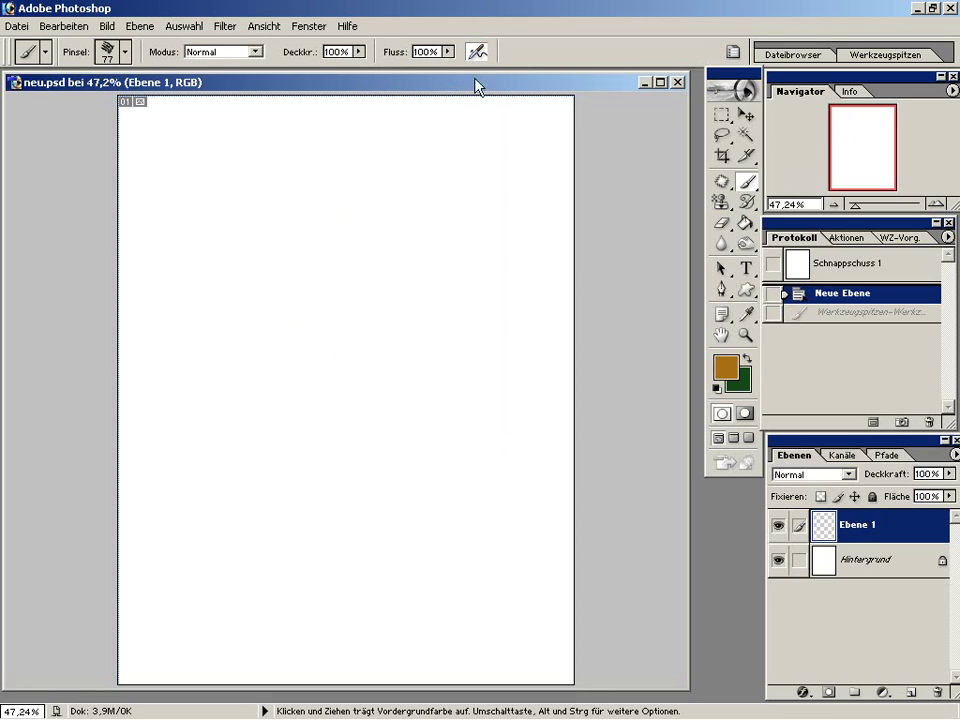
mouse_move(375, 173)
left_mouse_down()
mouse_move(330, 280)
mouse_move(306, 497)
left_mouse_up()
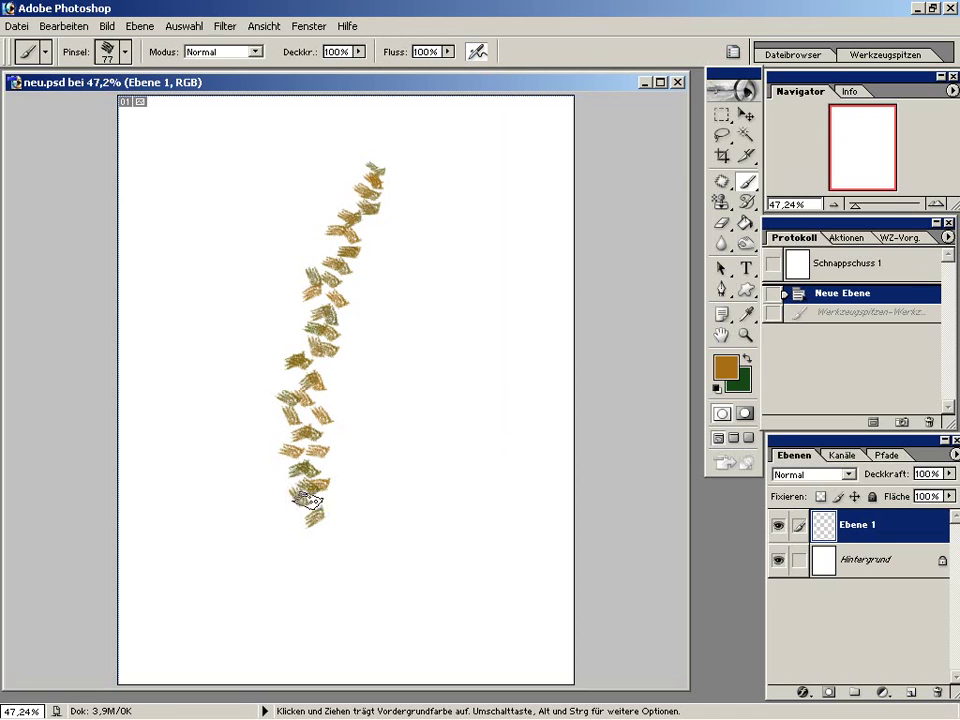
left_click(860, 294)
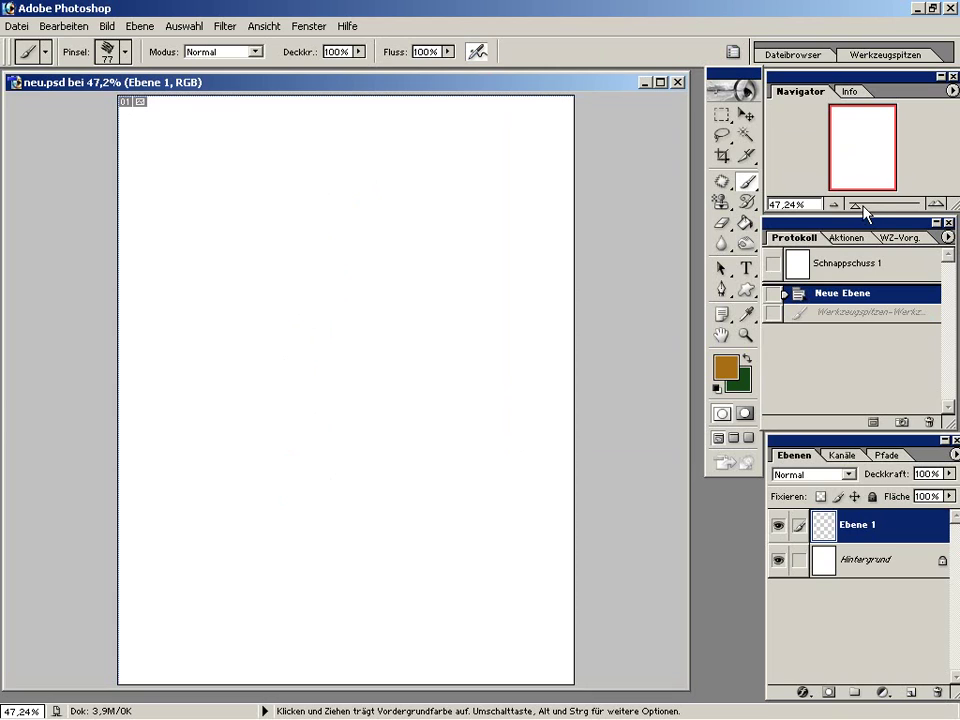
- Zoom to 70.47%, test scattered-dab strokes, and revert to the blank first snapshot
left_click_drag(868, 207, 876, 207)
left_click_drag(395, 258, 378, 420)
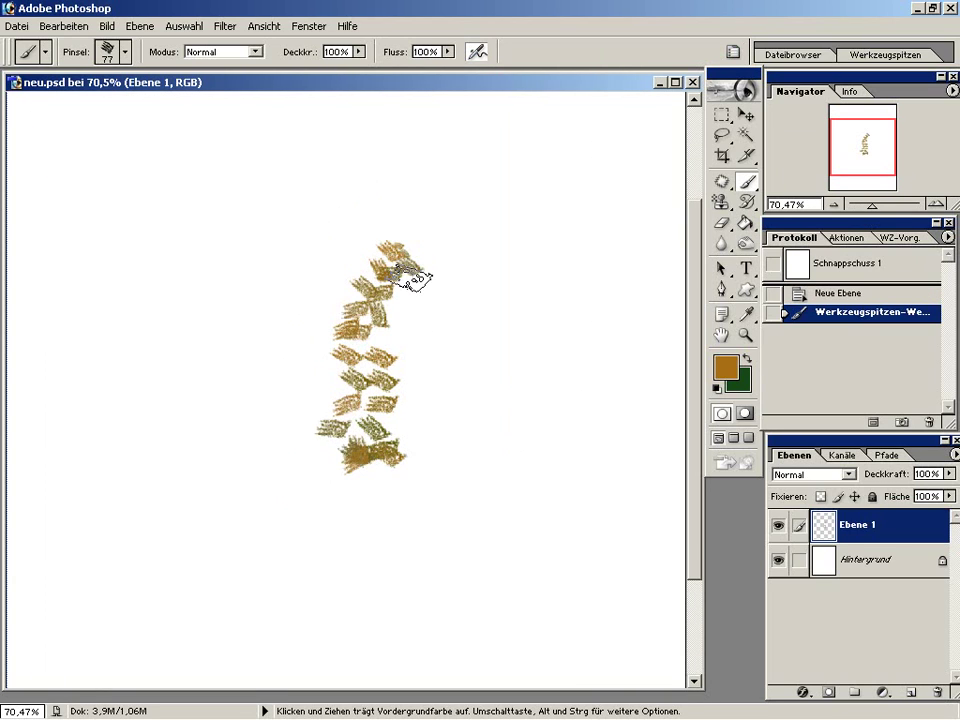
mouse_move(414, 272)
left_mouse_down()
mouse_move(375, 375)
mouse_move(439, 390)
left_mouse_up()
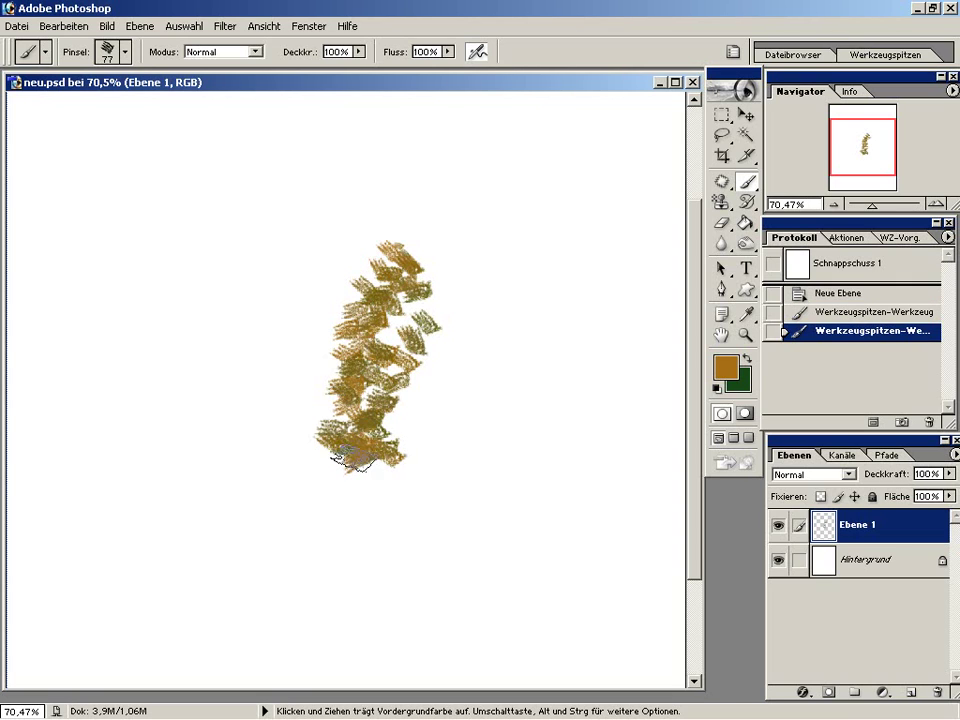
left_click(862, 290)
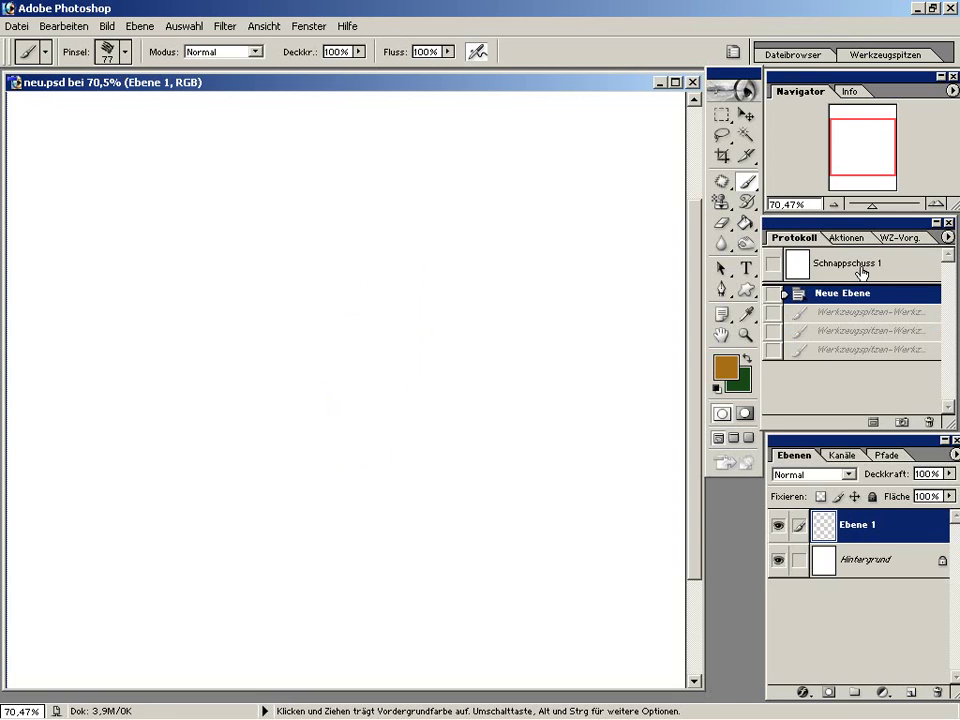
left_click(860, 268)
left_click(126, 51)
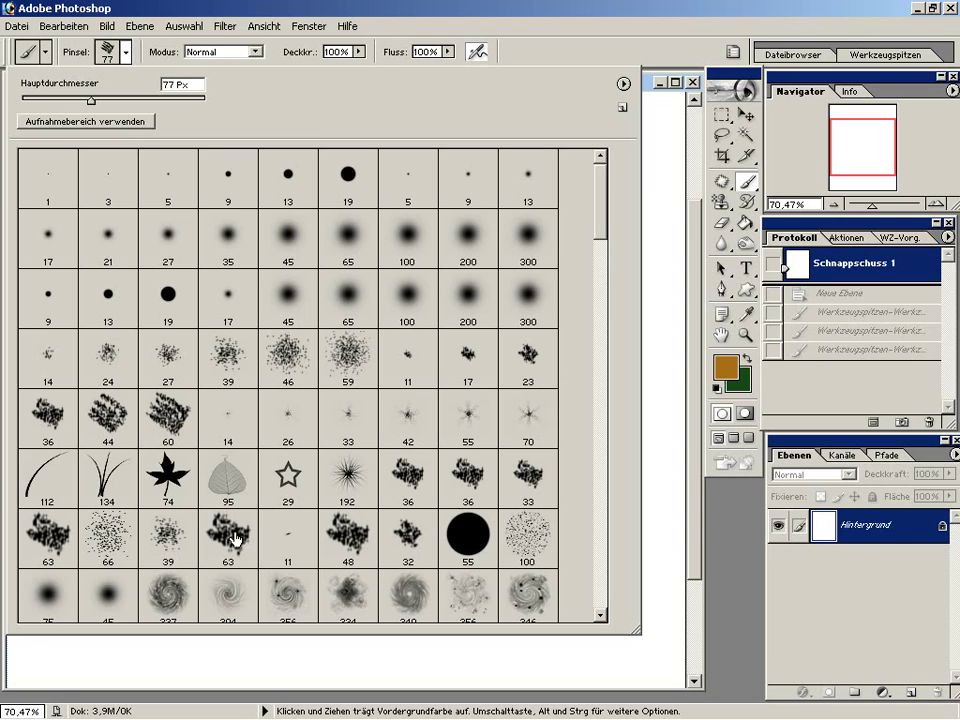
- Choose the 63 px scattered leafy brush and enlarge it to 75 px
left_click(235, 538)
left_click_drag(82, 101, 91, 101)
key("Return")
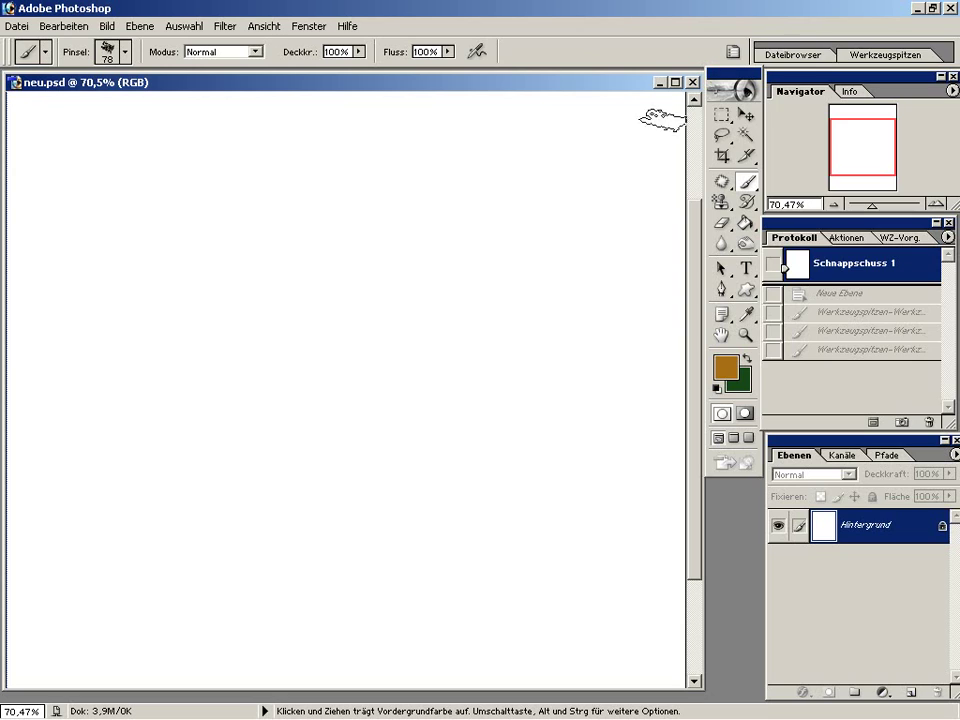
- Set 17% angle jitter, 68% spacing and scattering, then paint a curve of brown leaves
left_click(733, 52)
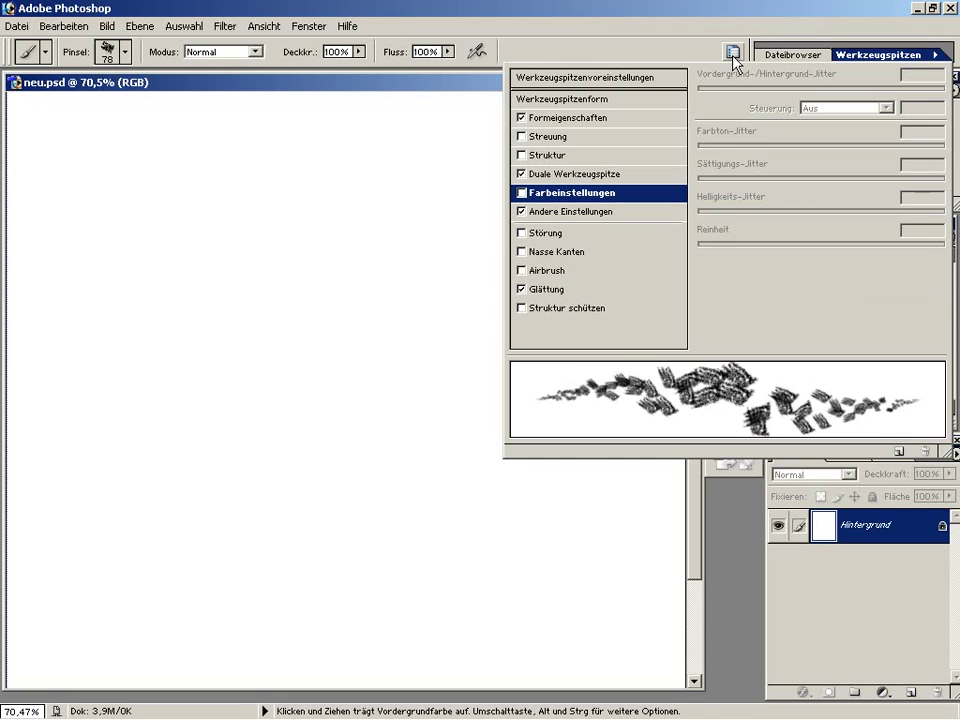
left_click(564, 118)
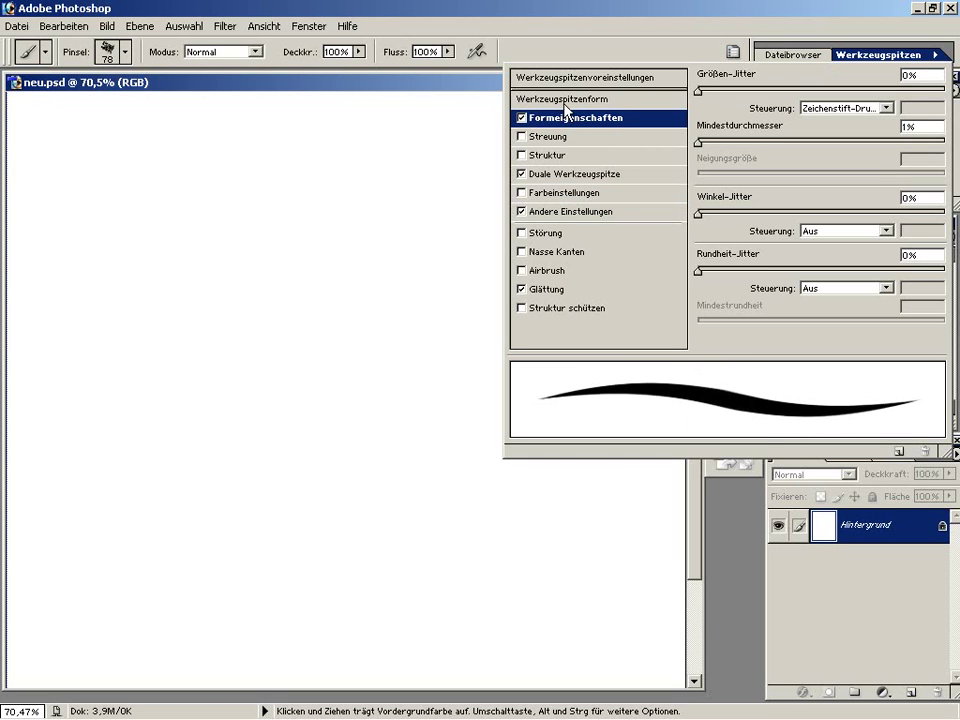
left_click_drag(714, 216, 739, 212)
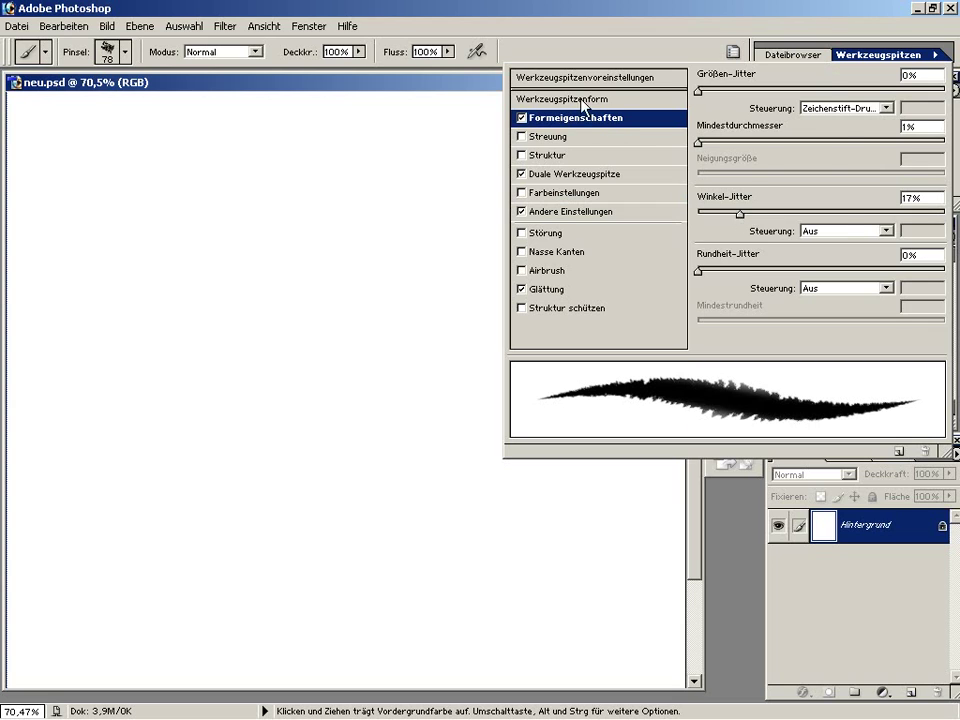
left_click(583, 100)
left_click_drag(732, 342, 780, 343)
left_click(552, 137)
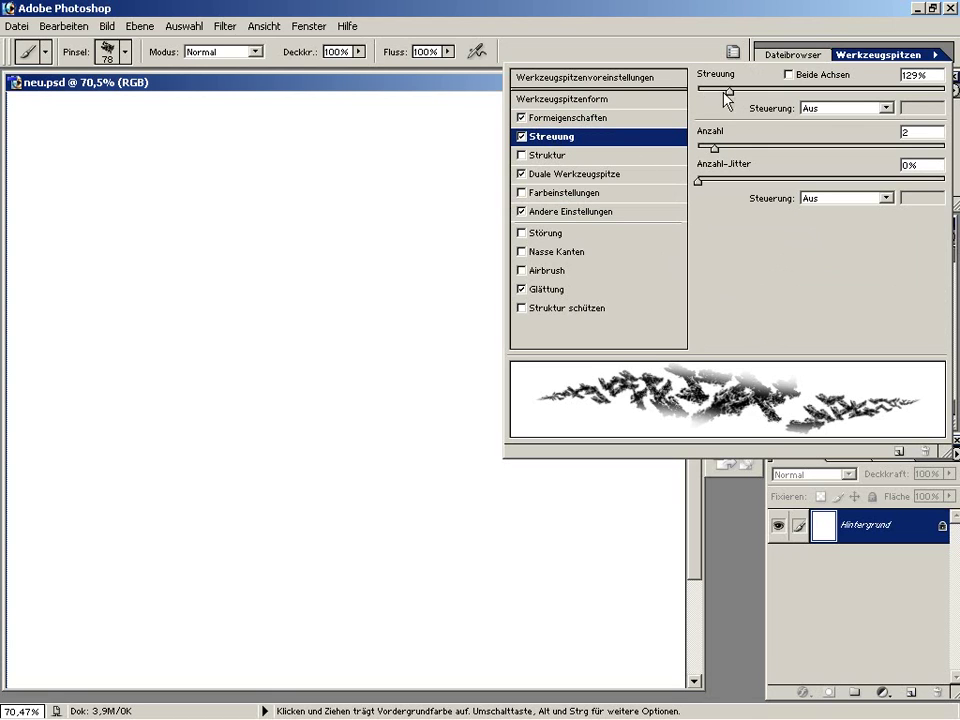
left_click(544, 176)
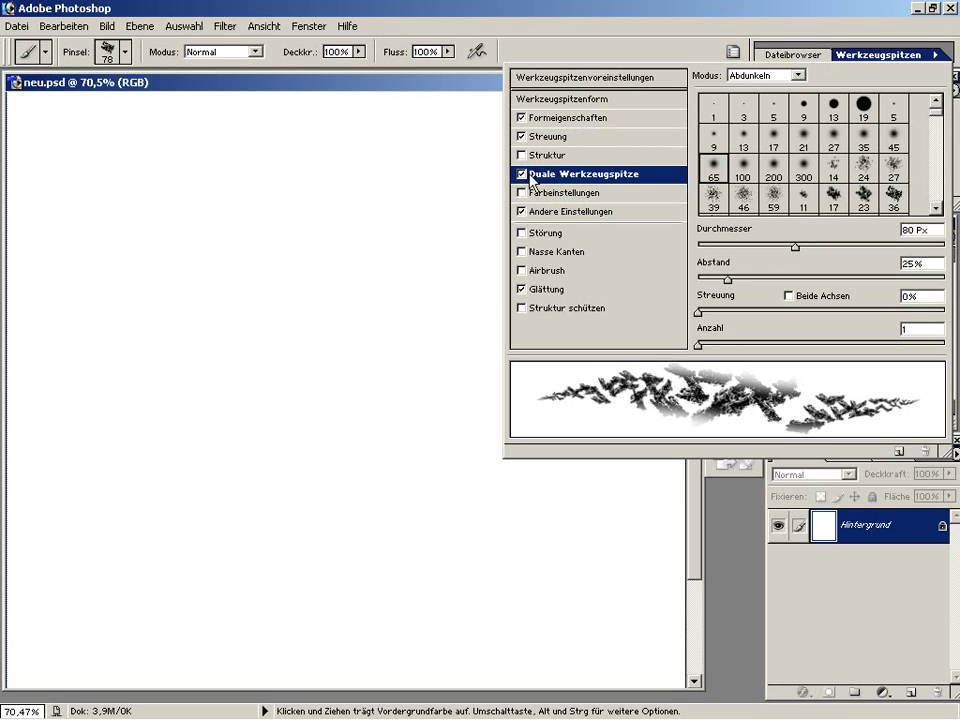
left_click(636, 47)
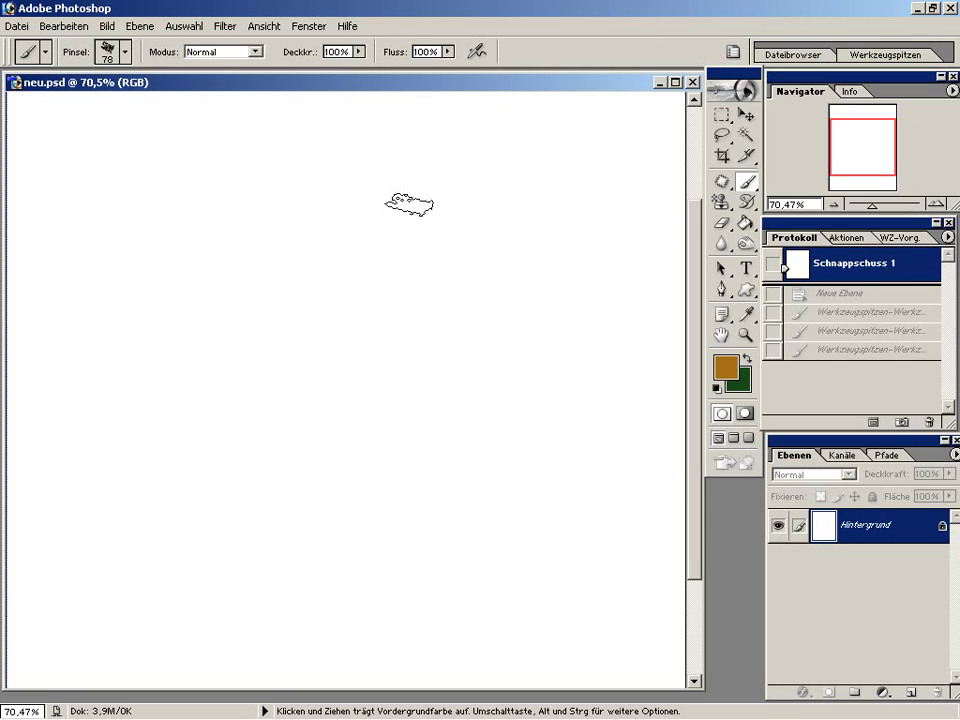
mouse_move(390, 195)
left_mouse_down()
mouse_move(465, 285)
mouse_move(482, 268)
left_mouse_up()
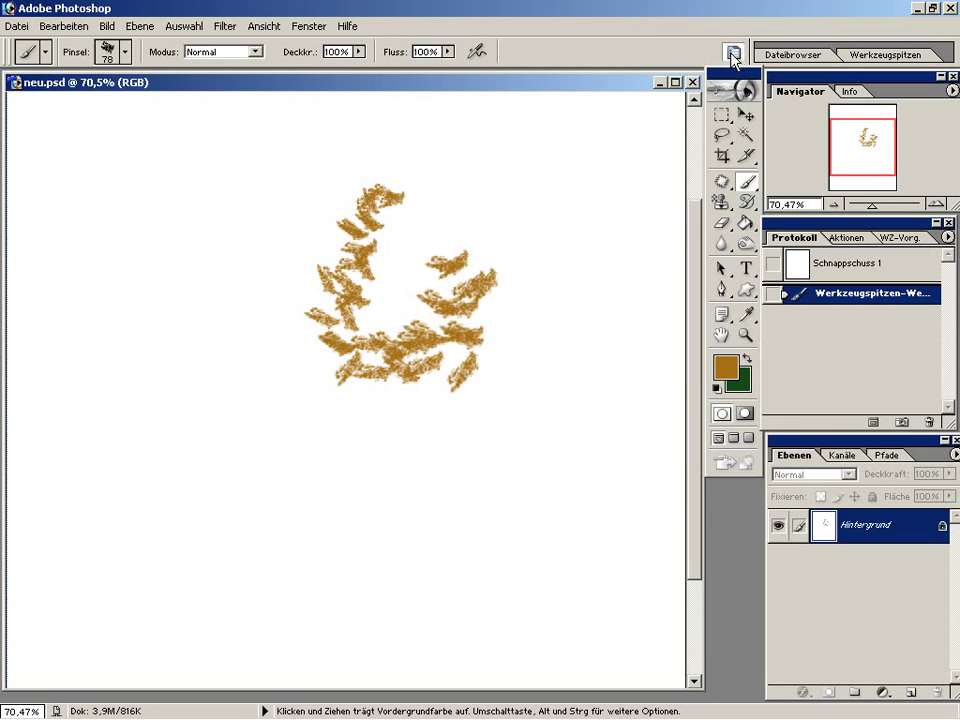
- Enable colour dynamics, turn off other dynamics, test green-brown leaves, then revert the canvas
left_click(733, 53)
left_click(547, 194)
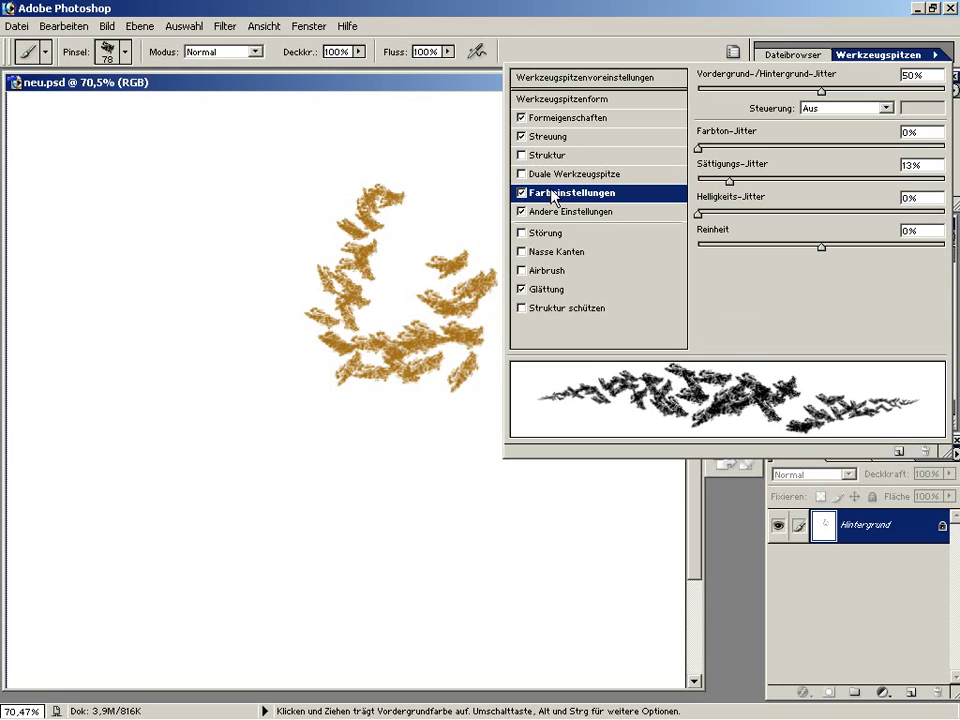
left_click(522, 212)
left_click(572, 58)
left_click_drag(450, 214, 580, 285)
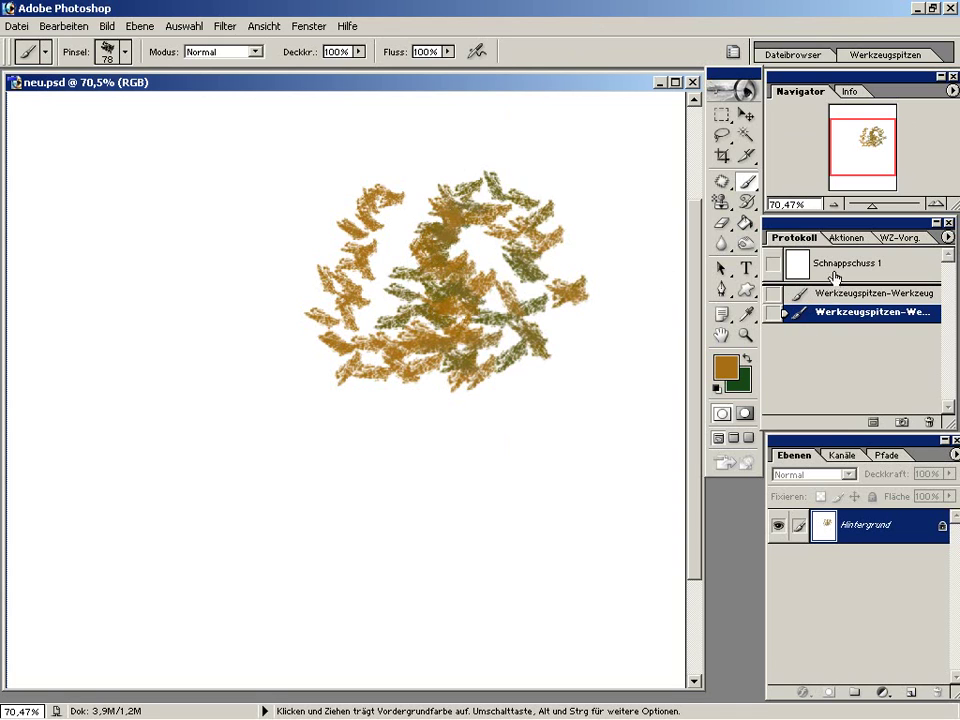
left_click(835, 277)
- Tighten brush spacing to 48%, test a leaf patch, and revert to the blank snapshot
left_click(733, 51)
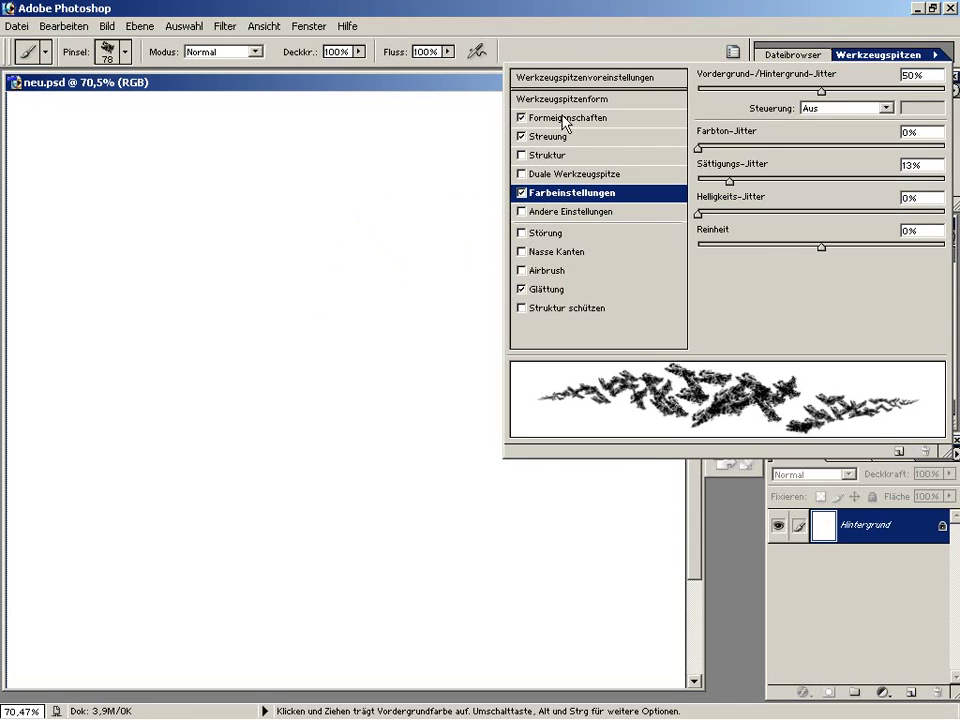
left_click(566, 120)
left_click(595, 100)
left_click_drag(773, 341, 756, 345)
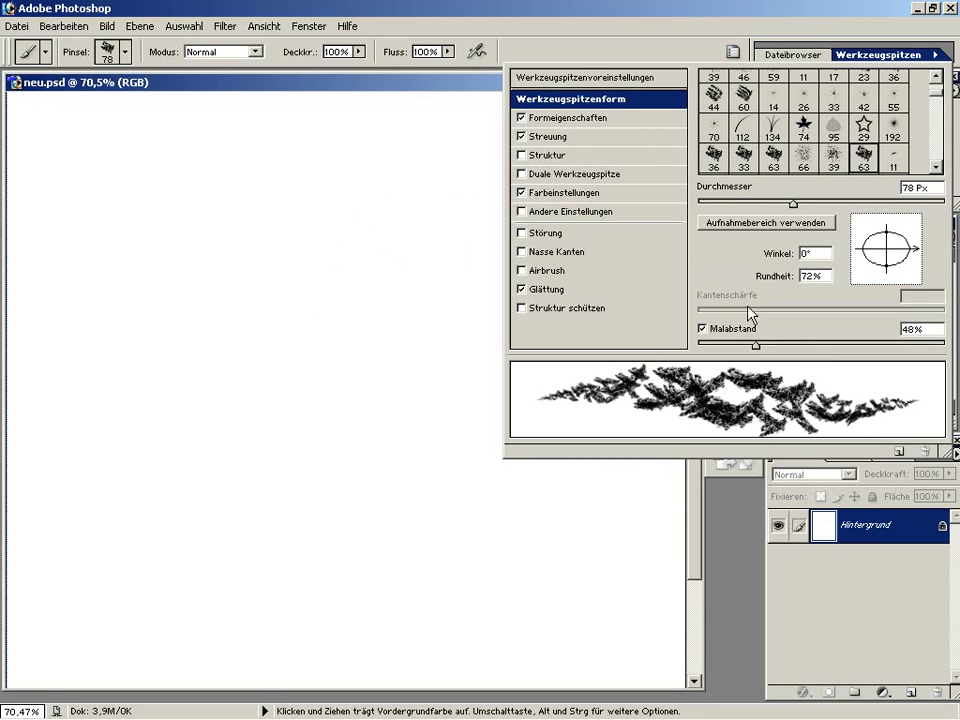
left_click(655, 50)
mouse_move(430, 226)
left_mouse_down()
mouse_move(450, 372)
mouse_move(468, 258)
left_mouse_up()
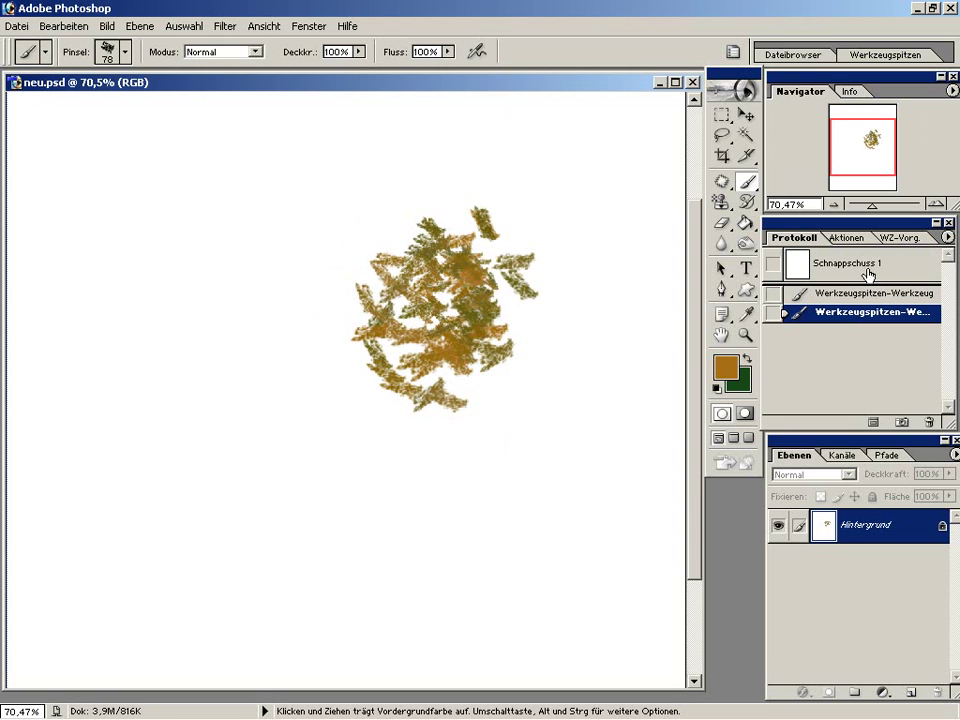
left_click(867, 270)
left_click(746, 270)
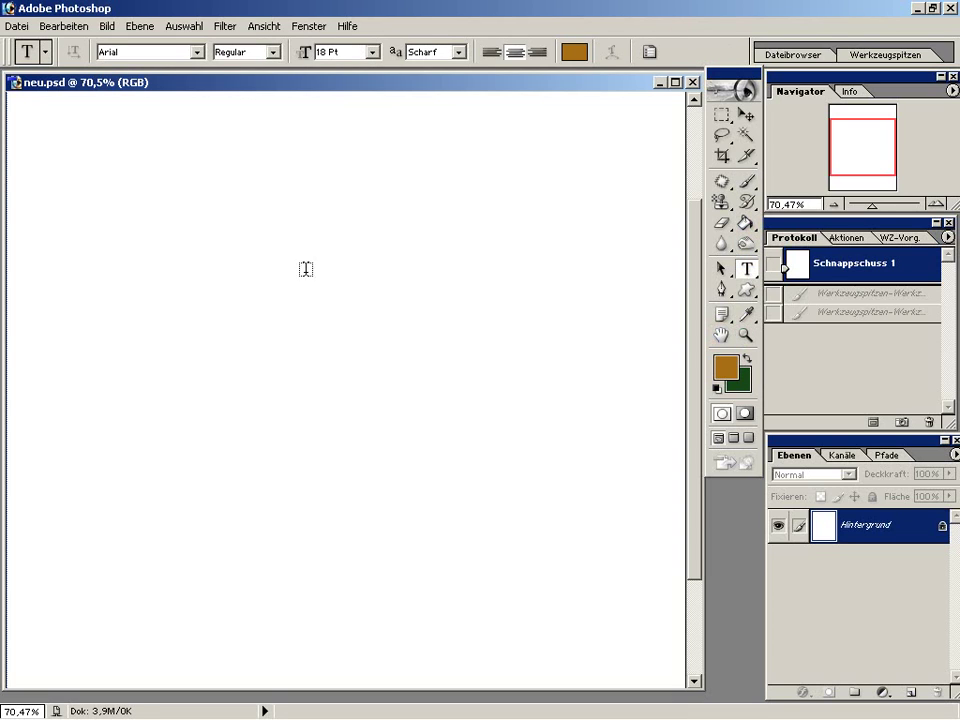
left_click(306, 269)
type("O")
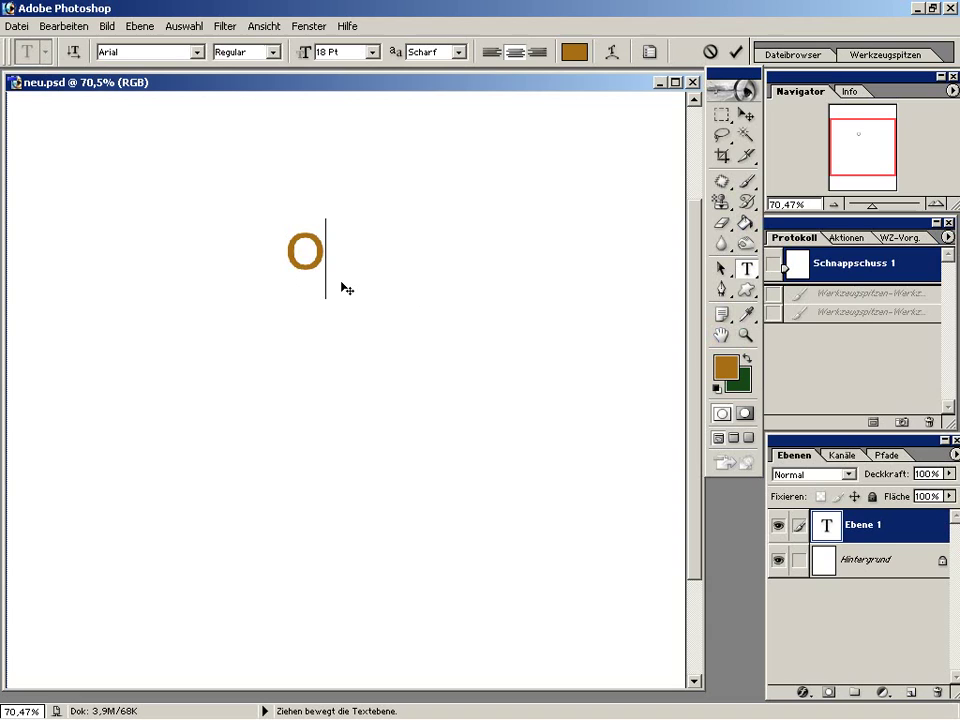
type("K")
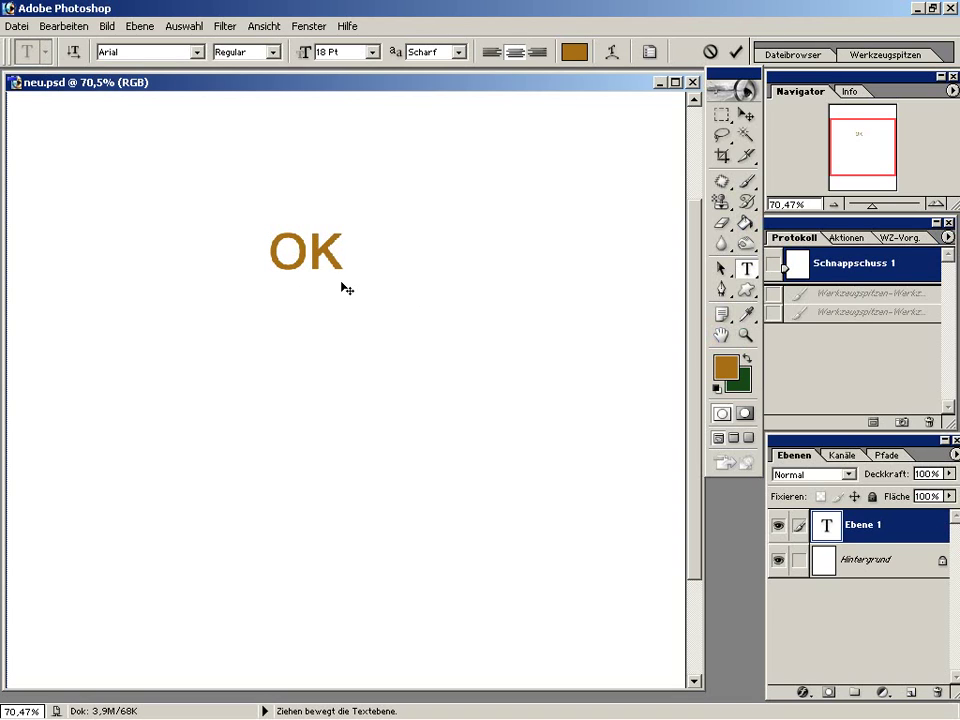
key("Return")
type("Los gehts")
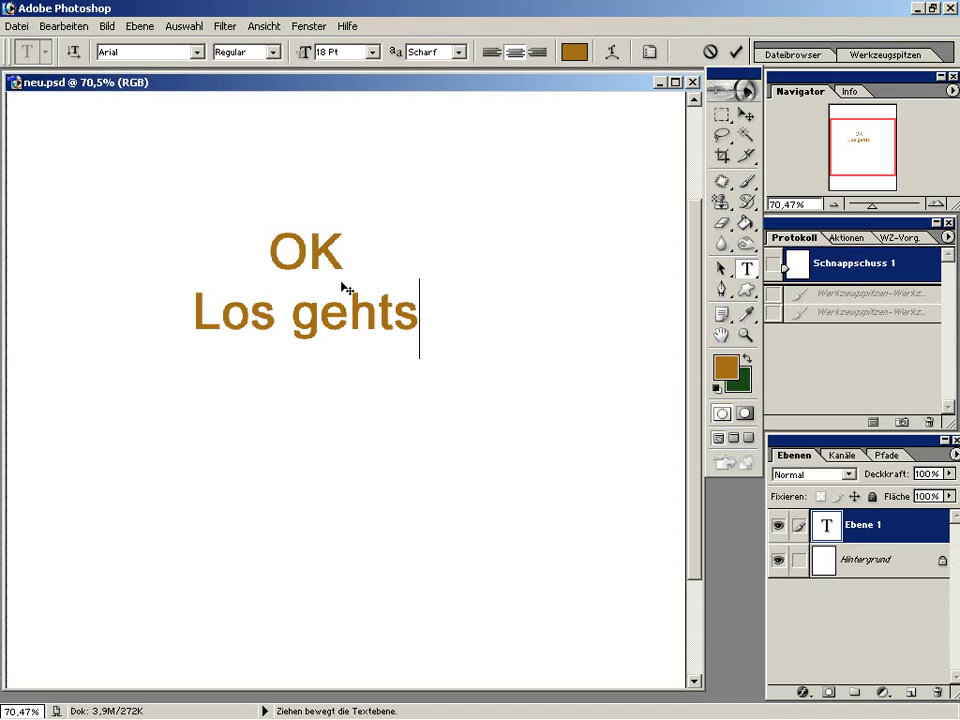
type("()")
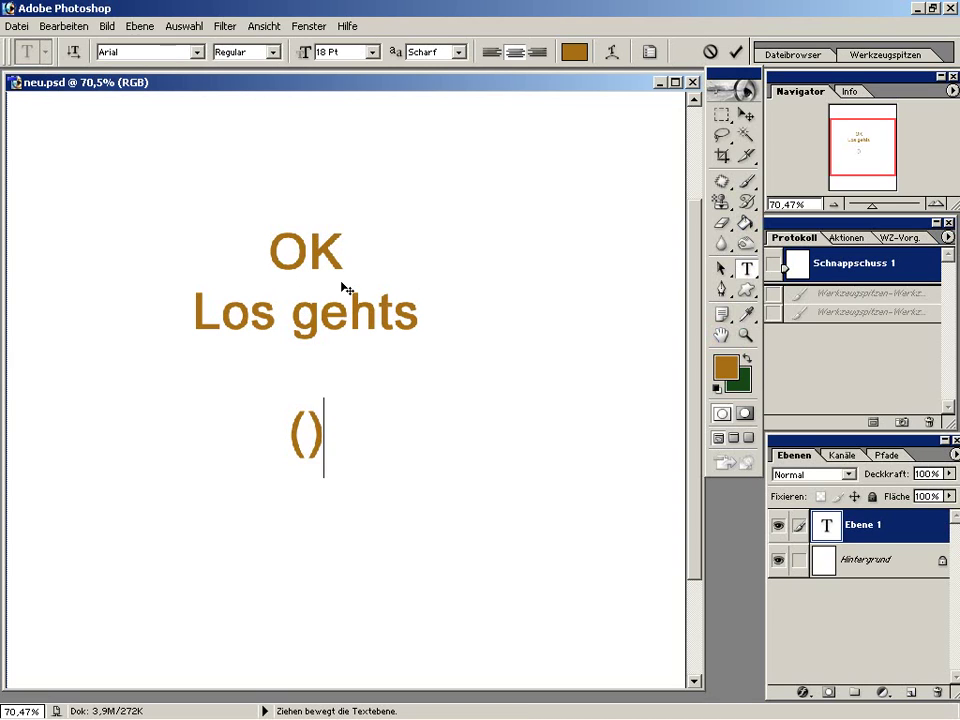
type("ist gaaaanz ein")
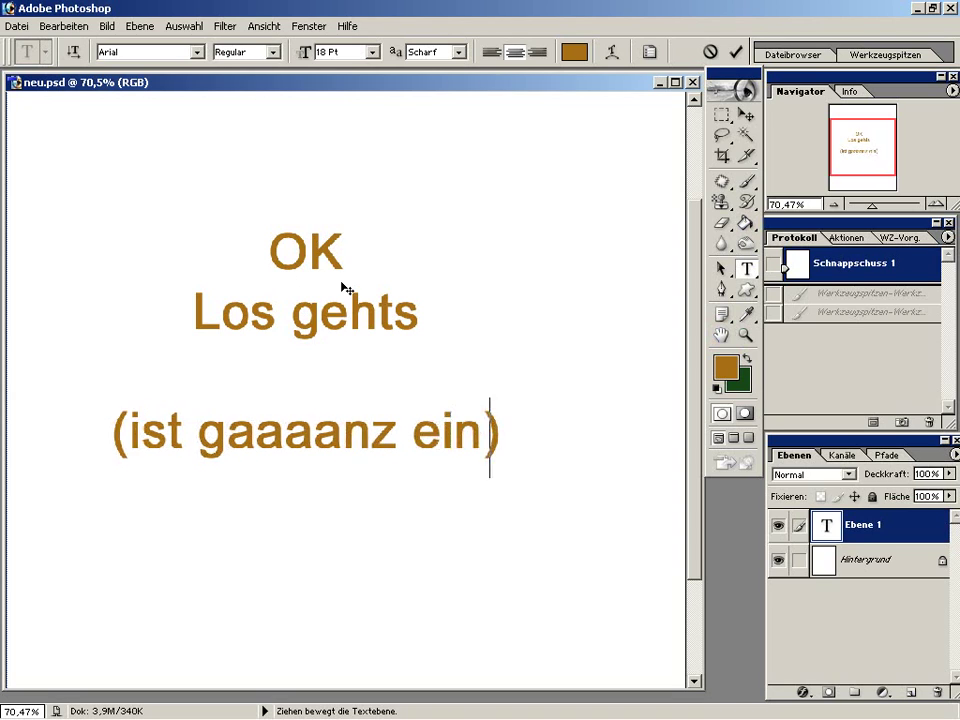
type("fach")
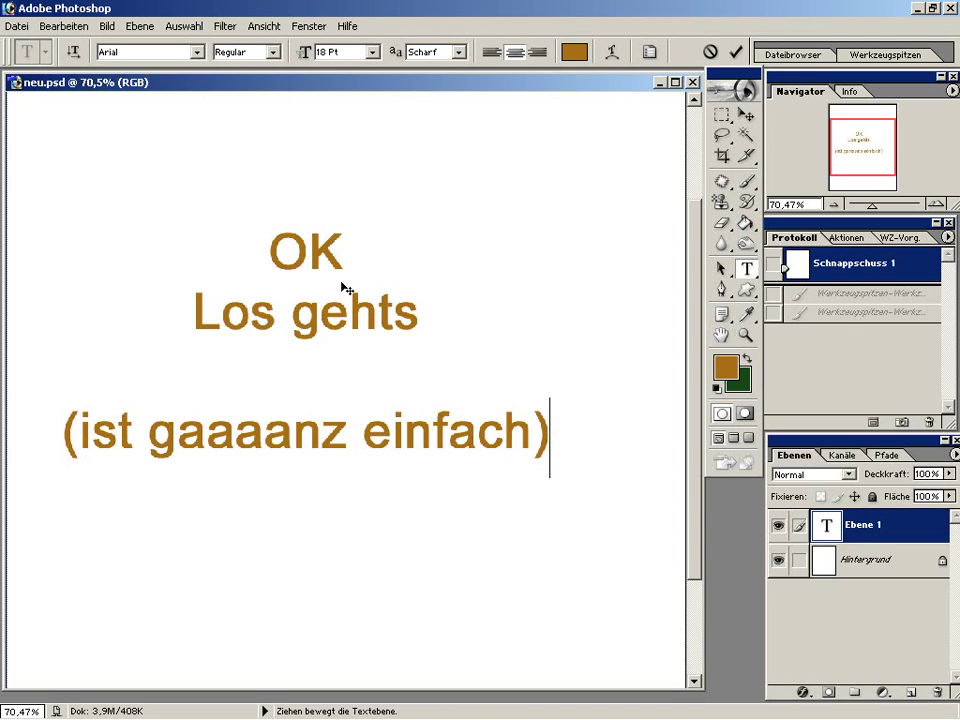
type("^___")
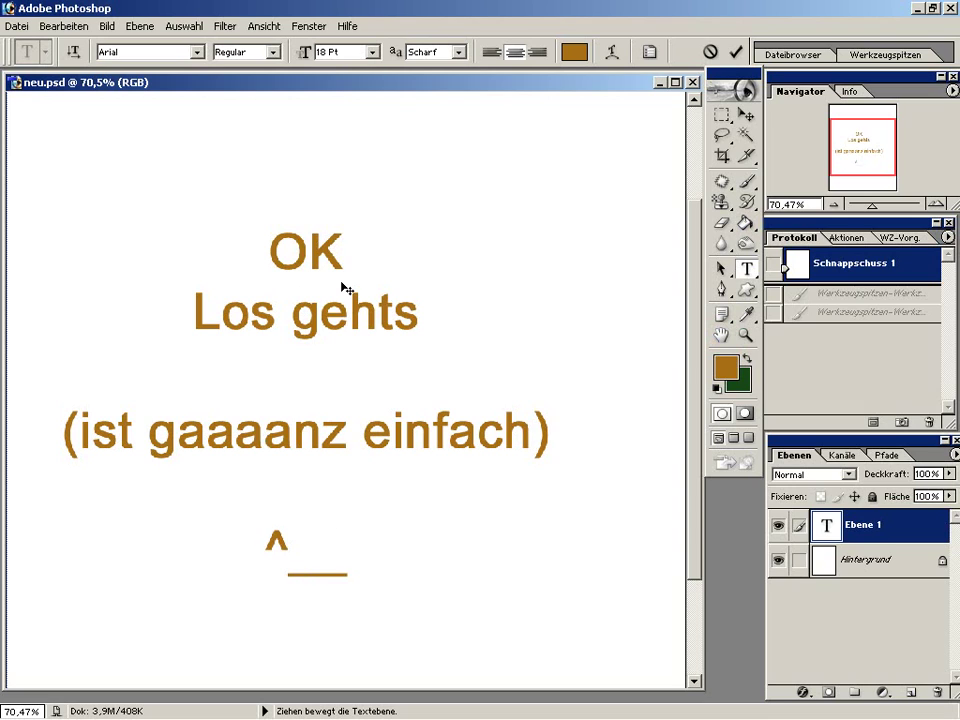
type("^")
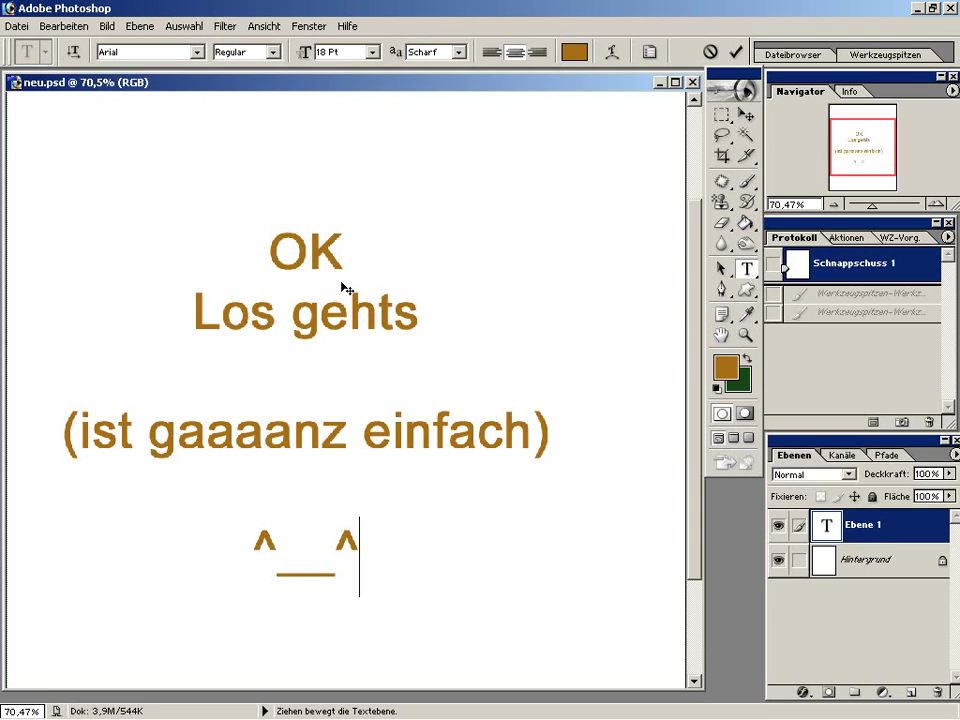
left_click(835, 262)
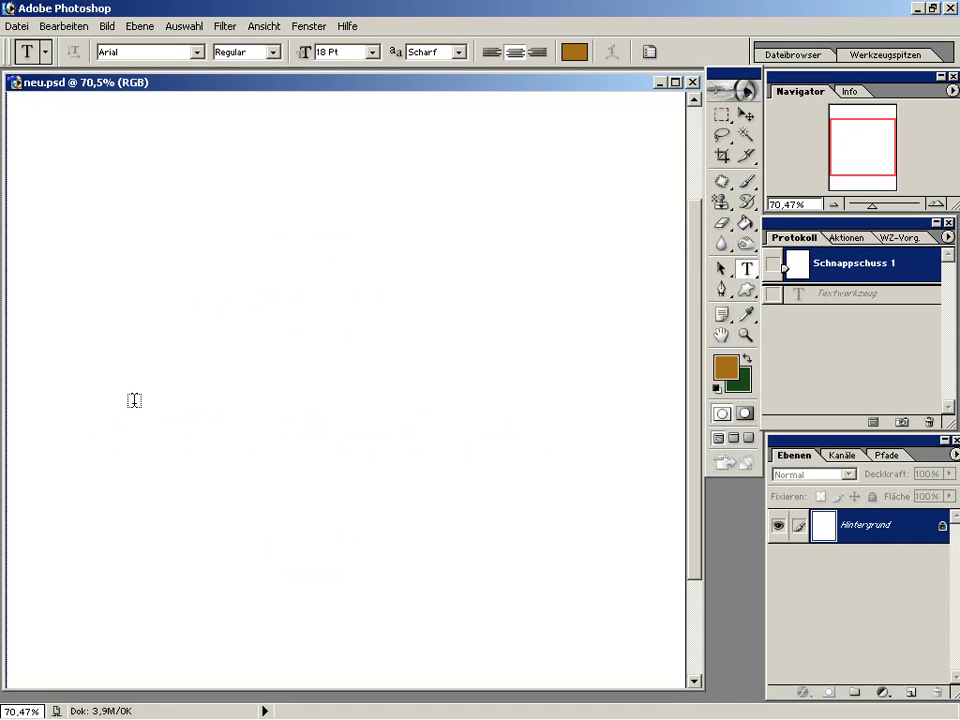
- Drop the text frame and paint overlapping scatter strokes into a dense rounded bush
left_click_drag(134, 400, 164, 313)
left_click(755, 186)
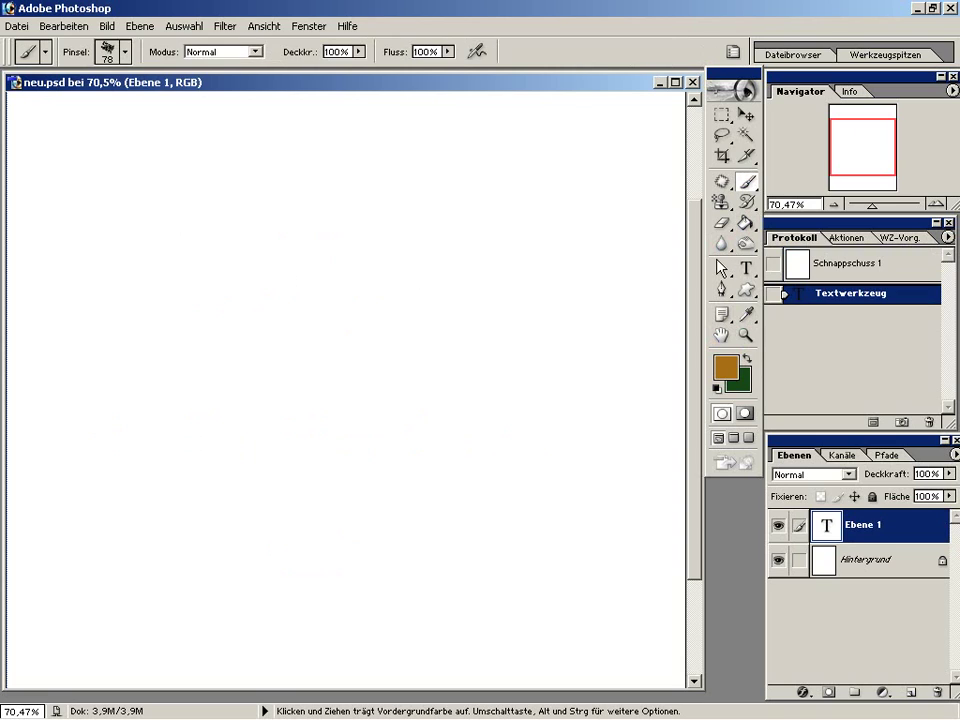
left_click(828, 262)
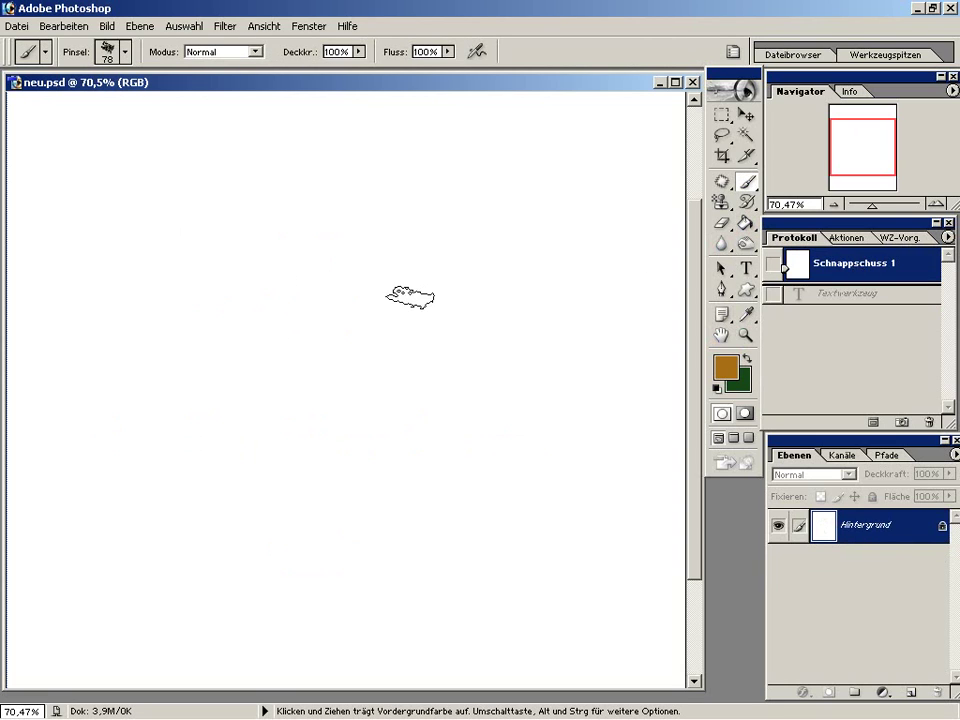
left_click_drag(170, 420, 195, 340)
mouse_move(189, 396)
left_mouse_down()
mouse_move(214, 315)
mouse_move(300, 225)
mouse_move(350, 205)
left_mouse_up()
mouse_move(308, 243)
left_mouse_down()
mouse_move(372, 214)
mouse_move(395, 238)
mouse_move(440, 345)
mouse_move(465, 445)
left_mouse_up()
mouse_move(325, 275)
left_mouse_down()
mouse_move(215, 395)
mouse_move(268, 399)
mouse_move(326, 373)
mouse_move(381, 379)
mouse_move(410, 345)
mouse_move(260, 180)
mouse_move(285, 205)
mouse_move(235, 170)
mouse_move(240, 296)
mouse_move(200, 400)
mouse_move(215, 440)
mouse_move(275, 440)
mouse_move(300, 474)
mouse_move(420, 440)
mouse_move(300, 290)
mouse_move(318, 380)
mouse_move(250, 330)
mouse_move(270, 250)
mouse_move(360, 290)
mouse_move(297, 413)
mouse_move(200, 340)
mouse_move(260, 180)
mouse_move(425, 358)
mouse_move(330, 335)
mouse_move(240, 350)
mouse_move(215, 370)
mouse_move(405, 458)
mouse_move(296, 394)
mouse_move(472, 447)
left_mouse_up()
- Type the caption 'voila ein busch' above the bush, then hide its layer and start deleting it
left_click(746, 268)
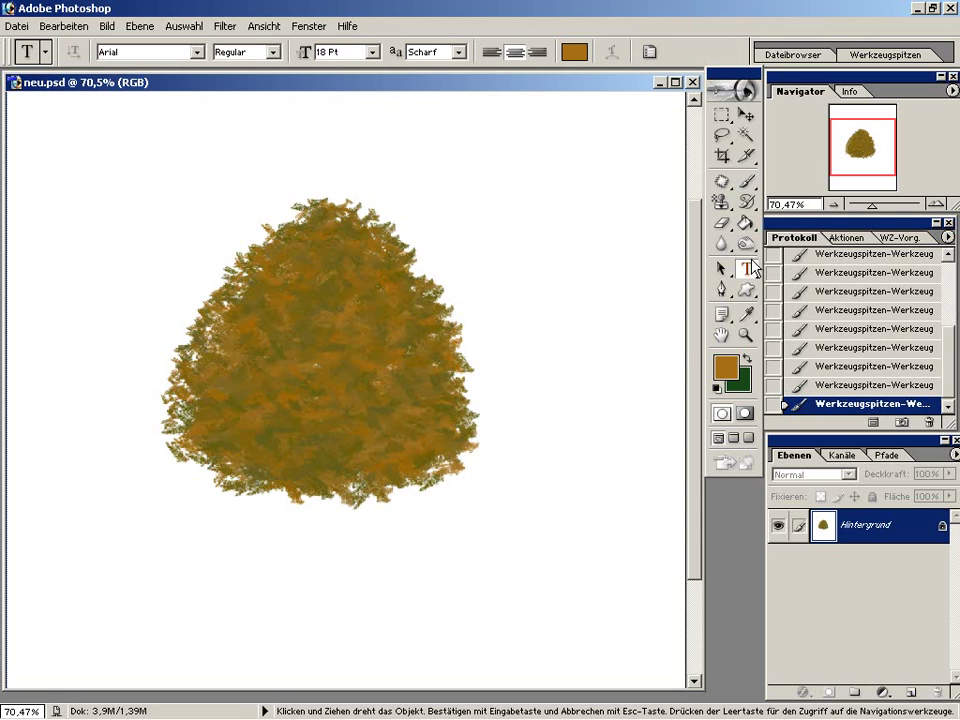
left_click(498, 174)
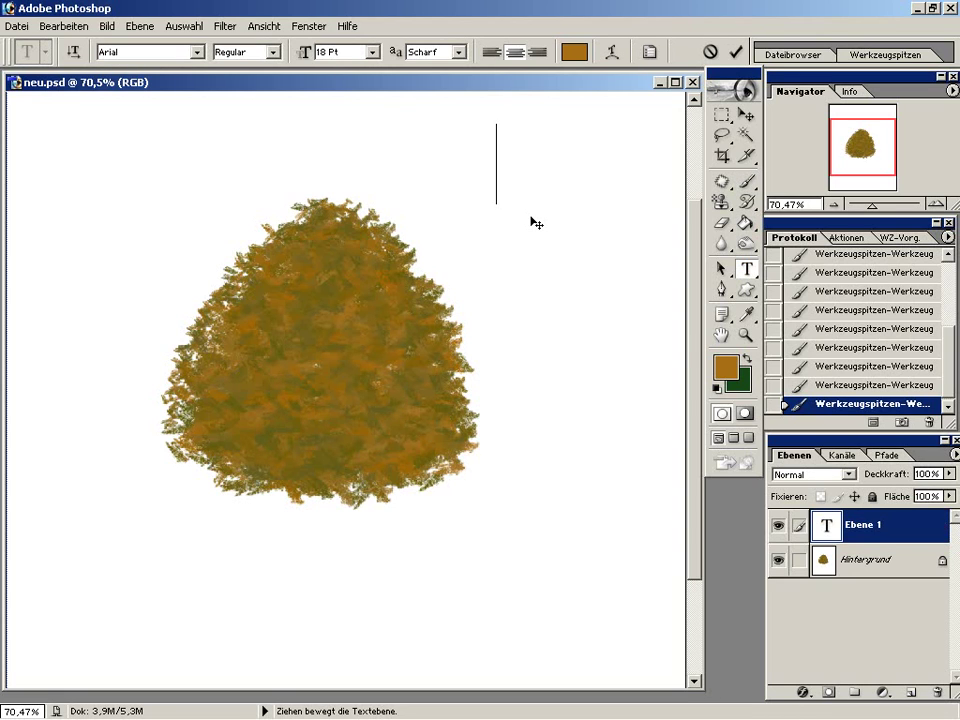
type("vila")
key("BackSpace")
key("BackSpace")
key("BackSpace")
type("oi")
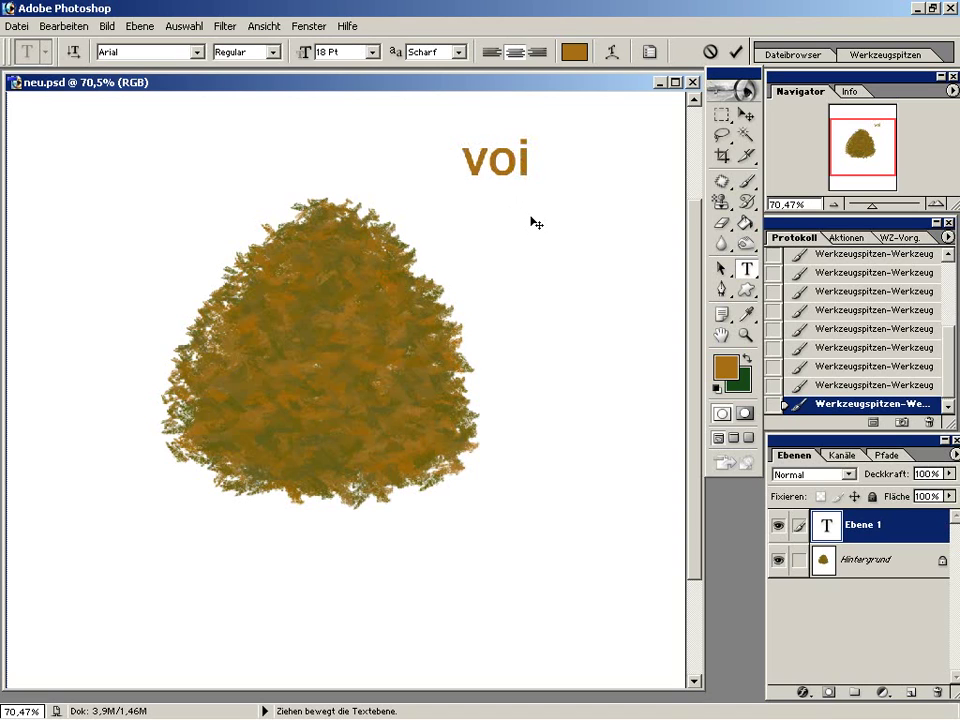
type("la ")
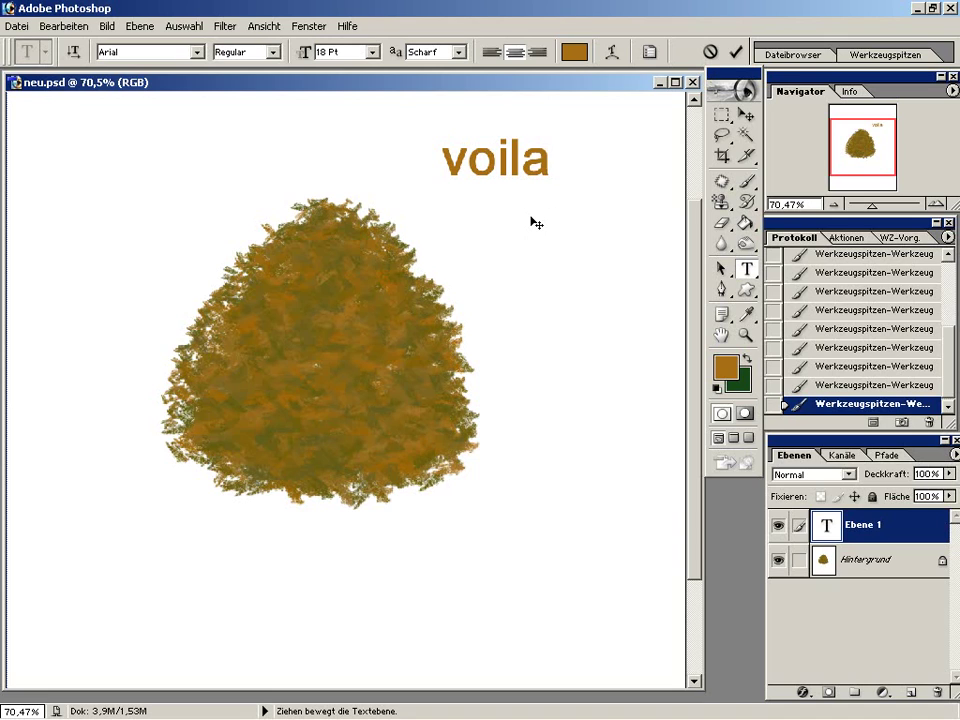
type("ein bus")
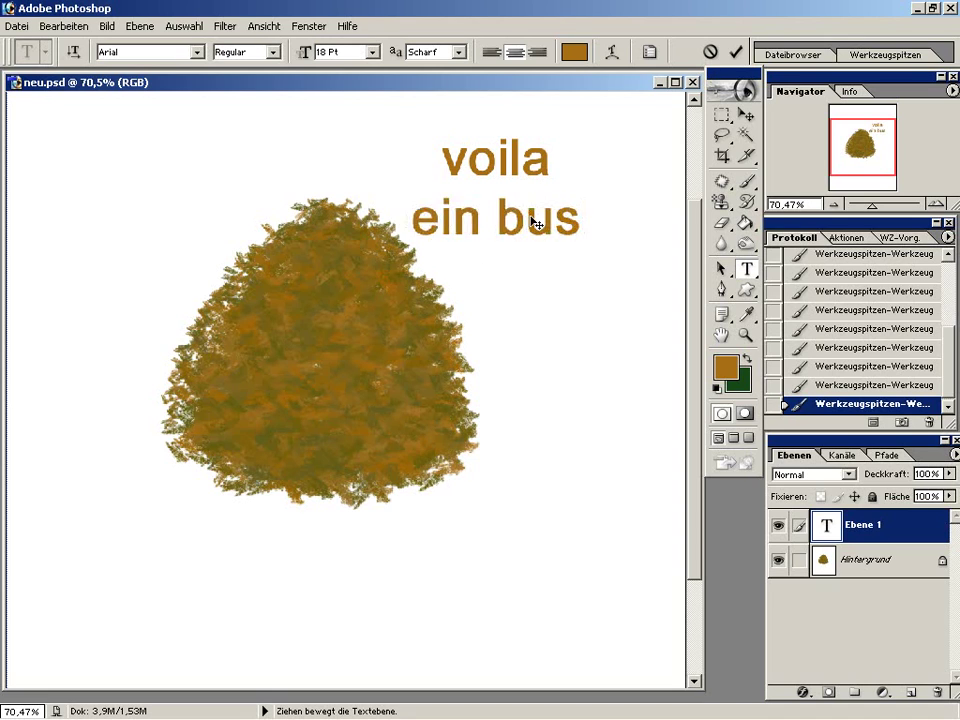
type("ch")
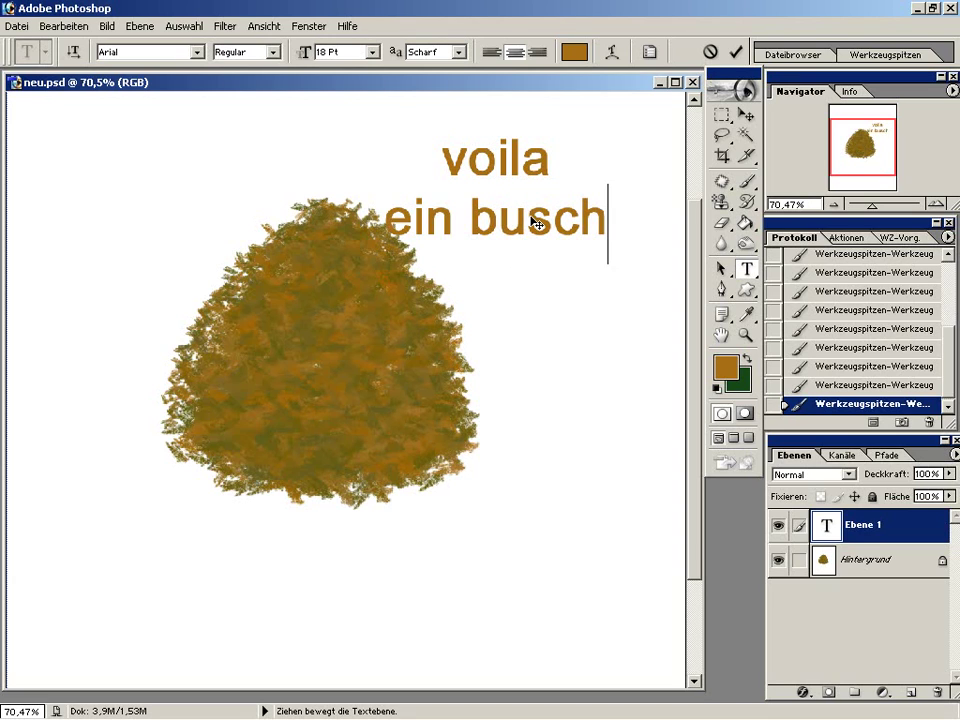
left_click(779, 526)
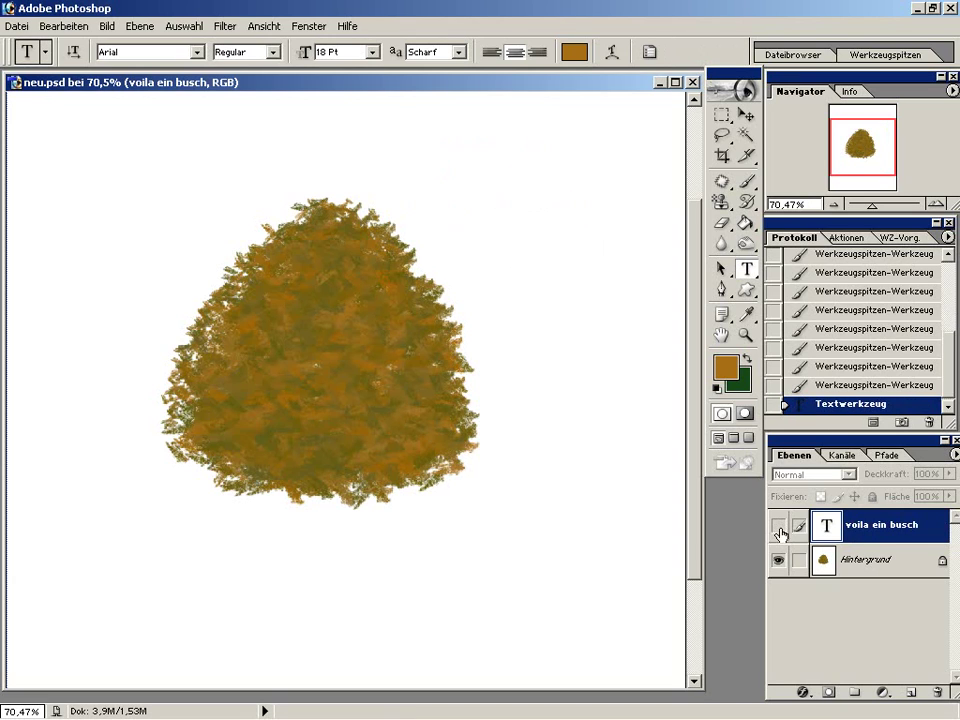
left_click(938, 690)
- Confirm deleting the caption layer and set the foreground colour to light orange E68F48
left_click(441, 290)
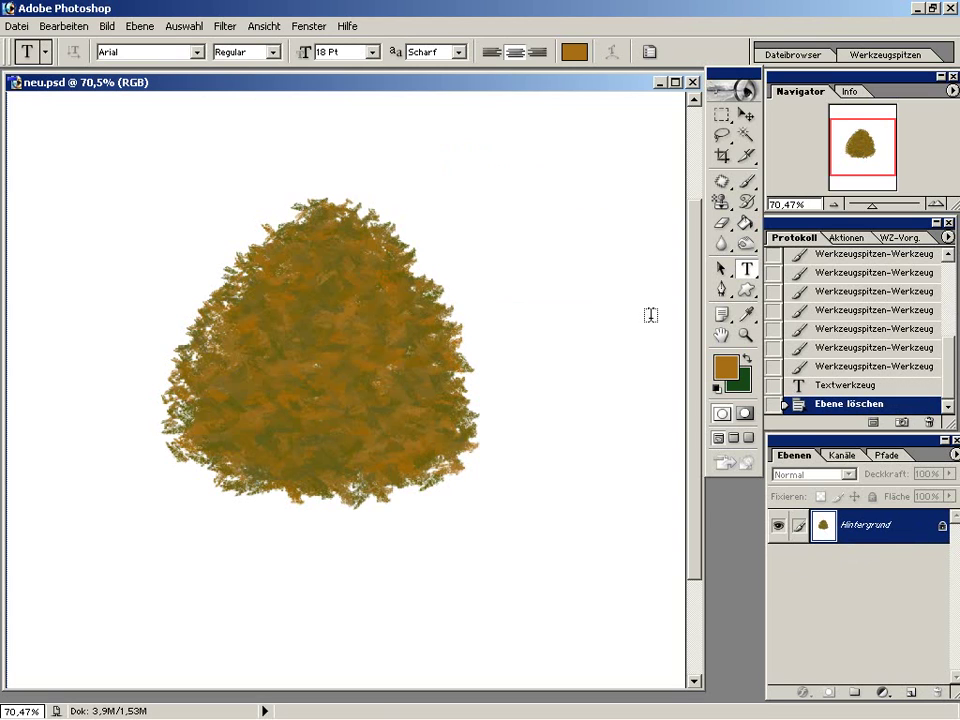
left_click(729, 370)
left_click_drag(392, 264, 420, 262)
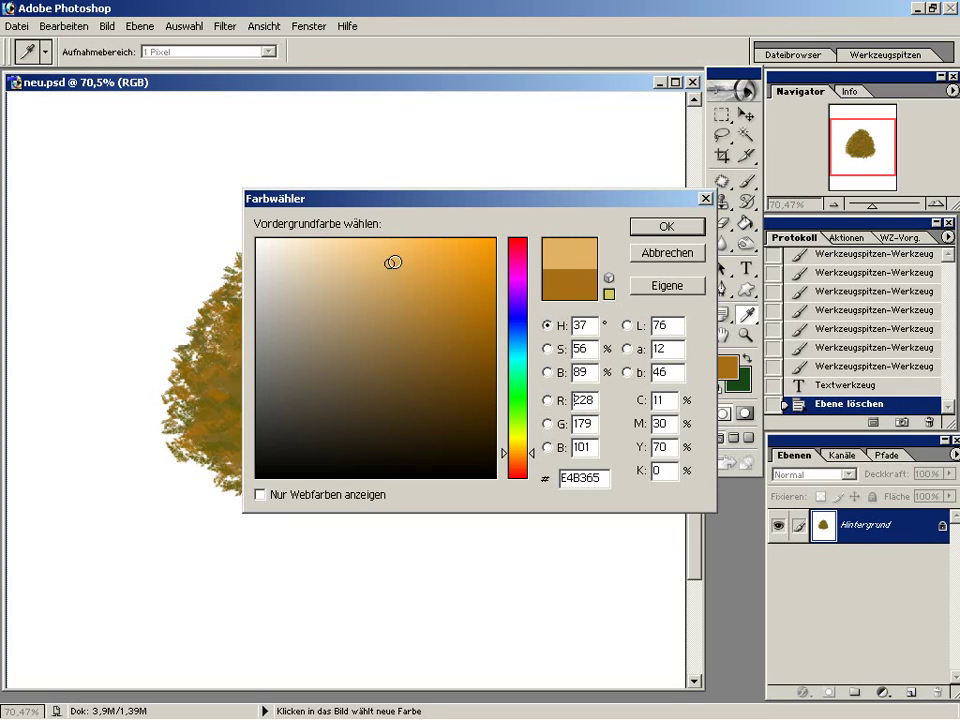
left_click(525, 460)
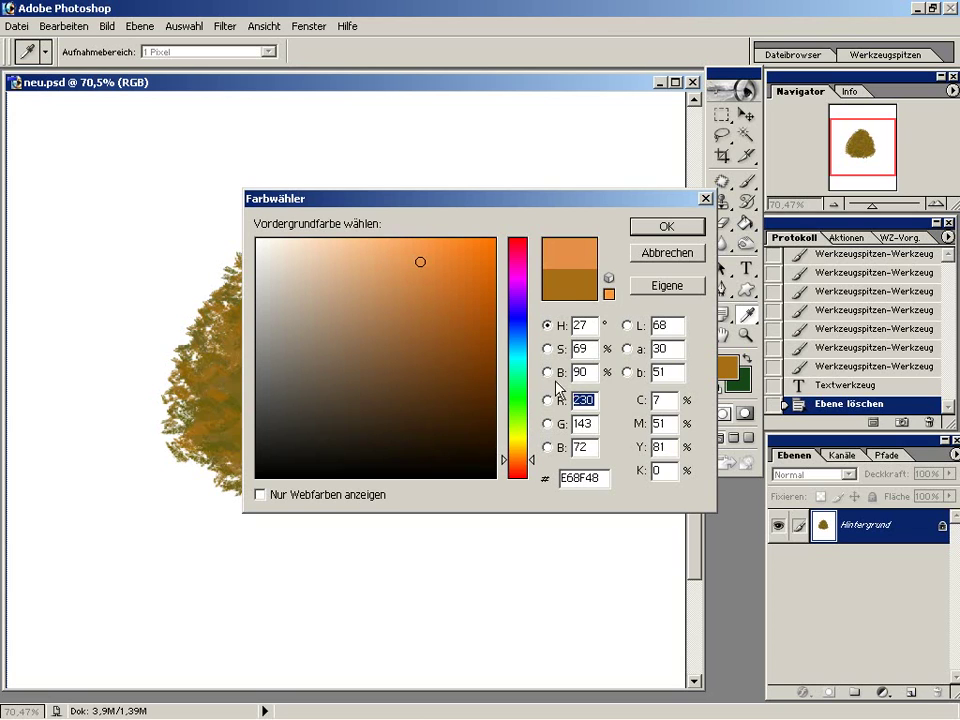
left_click(668, 228)
- Swap colours, set the foreground to muted dark green 253826, and return to the Brush tool
left_click(746, 358)
left_click(726, 366)
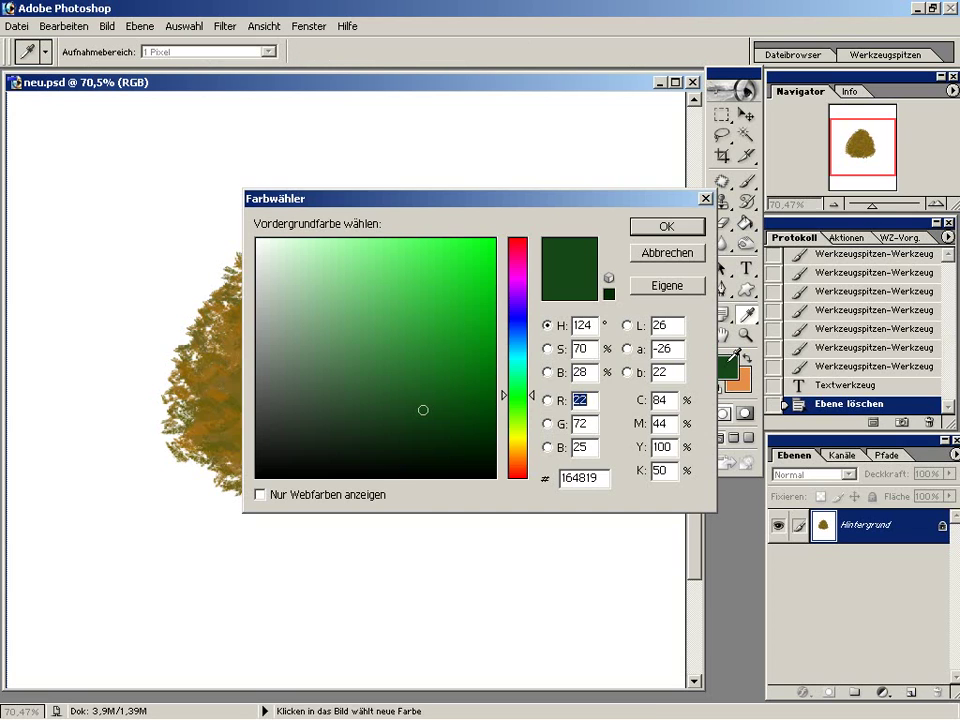
left_click_drag(385, 413, 339, 425)
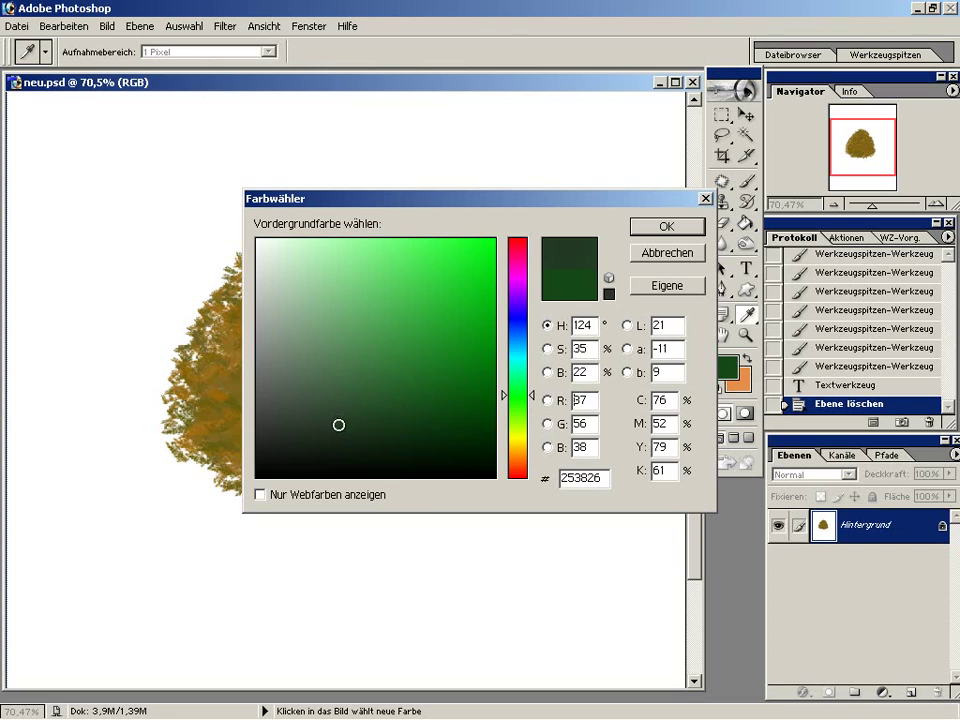
left_click(703, 199)
left_click(746, 181)
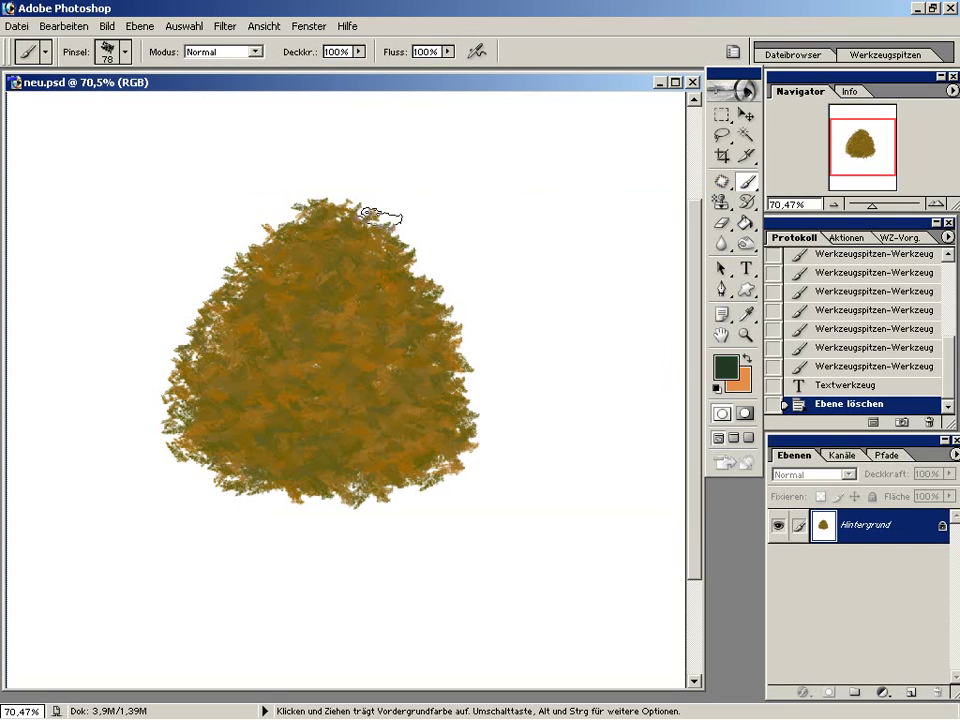
- Paint dark green strokes down the bush's upper-left and upper-right edges and across its centre
left_click_drag(305, 212, 200, 330)
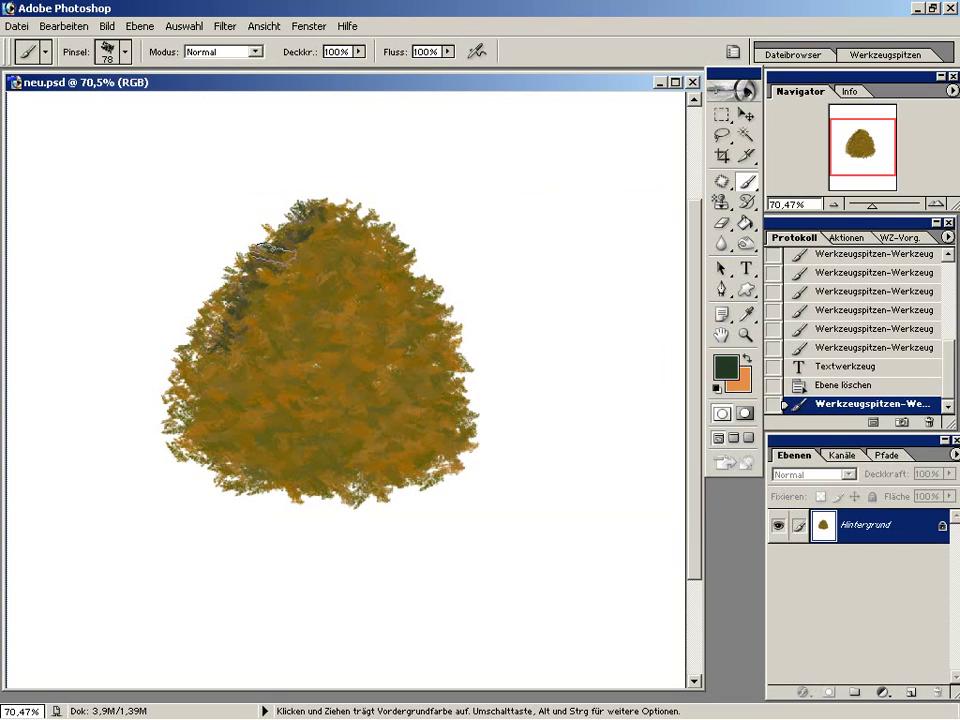
left_click_drag(290, 220, 185, 420)
mouse_move(340, 230)
left_mouse_down()
mouse_move(455, 360)
mouse_move(490, 420)
left_mouse_up()
mouse_move(322, 256)
left_mouse_down()
mouse_move(340, 350)
mouse_move(292, 323)
mouse_move(440, 364)
left_mouse_up()
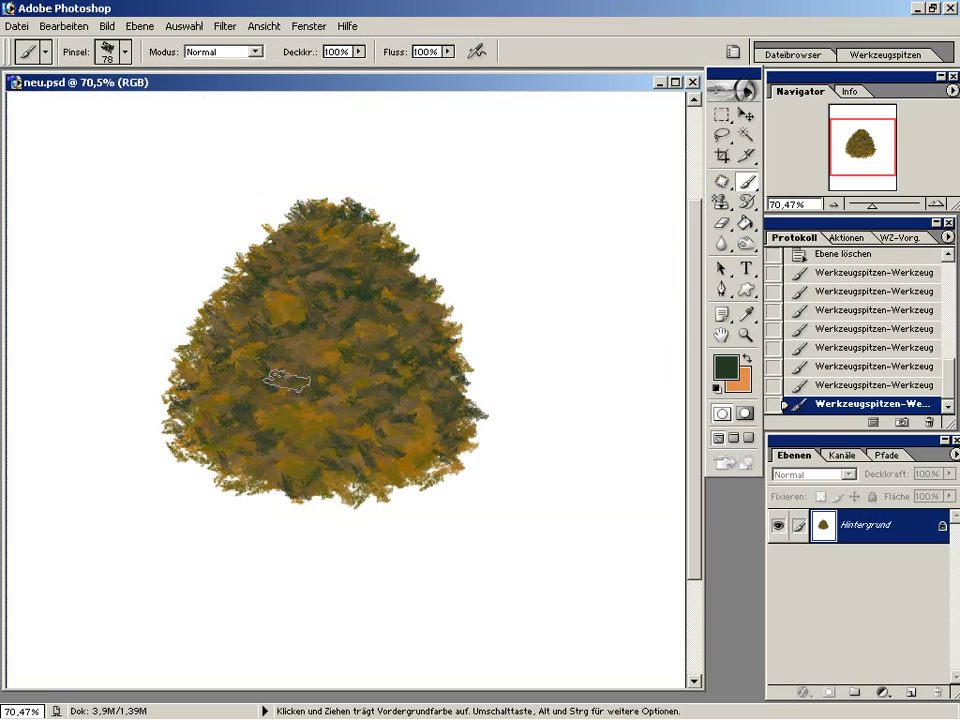
left_click_drag(274, 375, 320, 330)
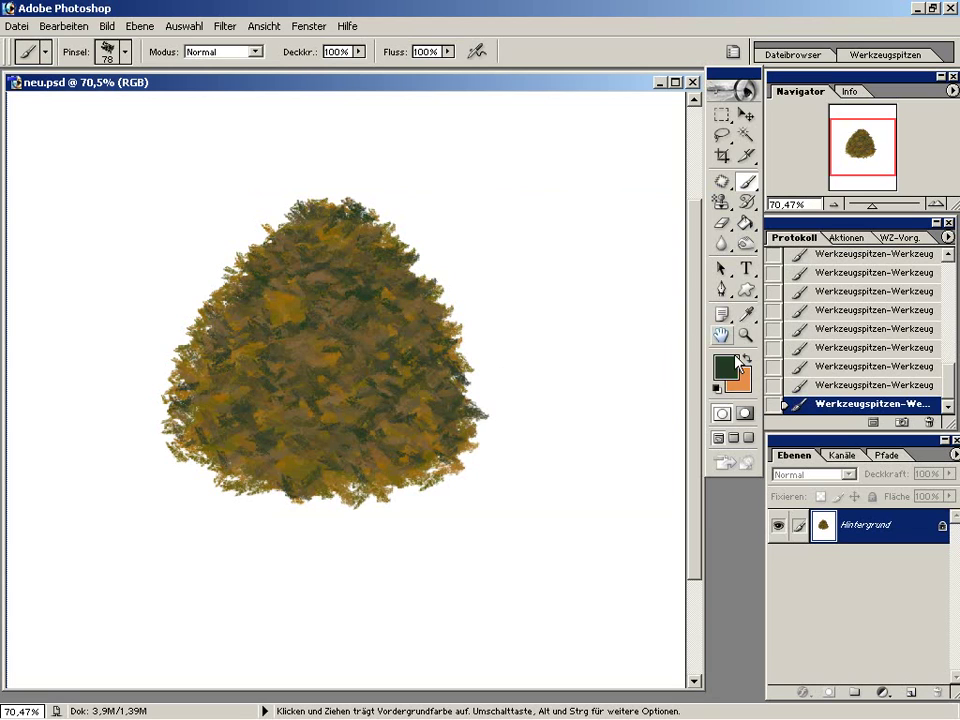
left_click(725, 366)
- Pick a brighter green, then an olive yellow-green as the painting colour
left_click(441, 339)
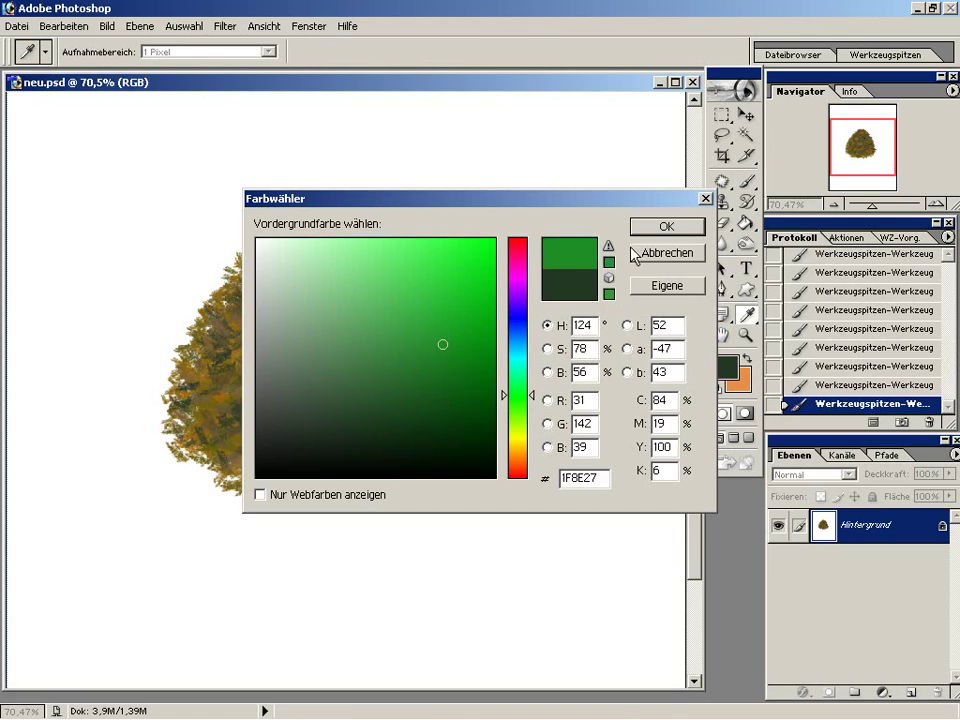
left_click(667, 226)
left_click(727, 367)
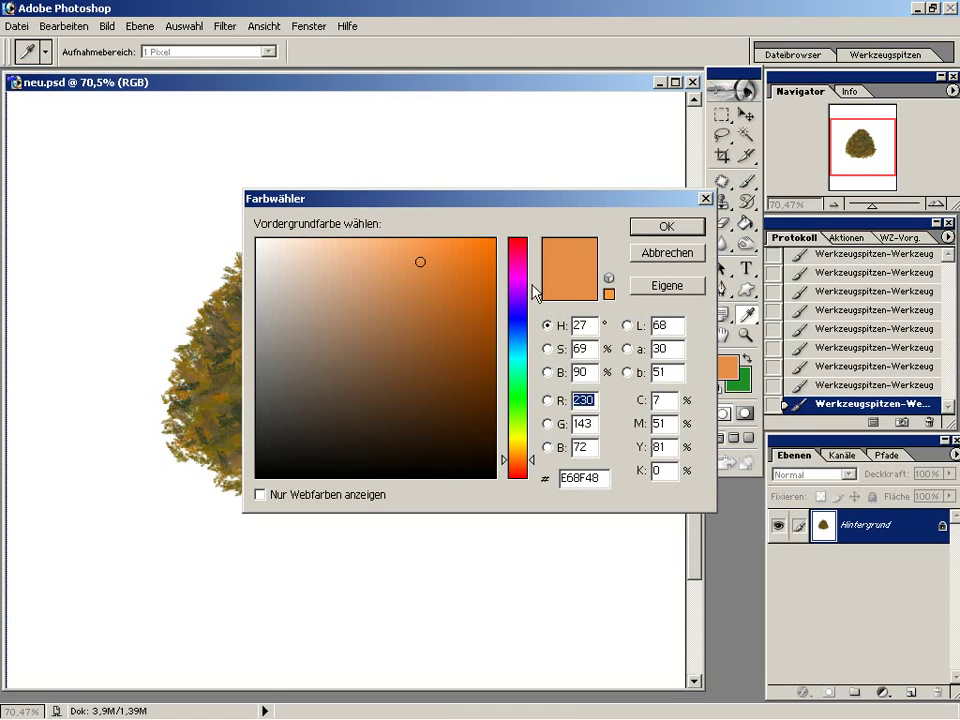
left_click(522, 433)
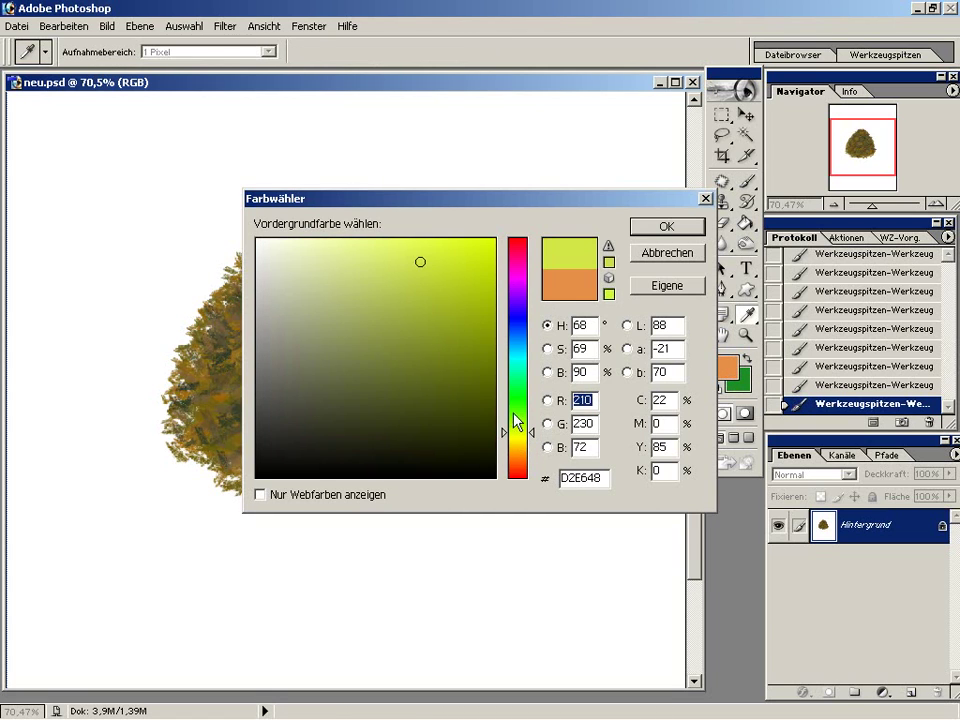
left_click(471, 334)
left_click(668, 224)
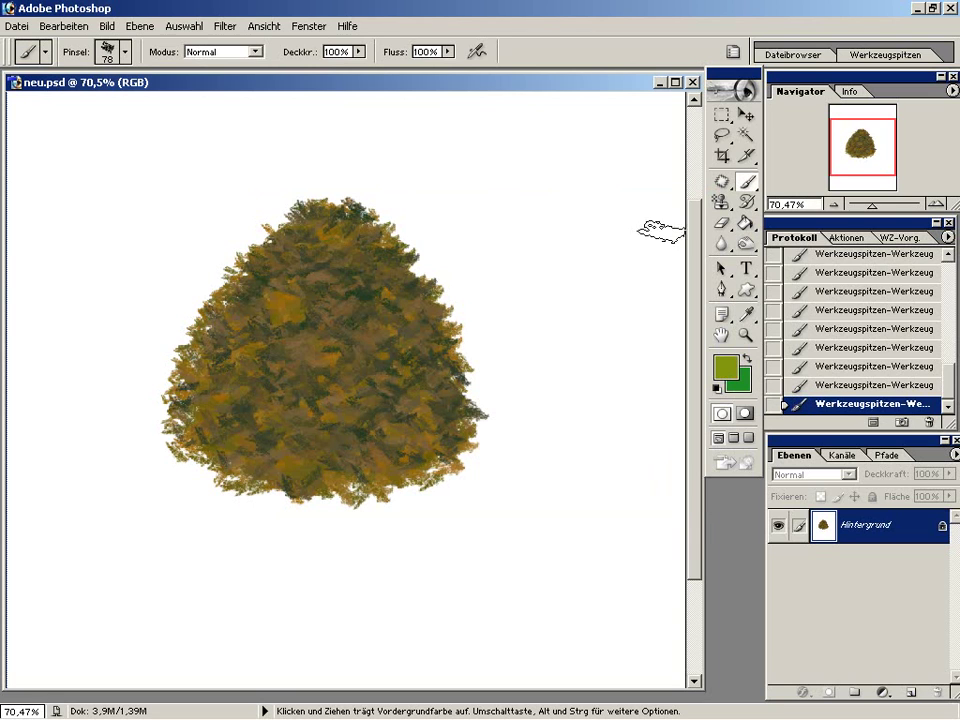
- Try olive strokes at full and 66% opacity, undoing each attempt
mouse_move(312, 218)
left_mouse_down()
mouse_move(285, 242)
mouse_move(228, 392)
left_mouse_up()
left_click(870, 366)
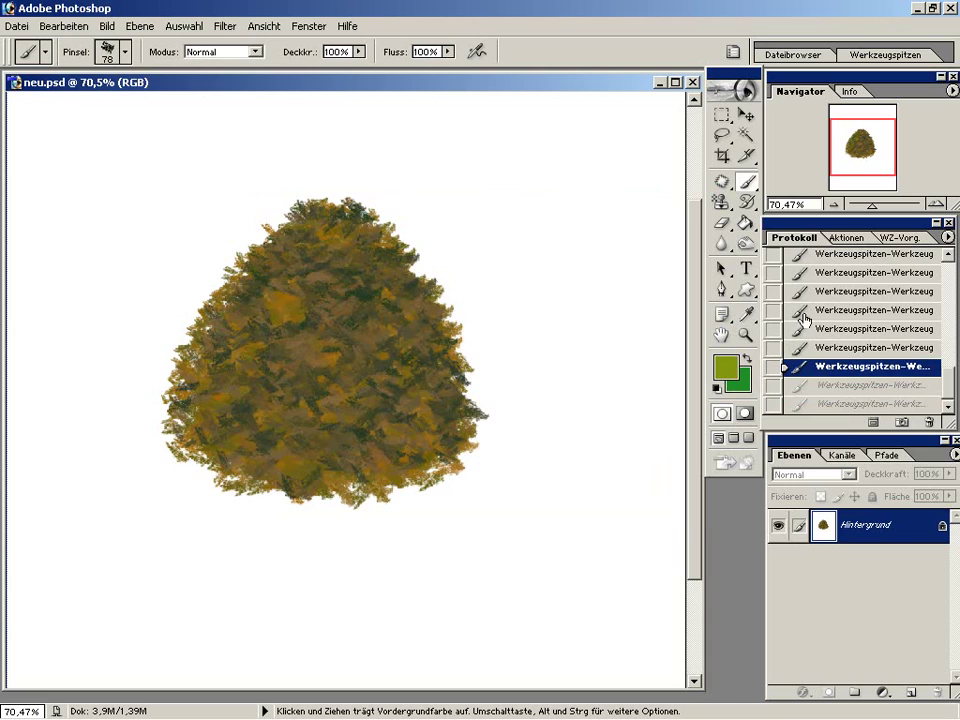
left_click(359, 51)
left_click_drag(333, 70, 327, 70)
left_click_drag(300, 214, 225, 388)
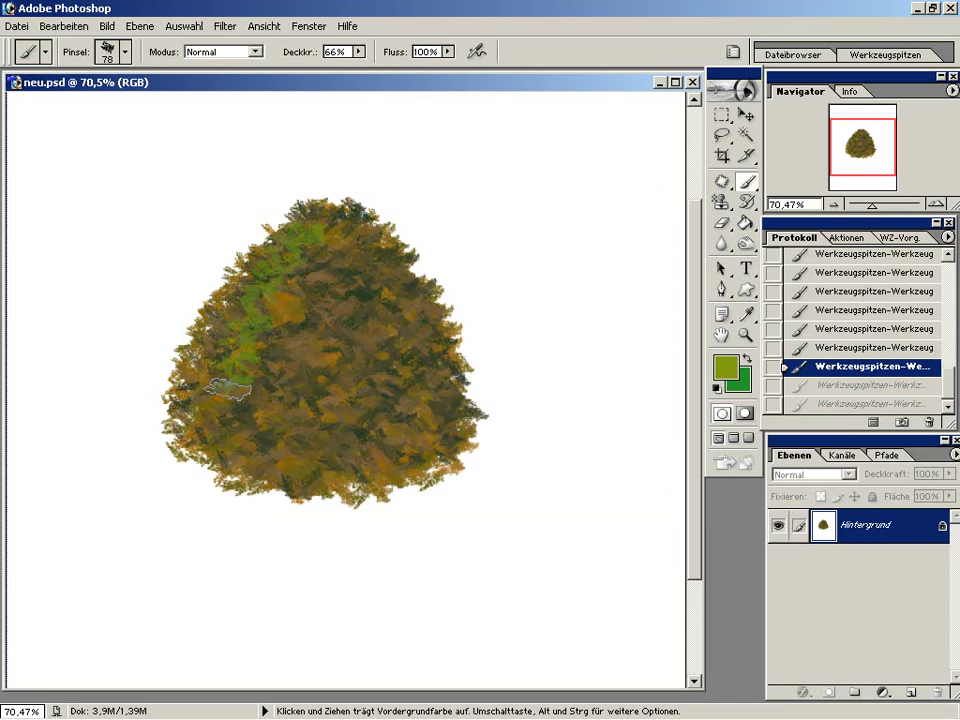
left_click_drag(207, 200, 150, 320)
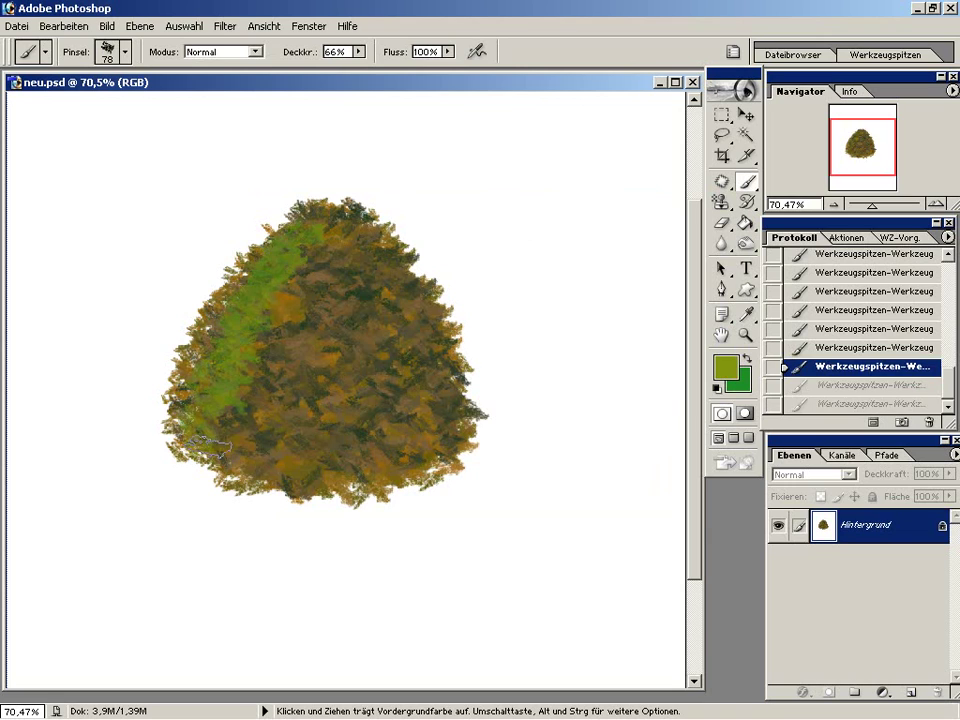
left_click(853, 386)
- Set brush opacity to 40% and glaze olive green over the whole bush
left_click(358, 51)
left_click_drag(342, 71, 334, 71)
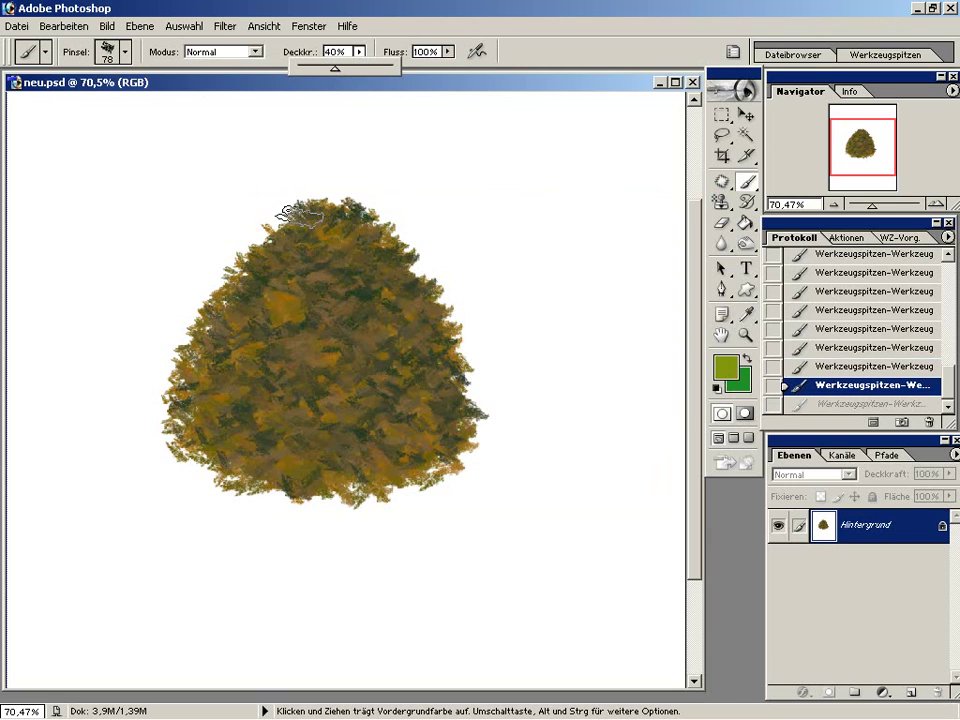
left_click(248, 288)
mouse_move(248, 288)
left_mouse_down()
mouse_move(437, 378)
mouse_move(314, 434)
left_mouse_up()
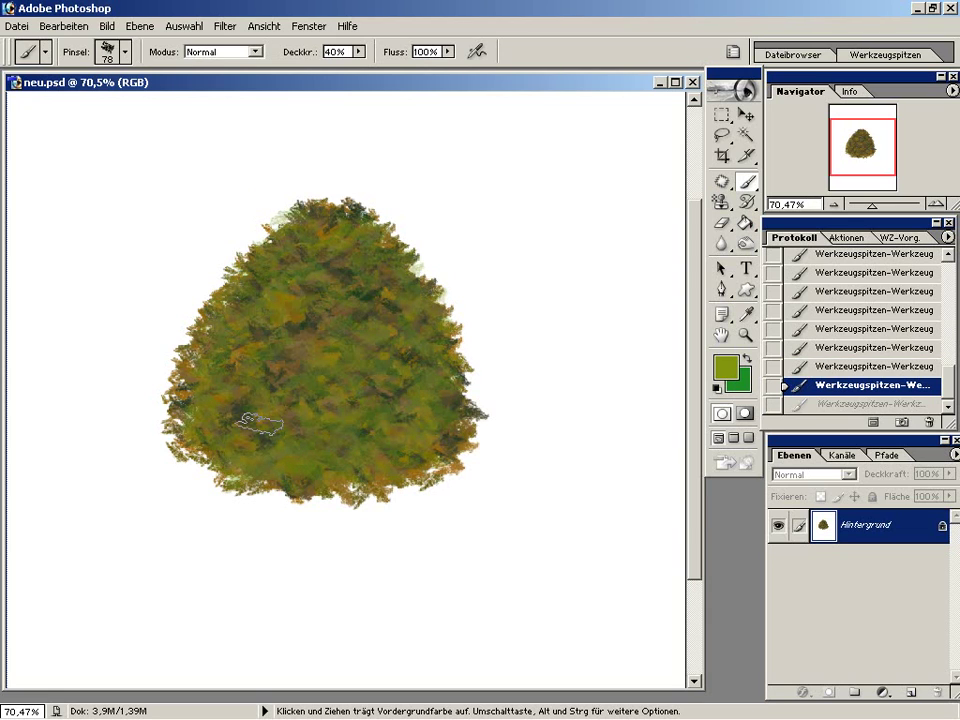
left_click_drag(314, 434, 281, 397)
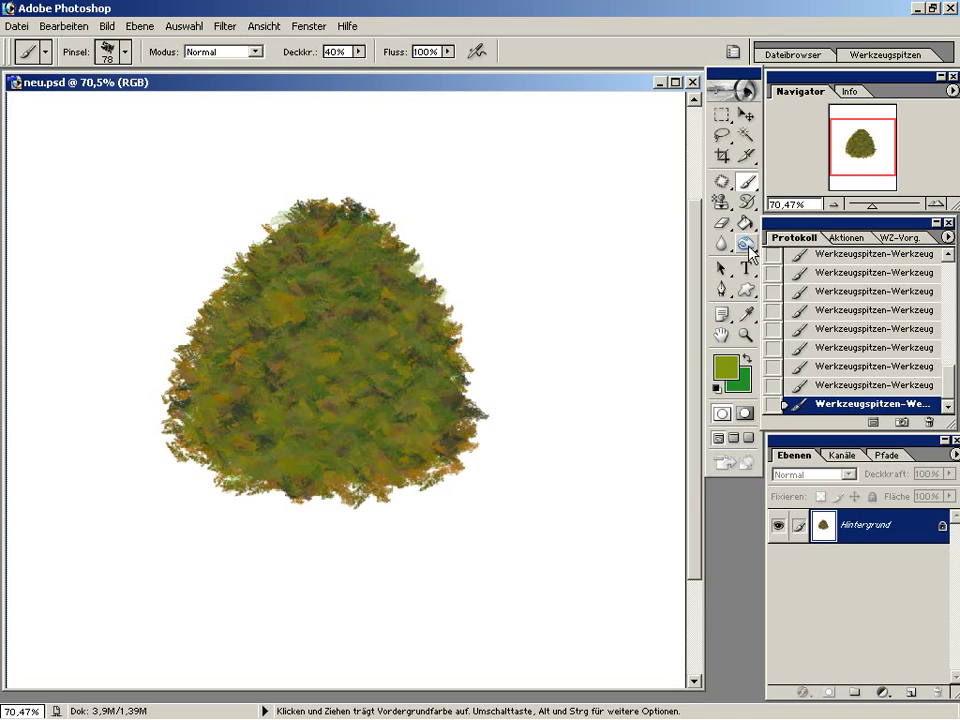
- Select the Burn tool with an 82 px soft brush at 14% exposure
left_click(746, 244)
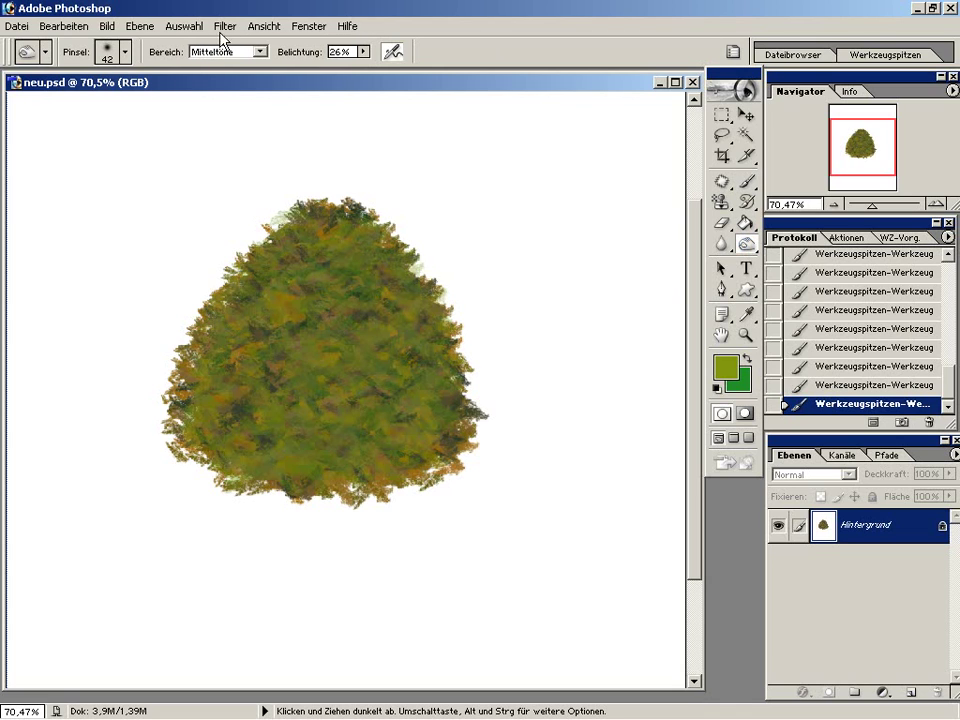
left_click(125, 53)
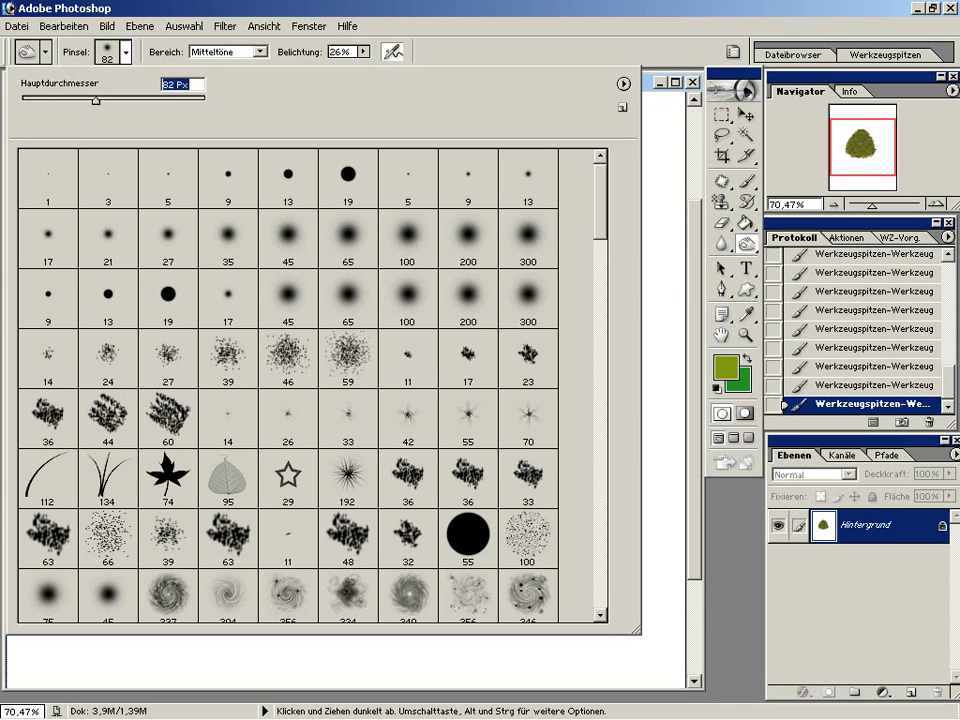
left_click(362, 51)
left_click_drag(360, 68, 347, 68)
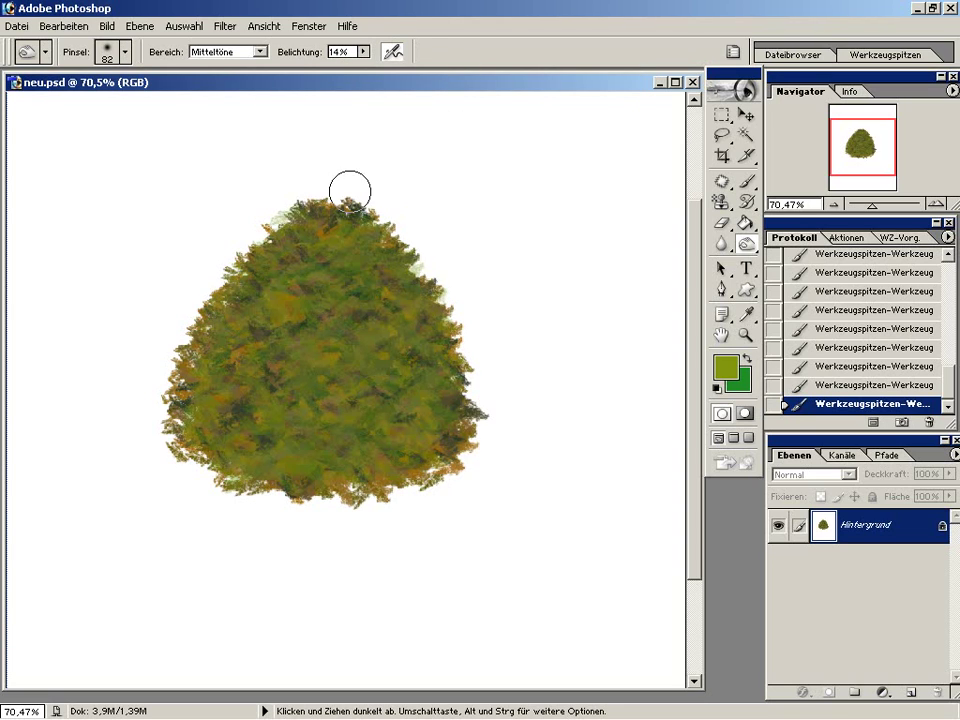
- Burn the bush's treetop, lower edge, upper-middle, upper-left, centre and left edges
mouse_move(324, 211)
left_mouse_down()
mouse_move(400, 298)
mouse_move(424, 285)
mouse_move(452, 419)
mouse_move(466, 396)
mouse_move(445, 321)
mouse_move(311, 167)
left_mouse_up()
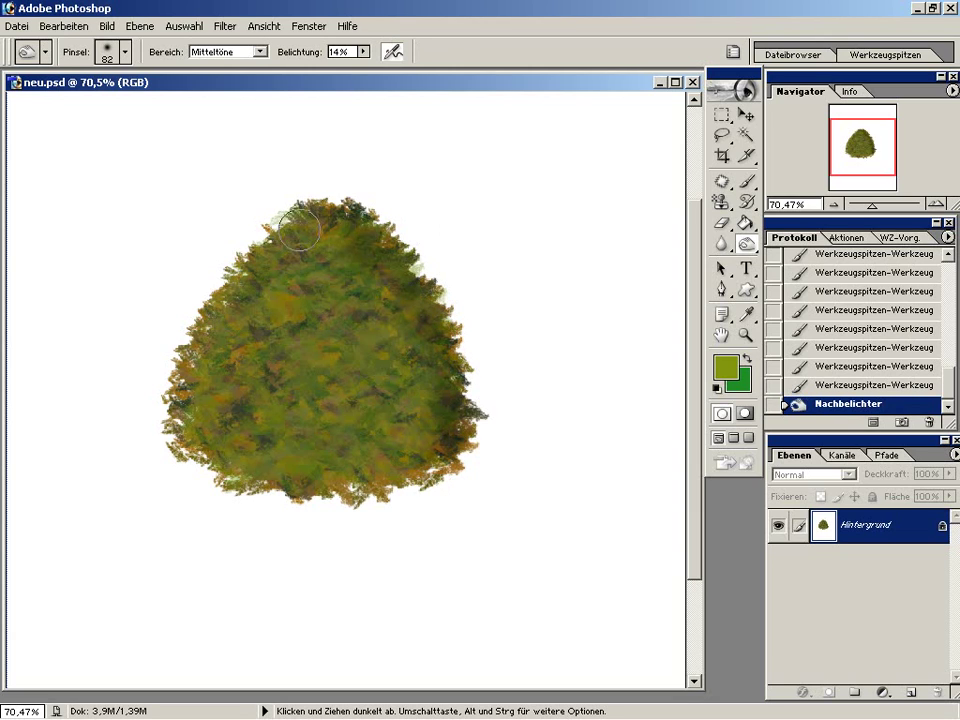
mouse_move(176, 432)
left_mouse_down()
mouse_move(291, 484)
mouse_move(420, 441)
mouse_move(286, 471)
mouse_move(236, 422)
mouse_move(354, 476)
left_mouse_up()
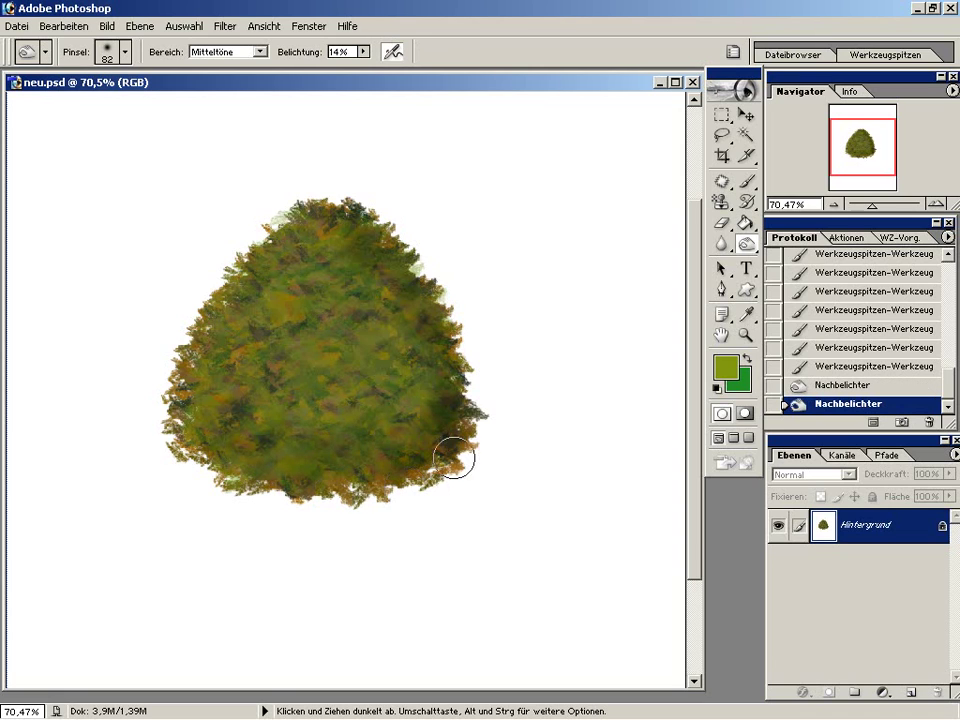
left_click_drag(426, 431, 437, 326)
left_click_drag(311, 300, 401, 354)
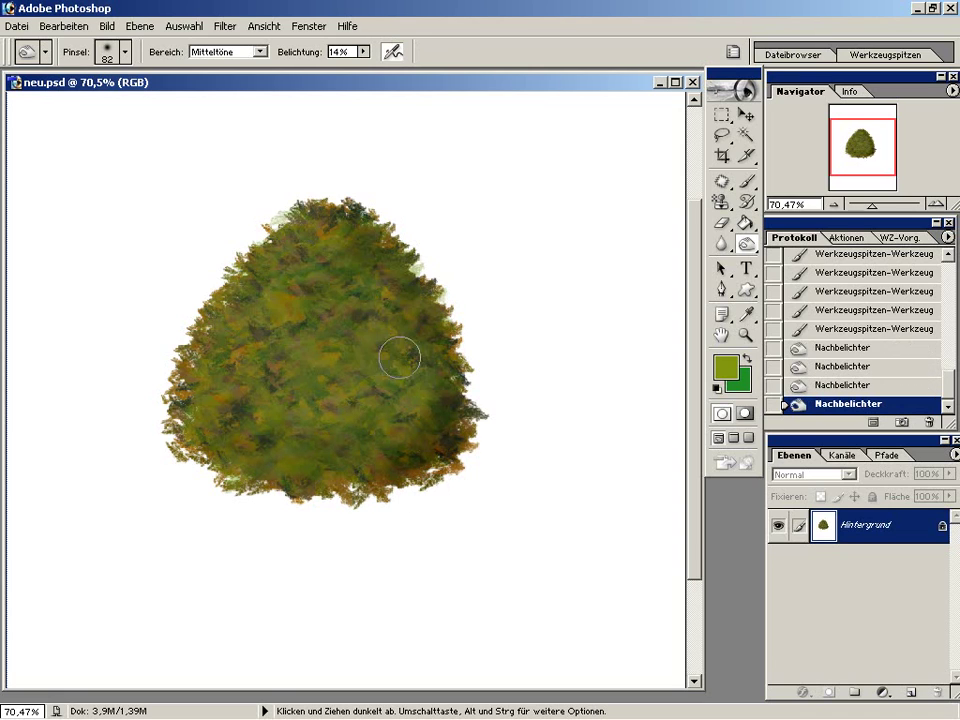
left_click_drag(332, 327, 371, 332)
left_click_drag(332, 386, 354, 306)
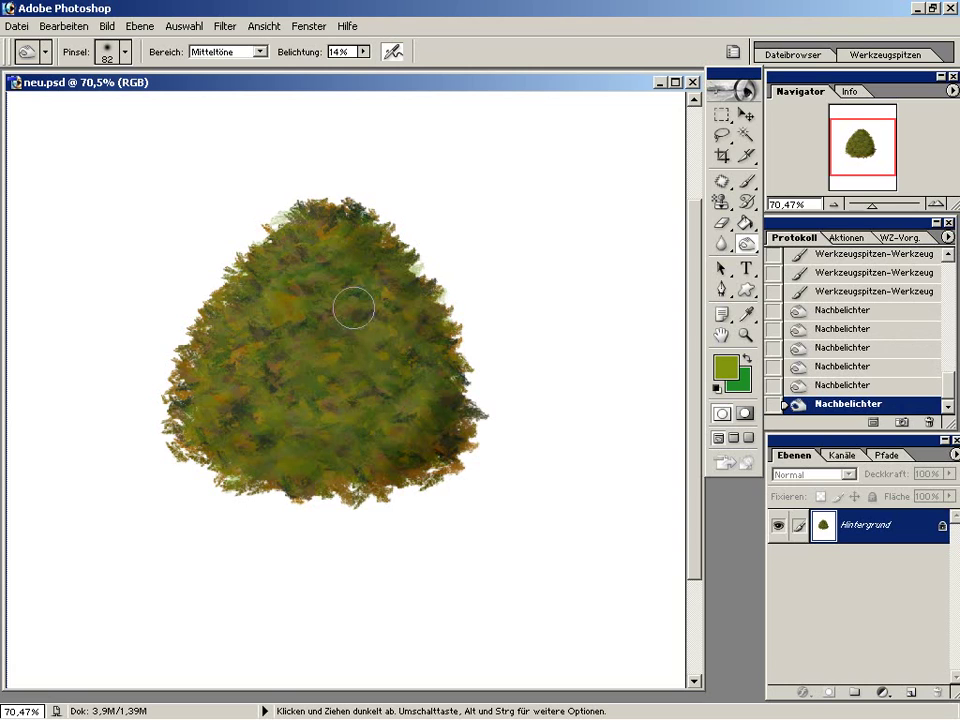
mouse_move(300, 268)
left_mouse_down()
mouse_move(298, 253)
mouse_move(311, 257)
mouse_move(364, 311)
left_mouse_up()
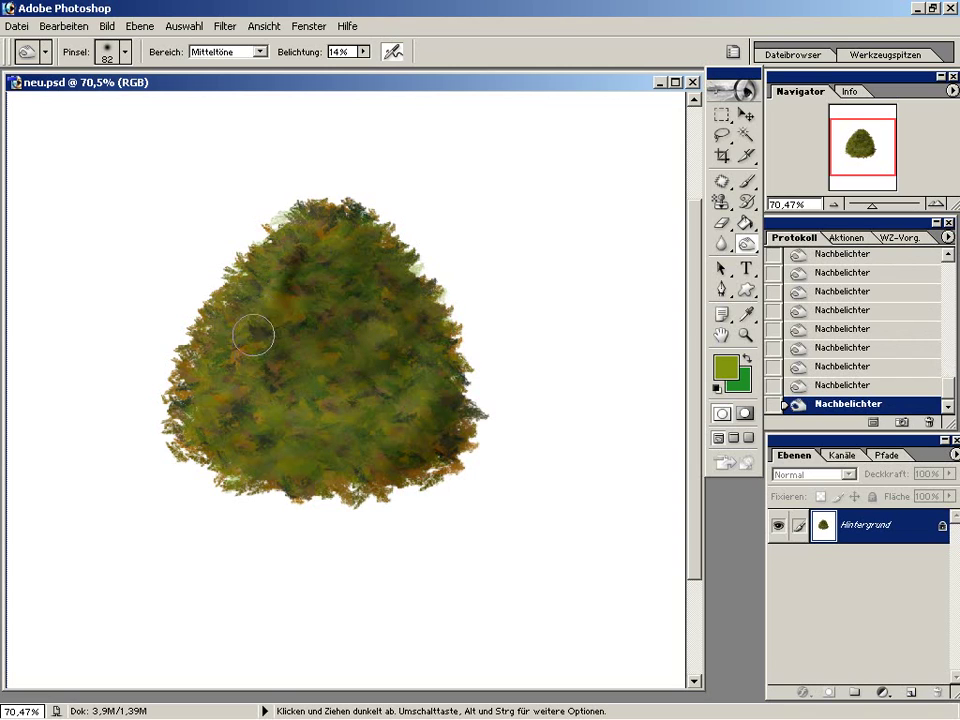
left_click_drag(268, 315, 343, 345)
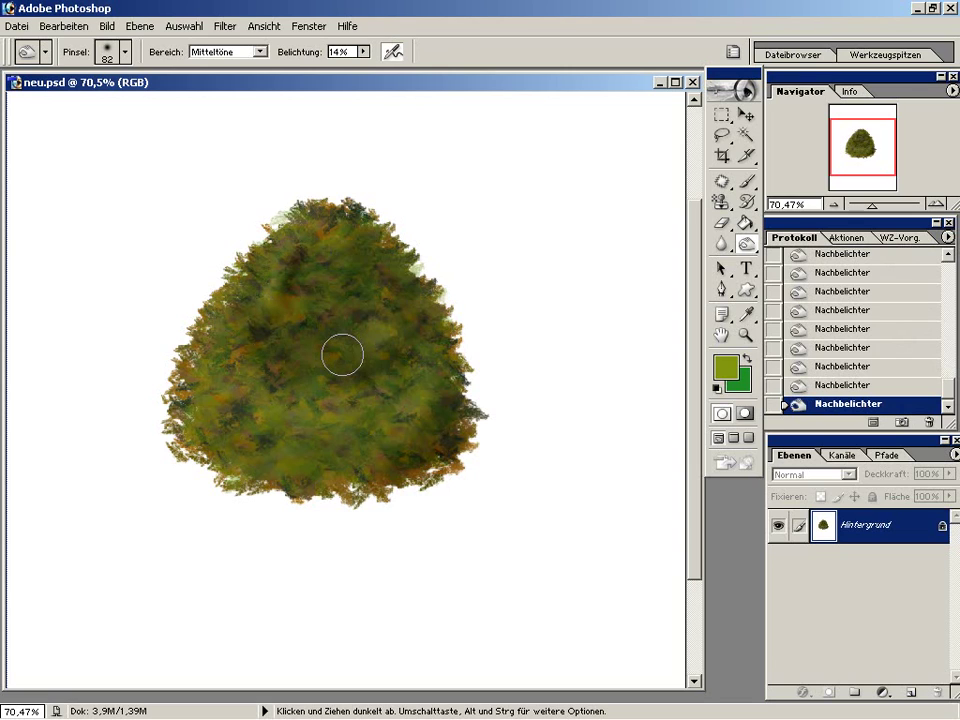
left_click_drag(424, 372, 438, 355)
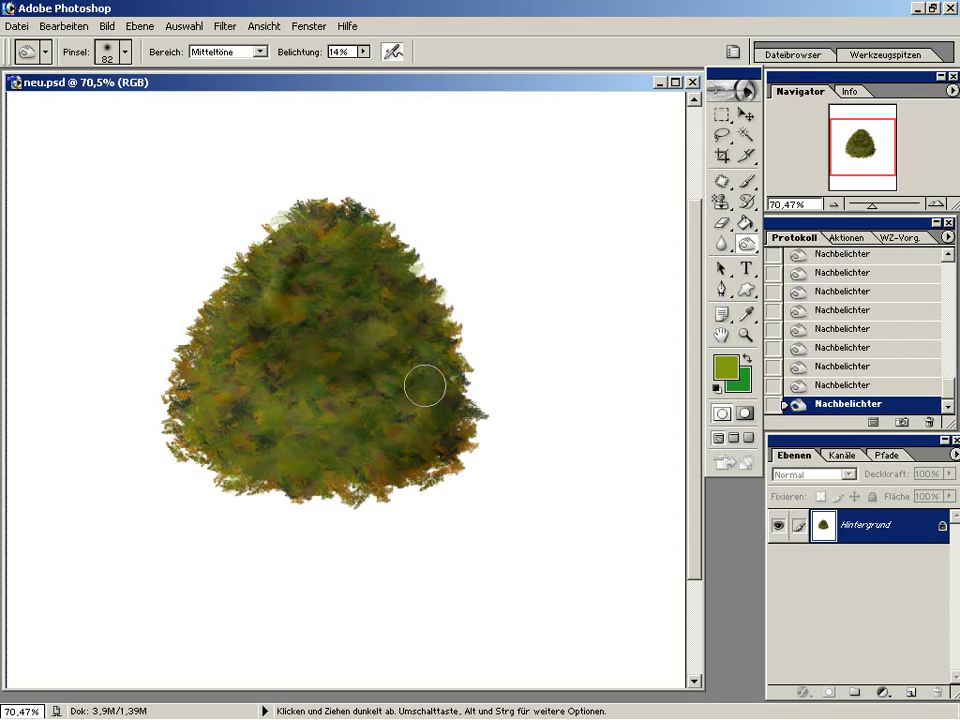
mouse_move(438, 355)
left_mouse_down()
mouse_move(317, 390)
mouse_move(211, 401)
mouse_move(231, 326)
mouse_move(272, 246)
mouse_move(251, 446)
mouse_move(318, 458)
mouse_move(261, 285)
mouse_move(212, 420)
mouse_move(331, 478)
mouse_move(414, 454)
mouse_move(341, 292)
mouse_move(317, 206)
mouse_move(360, 341)
mouse_move(420, 362)
mouse_move(423, 420)
mouse_move(294, 422)
mouse_move(214, 356)
mouse_move(373, 240)
mouse_move(435, 309)
mouse_move(253, 375)
left_mouse_up()
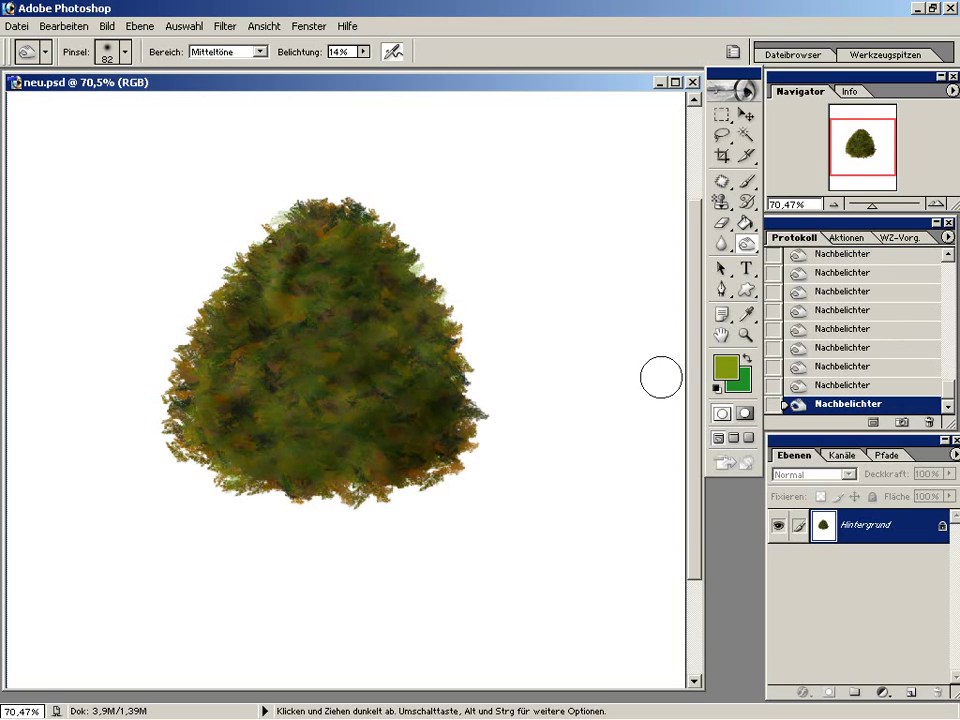
mouse_move(300, 463)
left_mouse_down()
mouse_move(409, 474)
mouse_move(489, 401)
mouse_move(426, 347)
mouse_move(410, 250)
mouse_move(354, 253)
mouse_move(315, 216)
left_mouse_up()
mouse_move(181, 349)
left_mouse_down()
mouse_move(168, 408)
mouse_move(276, 506)
mouse_move(324, 450)
mouse_move(267, 443)
mouse_move(306, 311)
mouse_move(274, 274)
left_mouse_up()
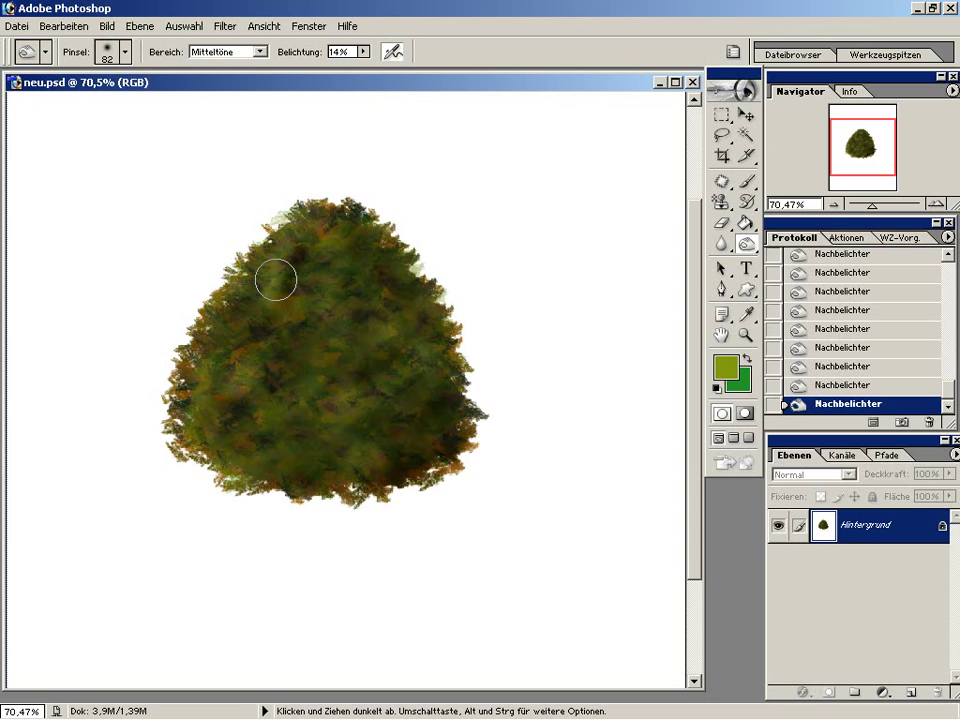
- Set an orange-brown second colour and dark green 0F3511 foreground, then paint a faint green stroke
left_click(733, 369)
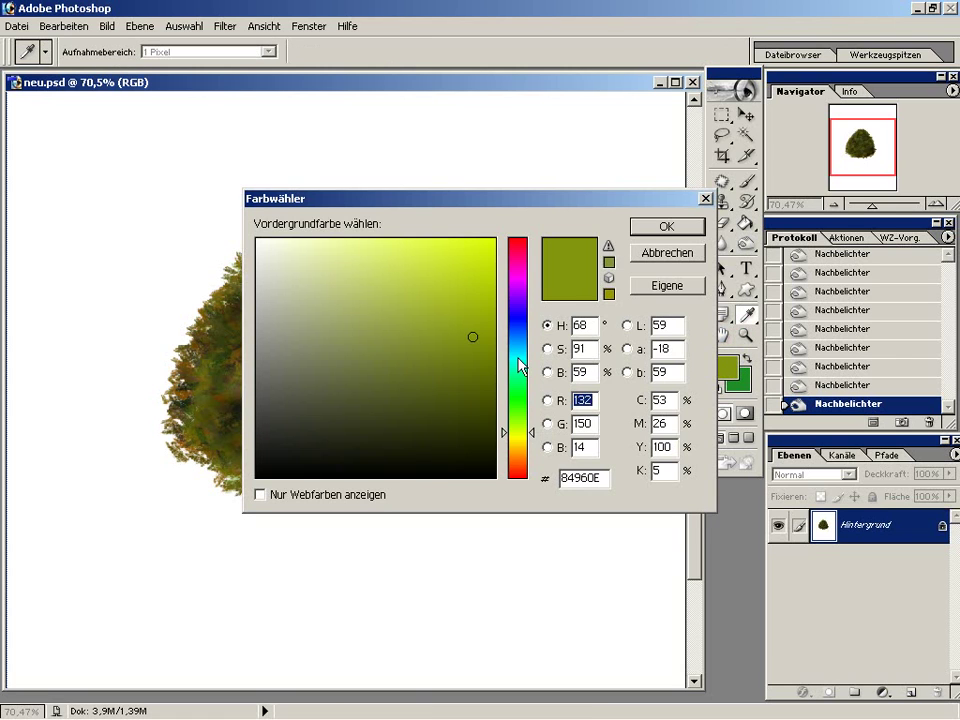
left_click(527, 456)
left_click(667, 226)
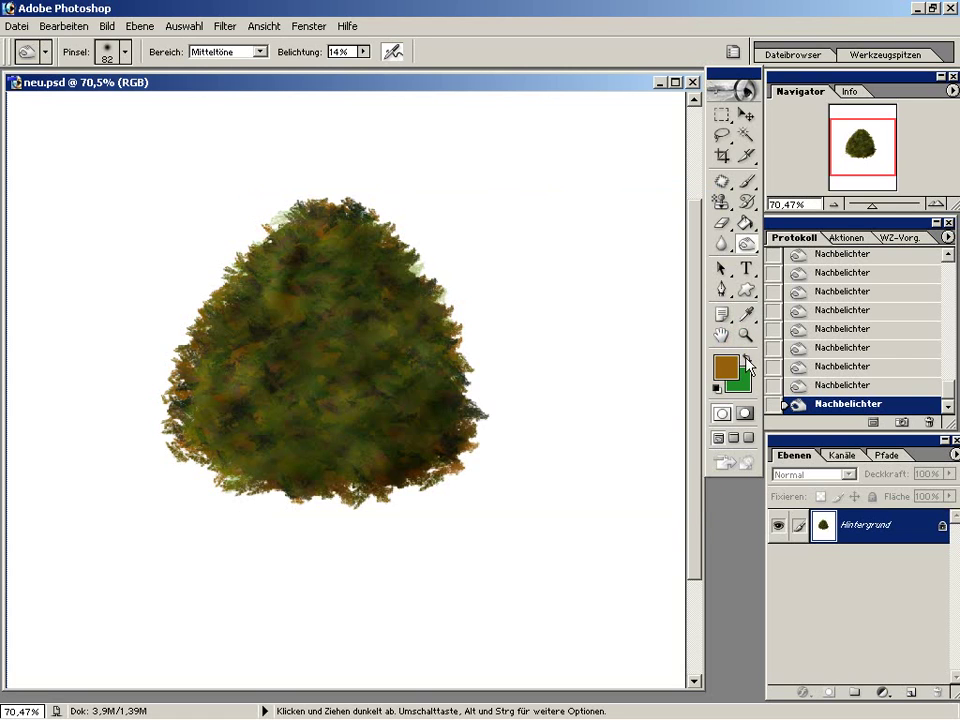
left_click(748, 364)
left_click(725, 366)
left_click(429, 429)
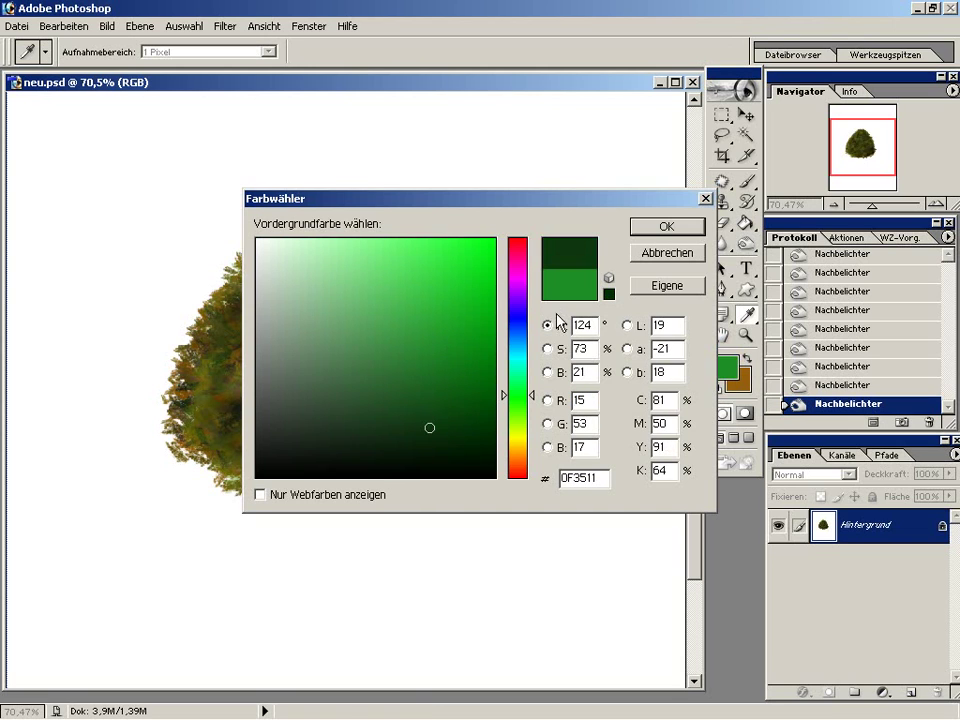
left_click(689, 228)
left_click(745, 181)
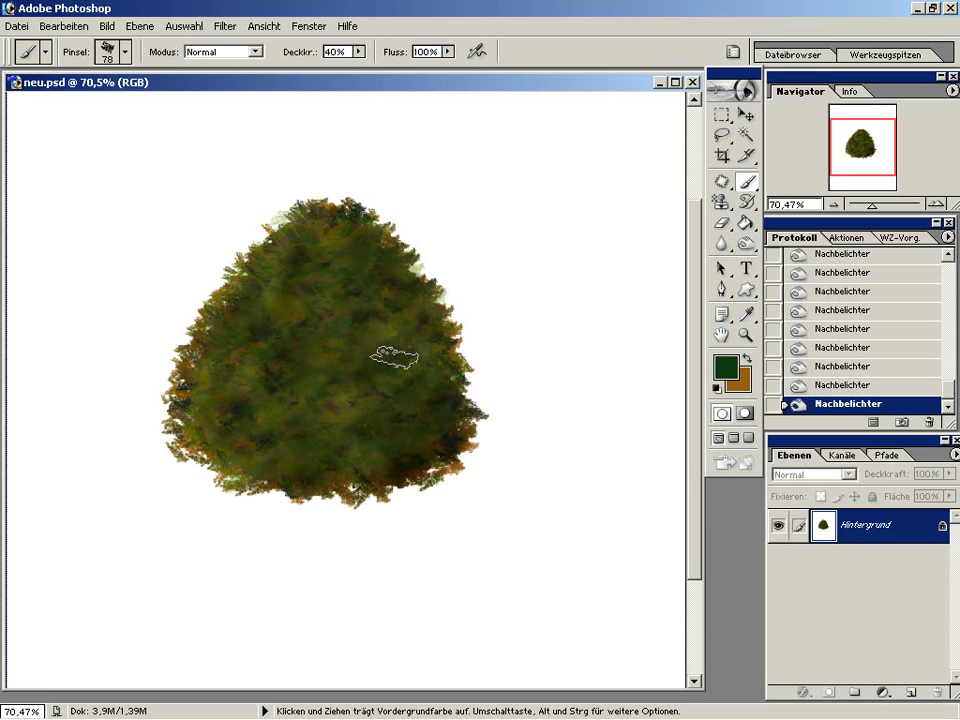
left_click_drag(392, 353, 470, 330)
- Switch the painting colour to dark brown 31230D and paint two brown strokes over the bush
left_click(746, 358)
left_click(435, 413)
left_click(438, 430)
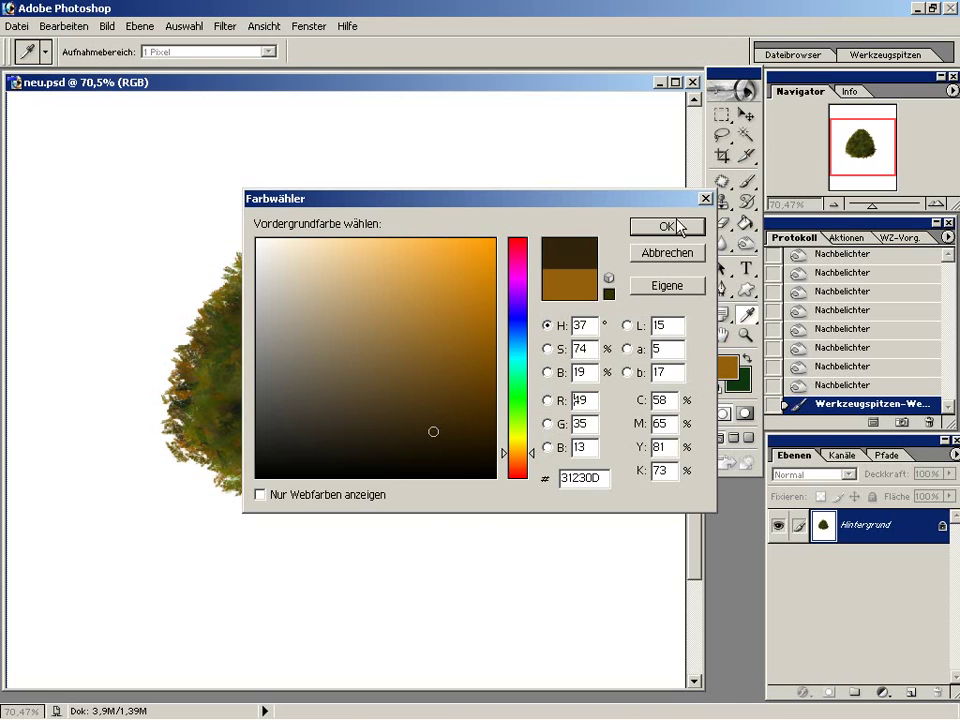
left_click(662, 226)
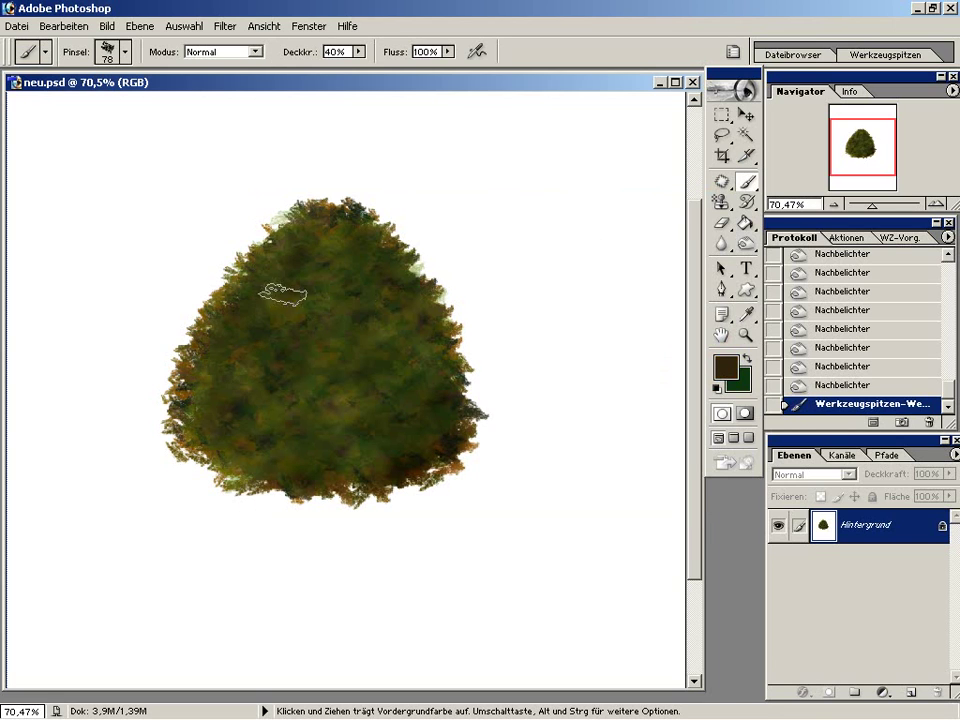
left_click_drag(390, 456, 384, 259)
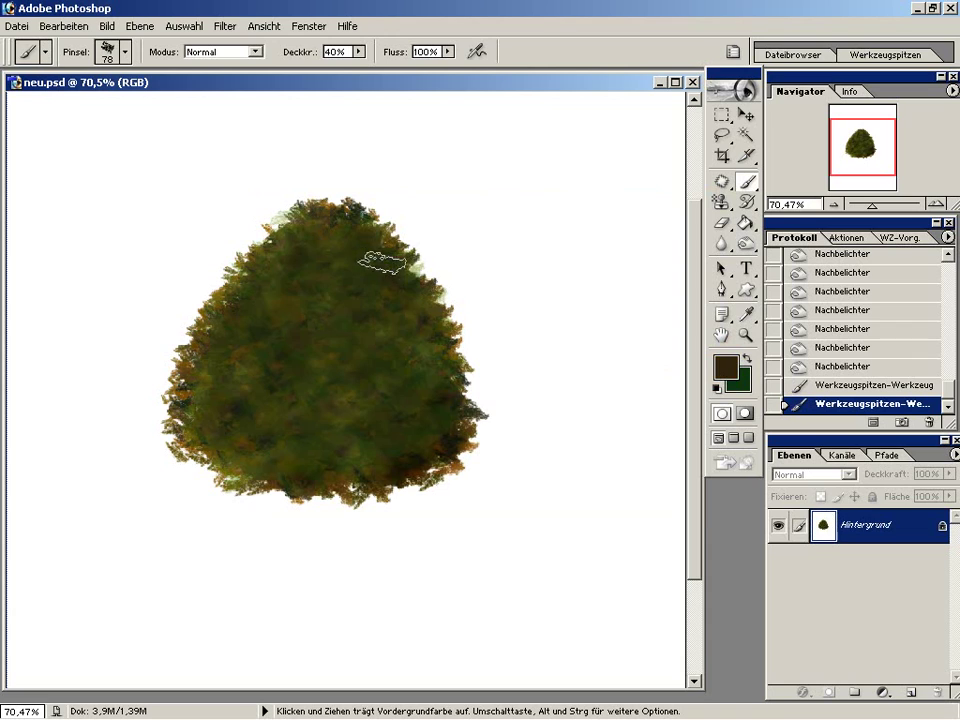
mouse_move(354, 321)
left_mouse_down()
mouse_move(371, 274)
mouse_move(440, 330)
left_mouse_up()
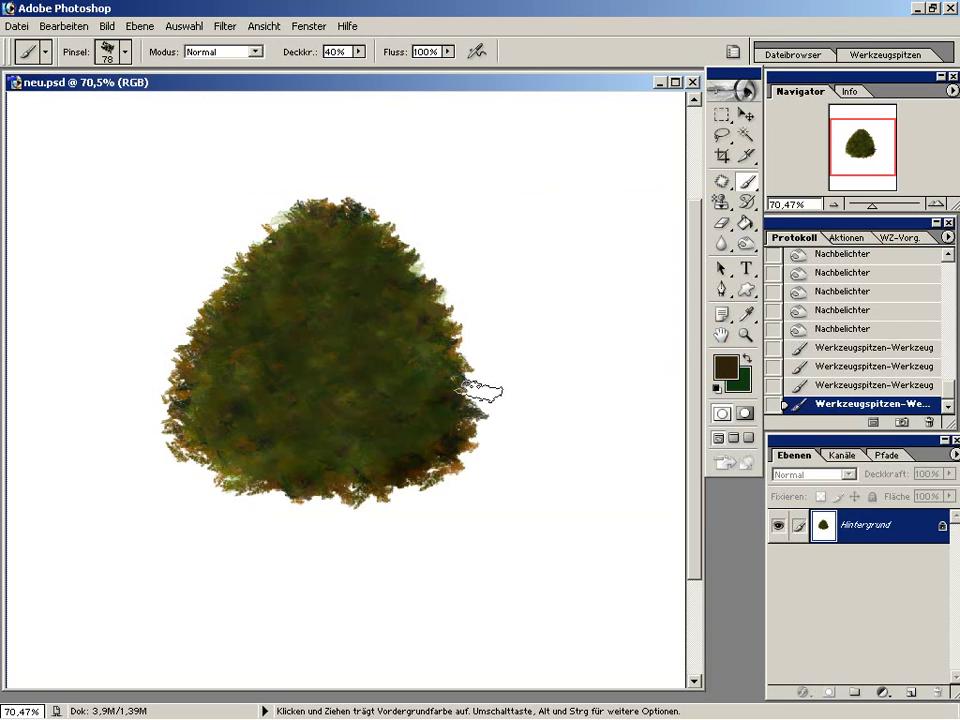
- Burn at 25% exposure over the bush's right side, upper and central areas
left_click(745, 245)
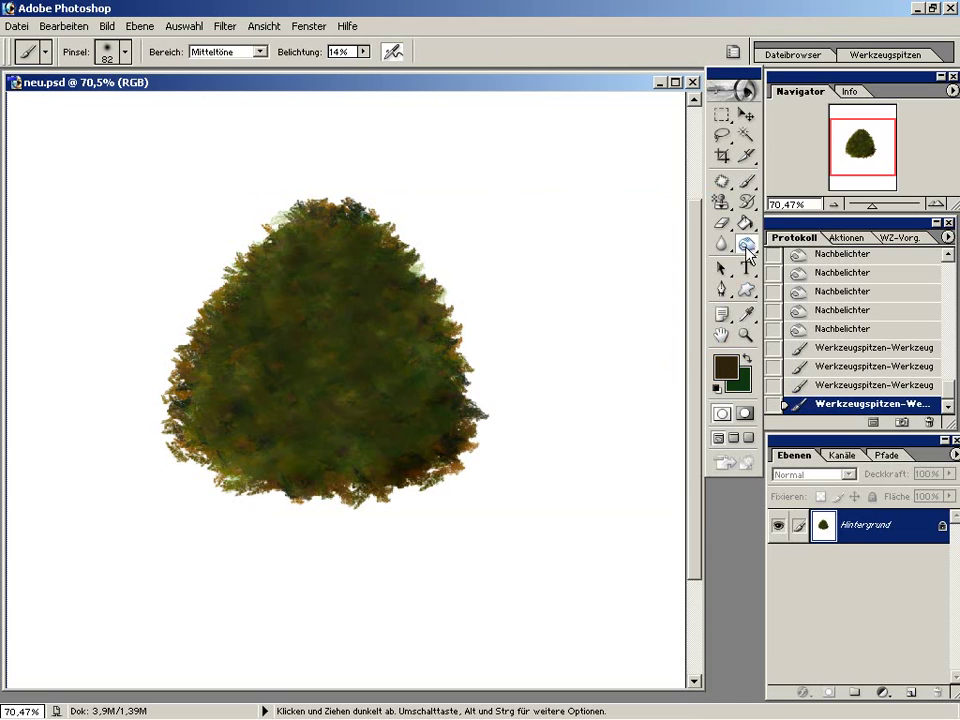
left_click(364, 51)
left_click_drag(364, 66, 374, 68)
left_click(474, 40)
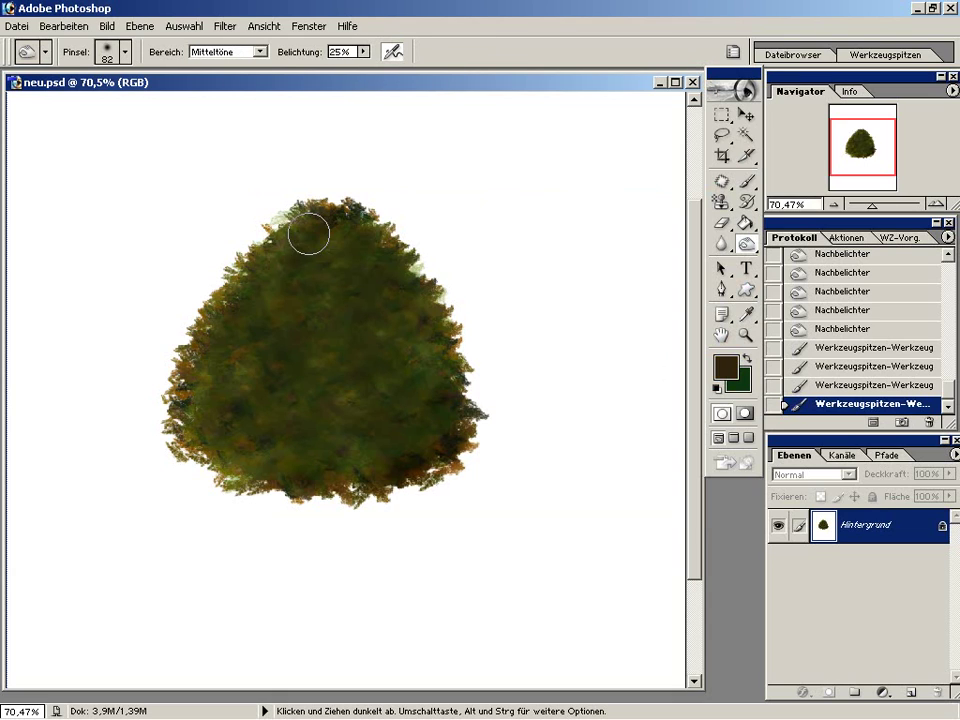
mouse_move(445, 325)
left_mouse_down()
mouse_move(435, 452)
mouse_move(390, 444)
mouse_move(433, 381)
mouse_move(378, 288)
mouse_move(298, 225)
mouse_move(234, 246)
mouse_move(199, 439)
mouse_move(217, 426)
mouse_move(291, 274)
mouse_move(264, 461)
mouse_move(296, 409)
left_mouse_up()
mouse_move(318, 241)
left_mouse_down()
mouse_move(343, 358)
mouse_move(343, 506)
mouse_move(347, 180)
mouse_move(241, 356)
mouse_move(424, 326)
mouse_move(540, 336)
left_mouse_up()
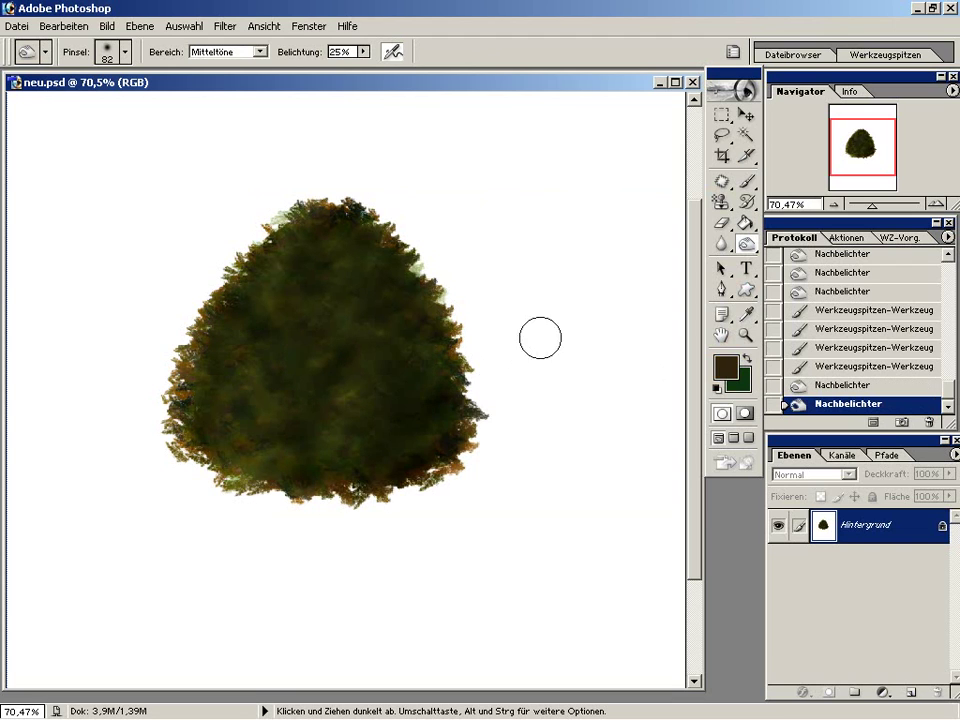
mouse_move(356, 422)
left_mouse_down()
mouse_move(316, 290)
mouse_move(229, 459)
mouse_move(219, 294)
mouse_move(450, 238)
mouse_move(519, 292)
left_mouse_up()
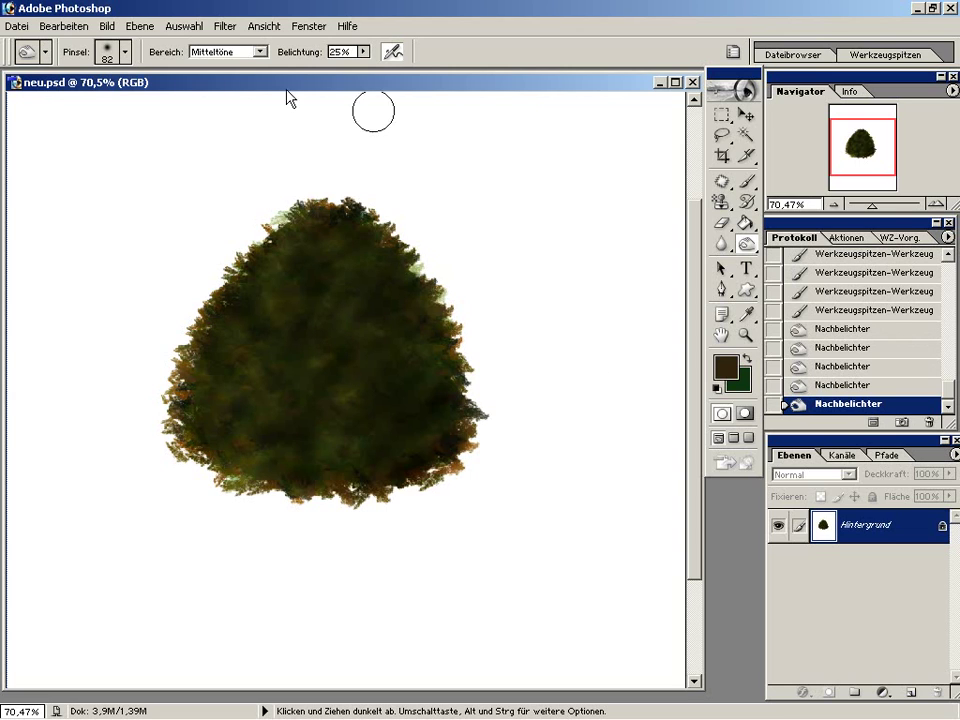
- Set the foreground to mid brown 735629, then swap and pick a lighter green
left_click(736, 366)
left_click(410, 370)
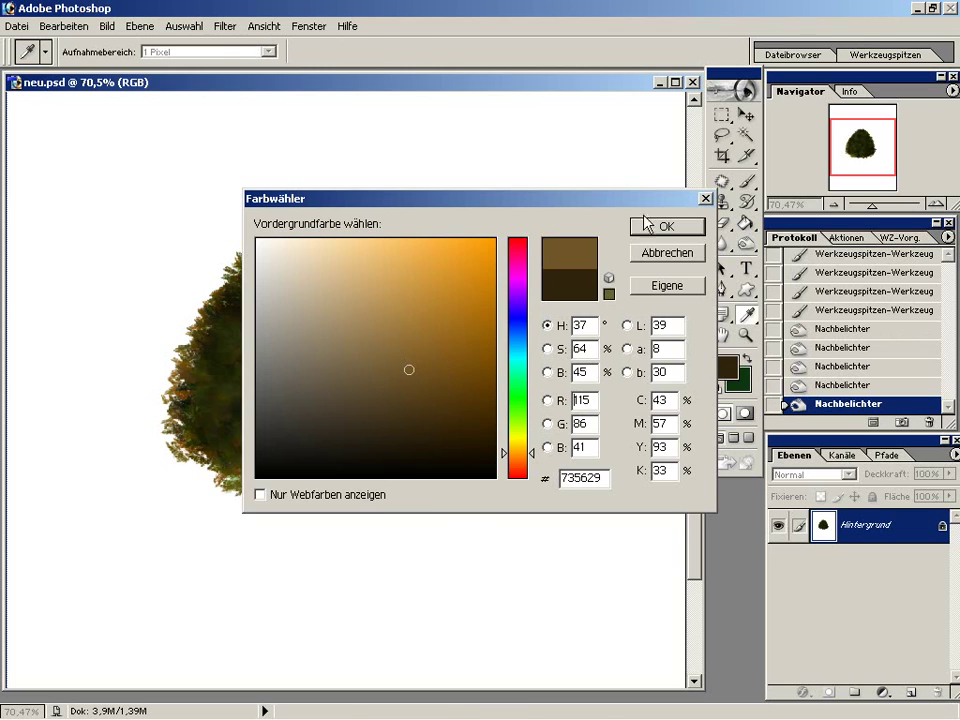
left_click(648, 225)
left_click(746, 360)
left_click(404, 395)
left_click(665, 226)
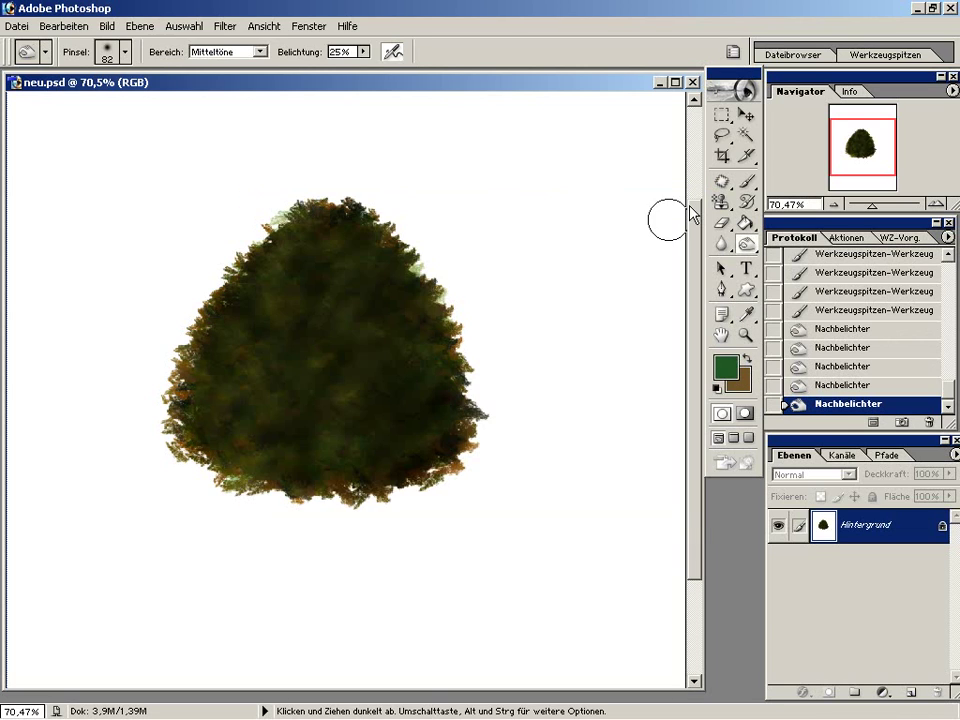
- Paint two green strokes on the bush with the 43 px leaf brush preset
left_click(747, 182)
left_click(121, 52)
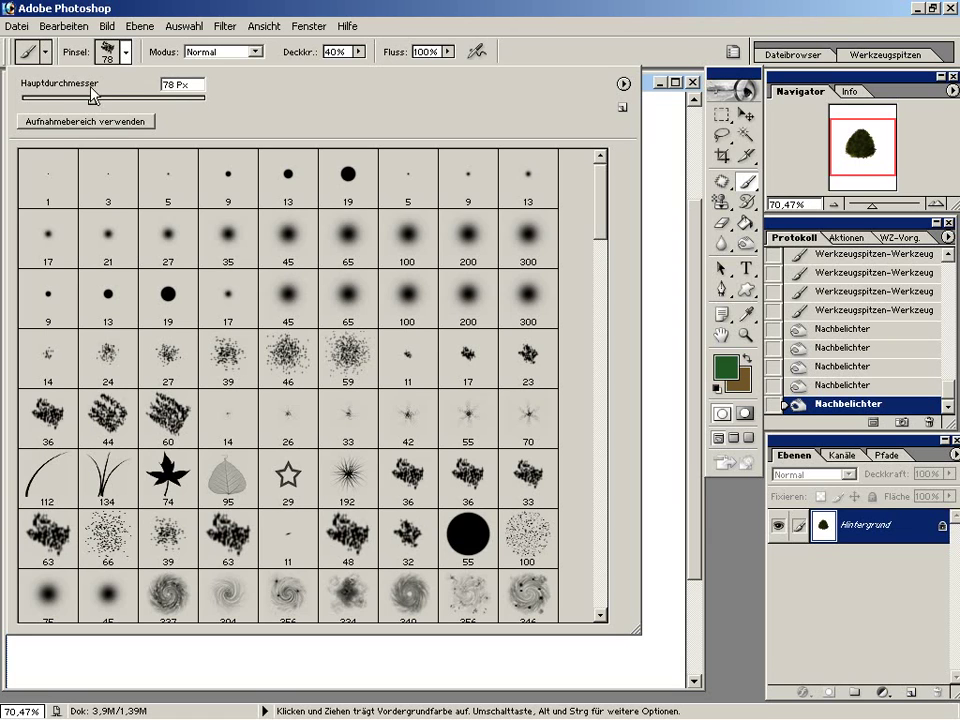
left_click(550, 60)
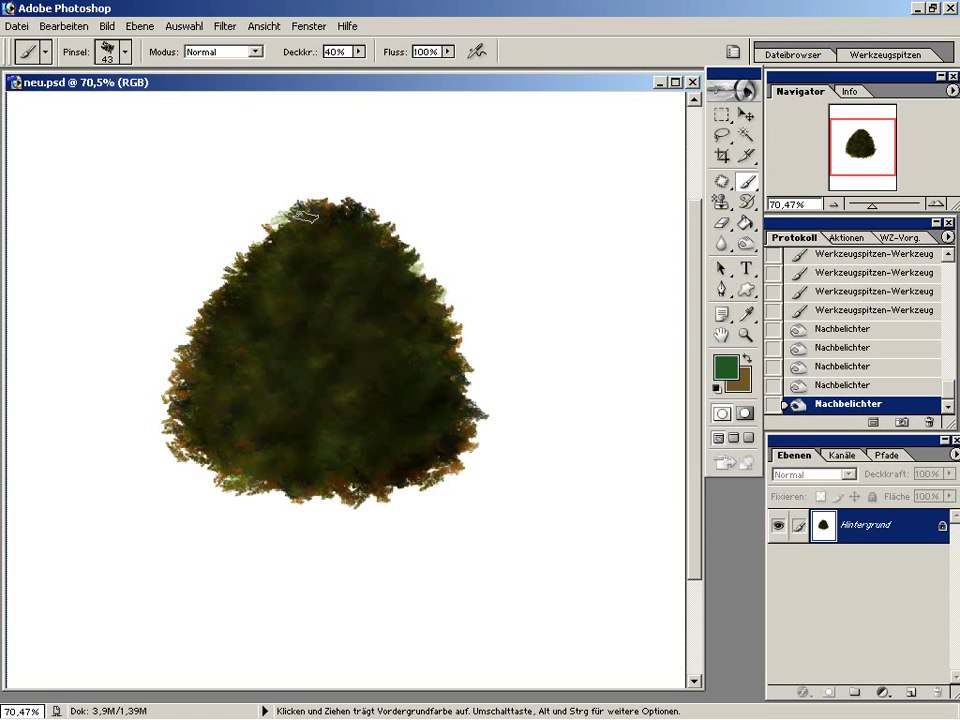
left_click_drag(265, 252, 240, 291)
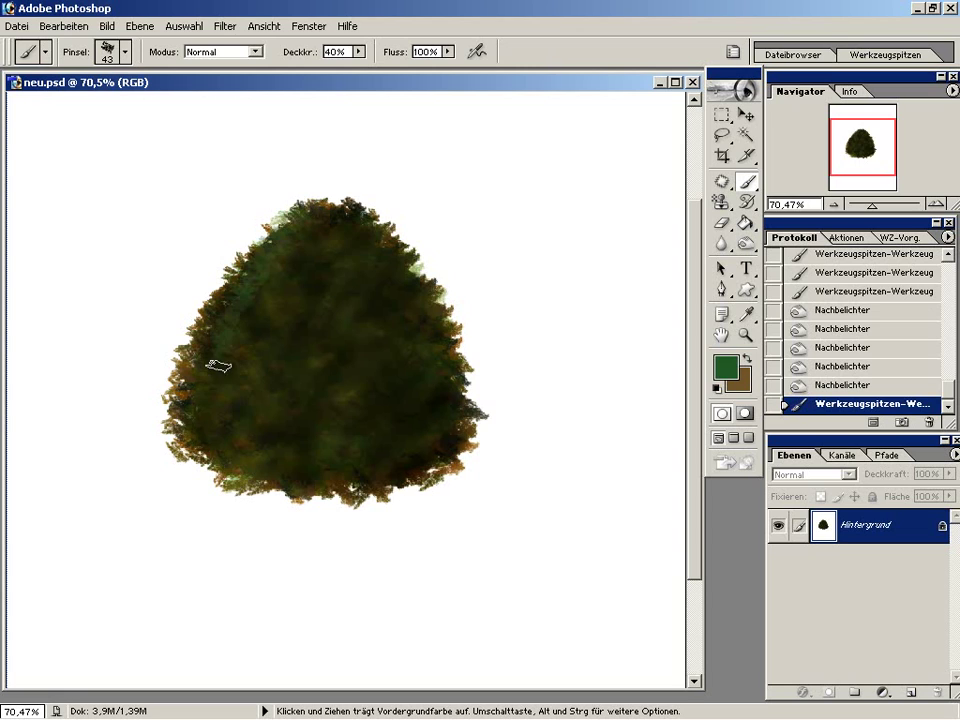
left_click_drag(197, 367, 408, 256)
- Undo both green strokes and increase brush spacing (Malabstand) to about 71%
left_click(825, 384)
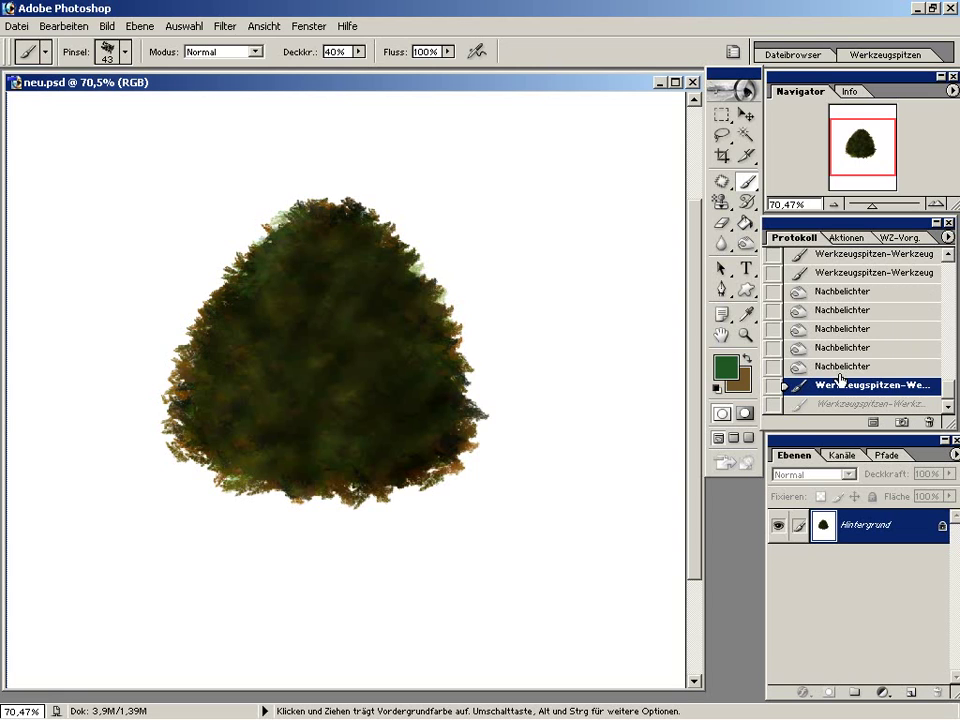
left_click(770, 367)
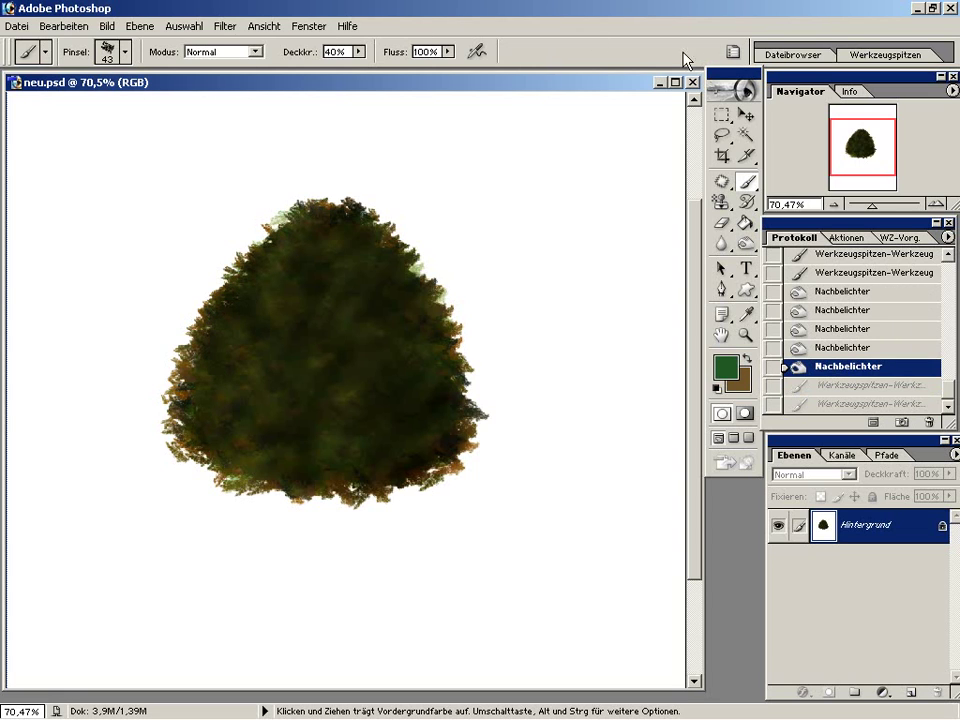
left_click(733, 51)
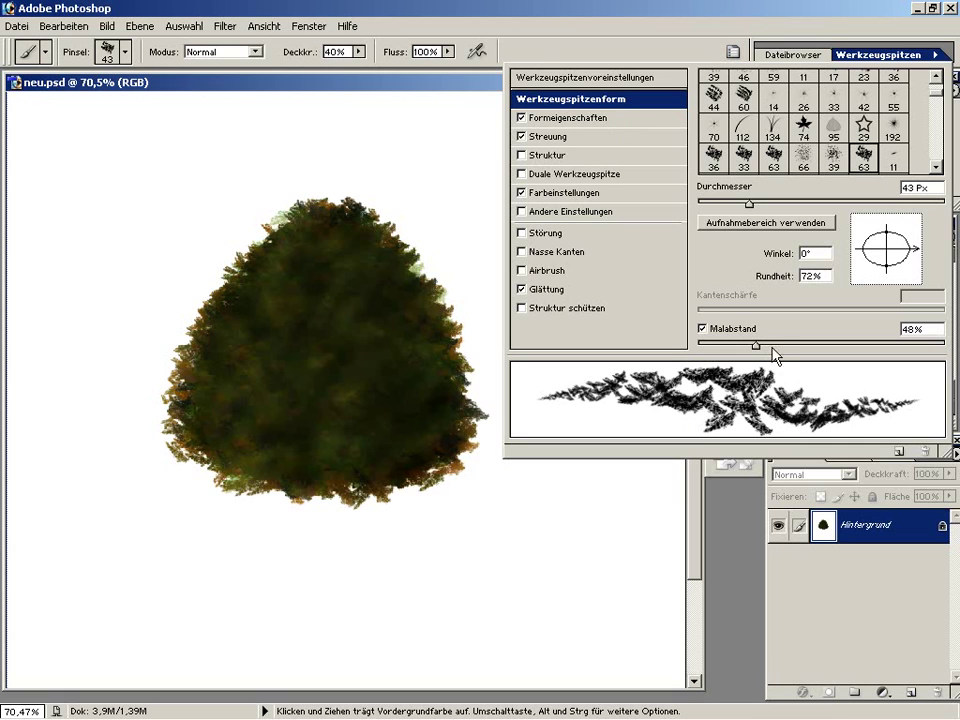
left_click_drag(773, 349, 787, 341)
left_click(574, 34)
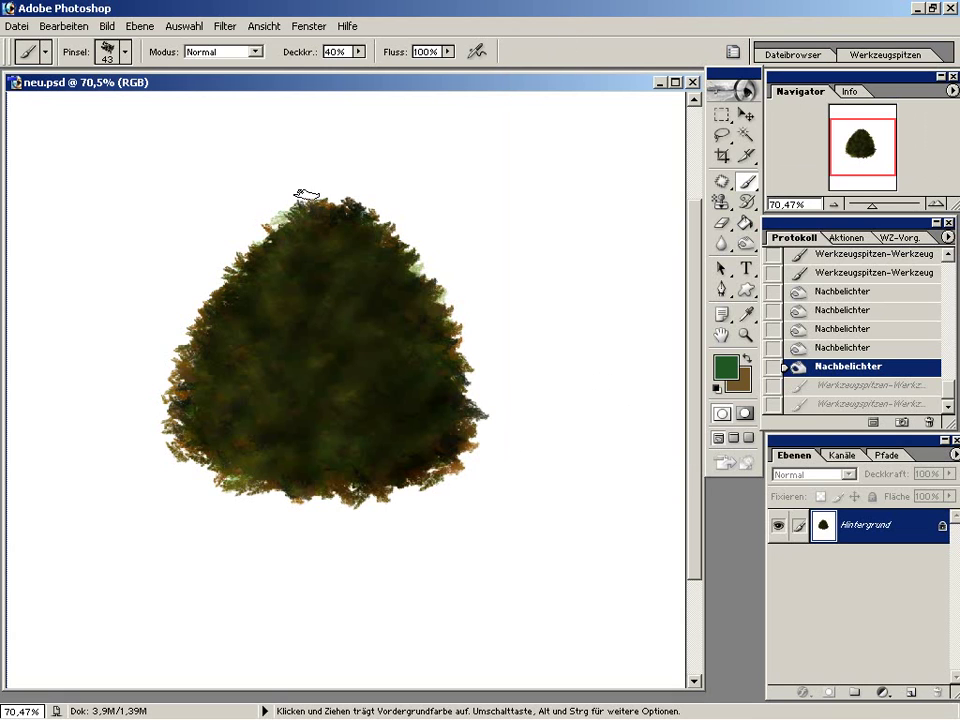
- After undoing a test leaf stroke, paint one faint stroke across the bush at 22% opacity
left_click(248, 445)
left_click(822, 388)
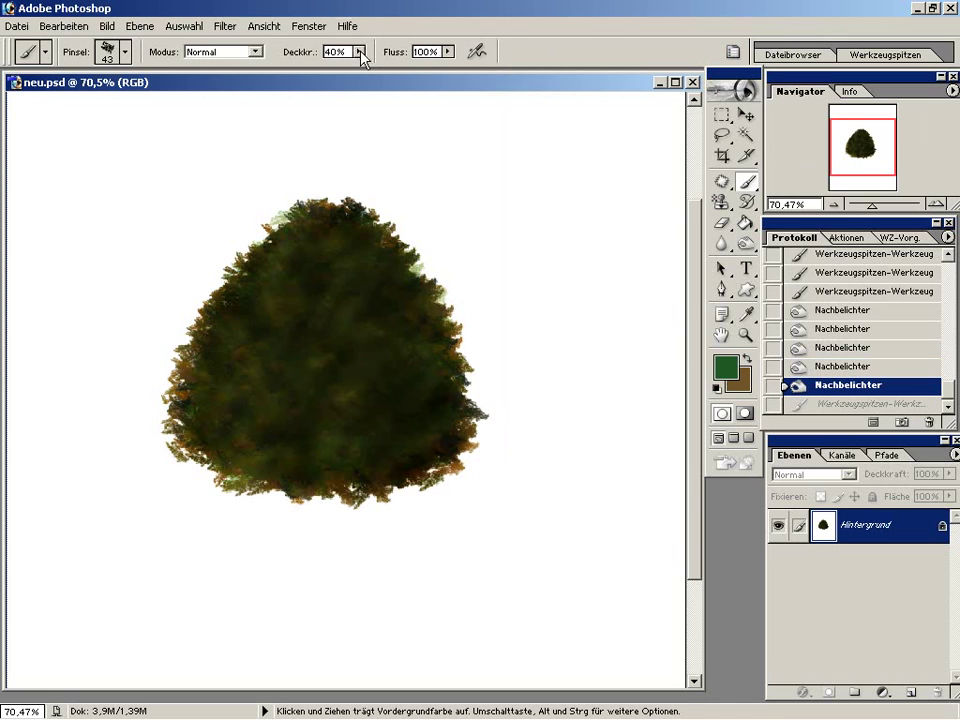
left_click_drag(361, 58, 350, 68)
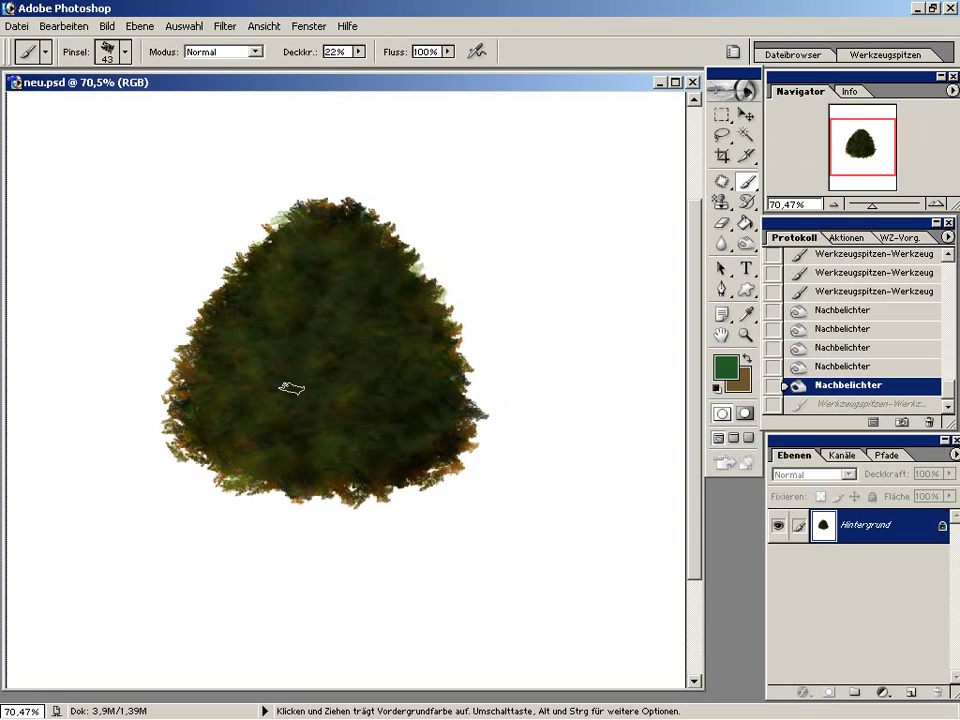
left_click_drag(291, 388, 345, 432)
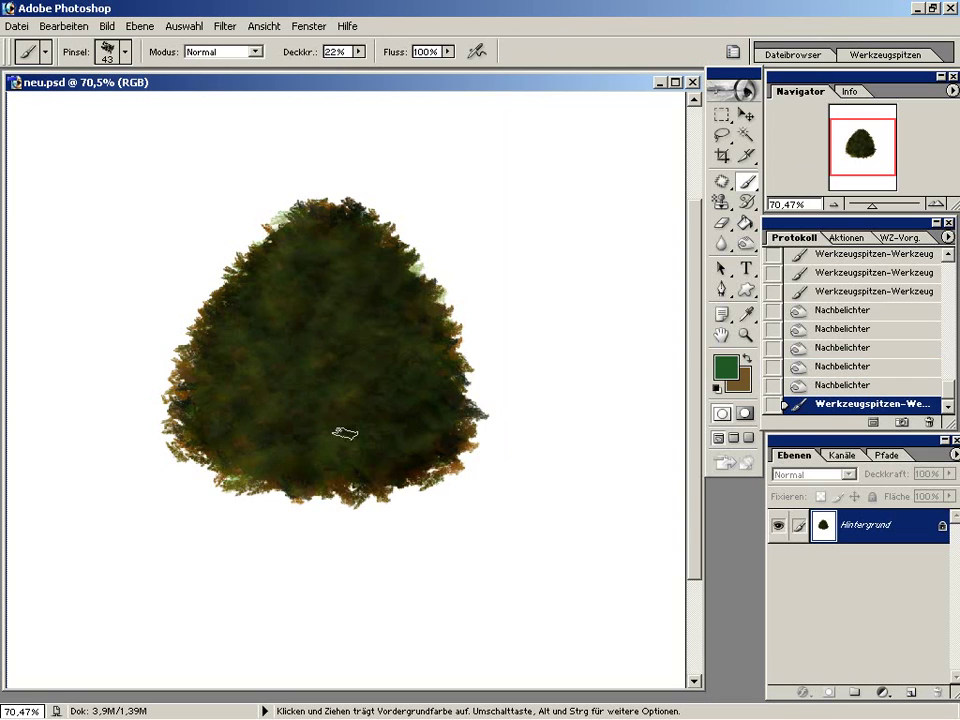
- Pick a darker orange-brown and paint three faint strokes over the bush
left_click(729, 371)
left_click_drag(523, 452, 522, 466)
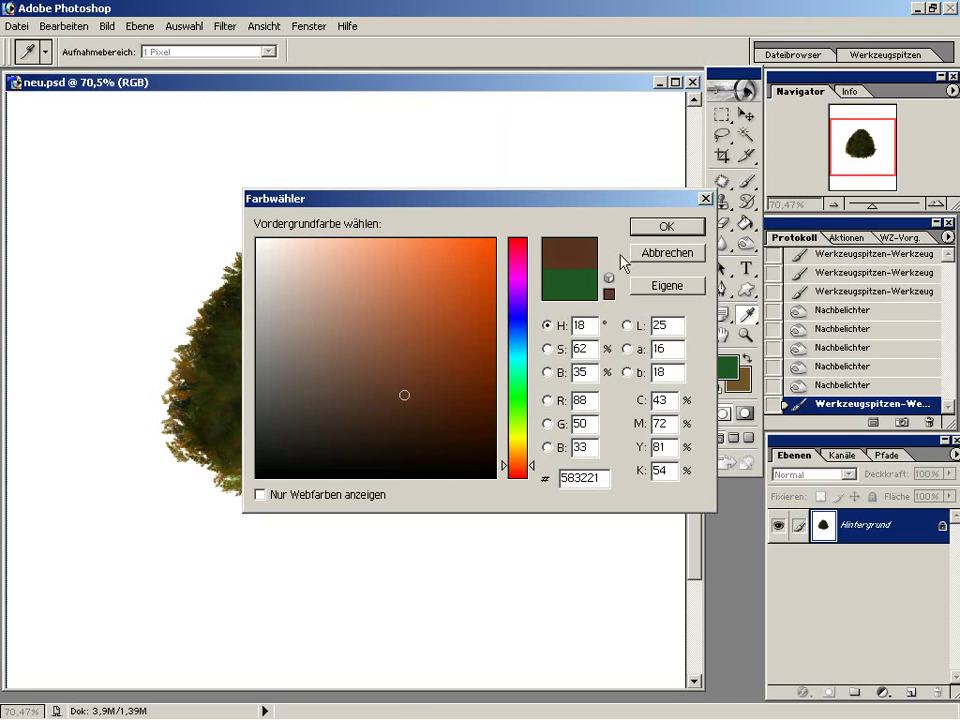
left_click(424, 430)
left_click(666, 226)
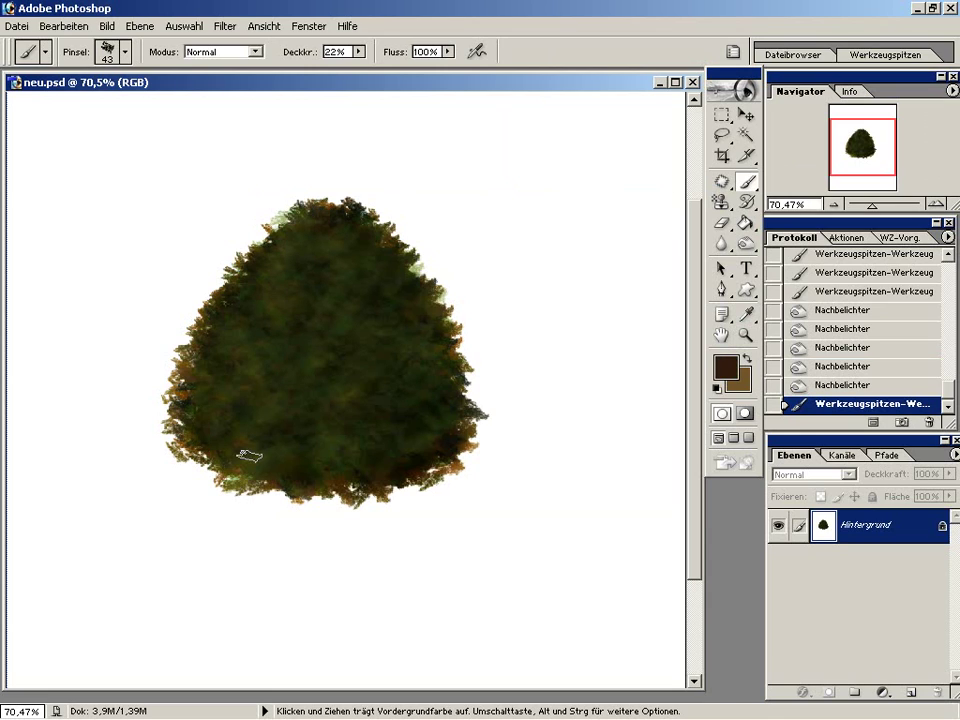
left_click_drag(377, 251, 370, 471)
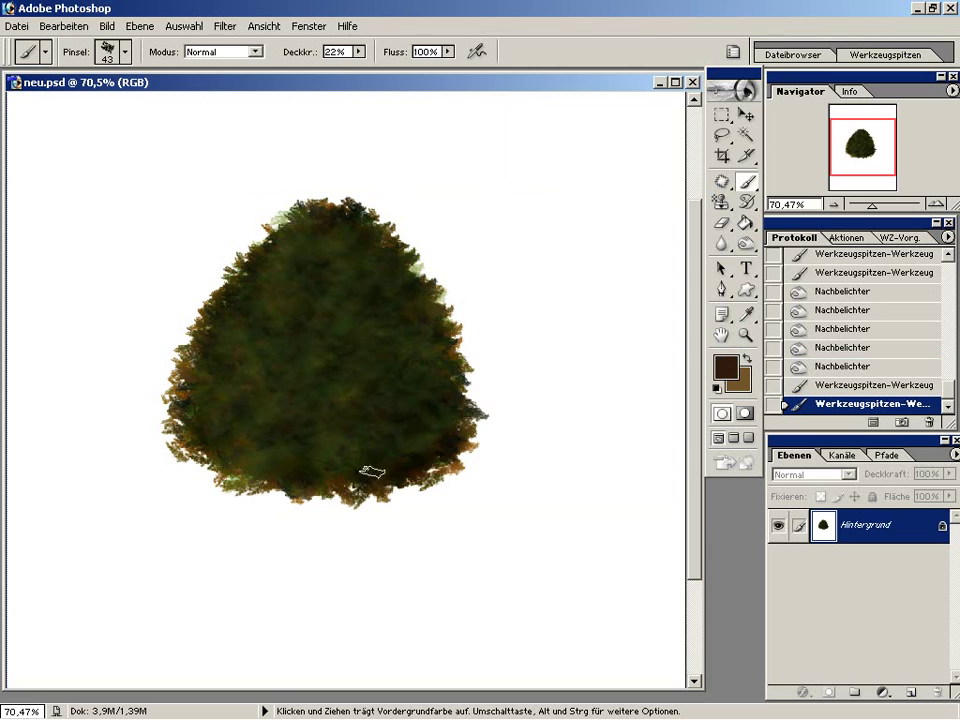
left_click_drag(450, 395, 400, 257)
left_click_drag(416, 448, 590, 408)
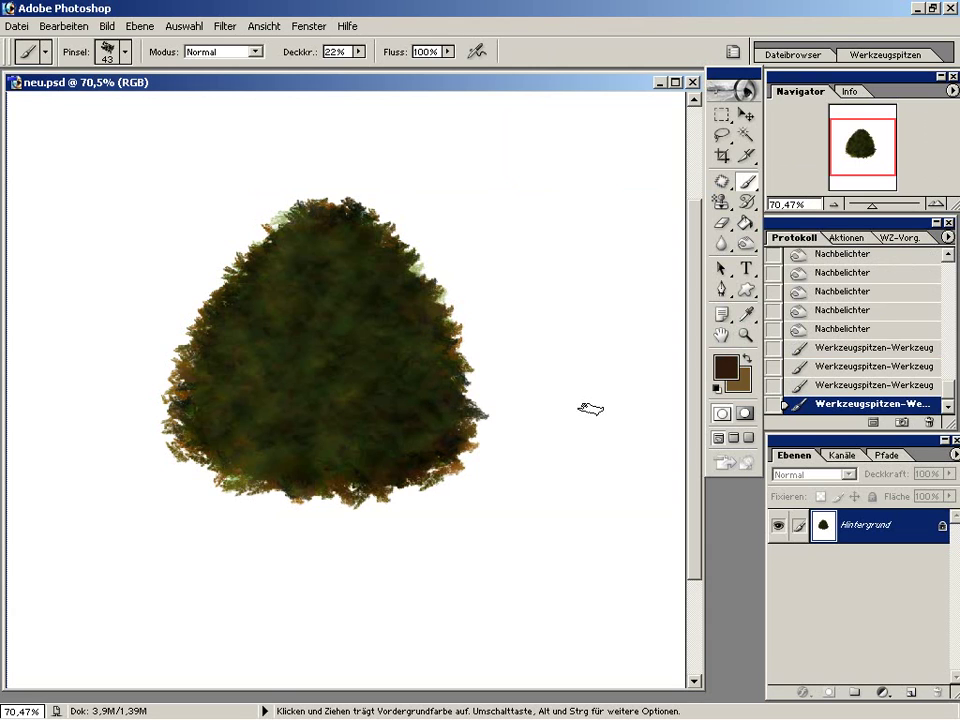
- Swap colours, choose dark green 113C0B, and paint three faint green strokes on the bush
left_click(747, 370)
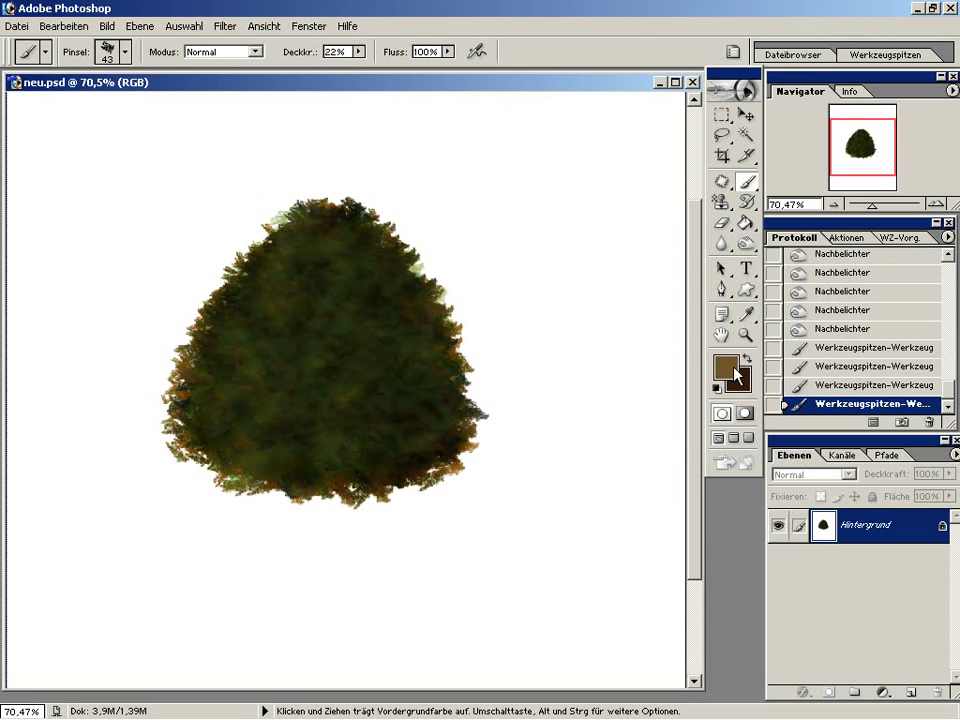
left_click(451, 421)
left_click(523, 403)
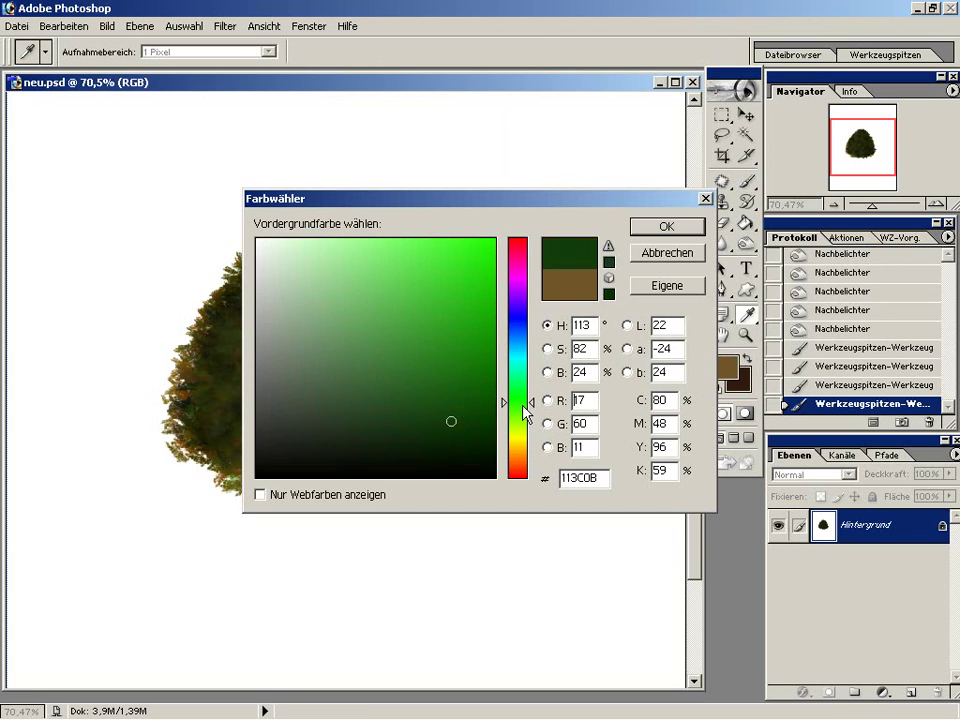
left_click(405, 441)
left_click(655, 228)
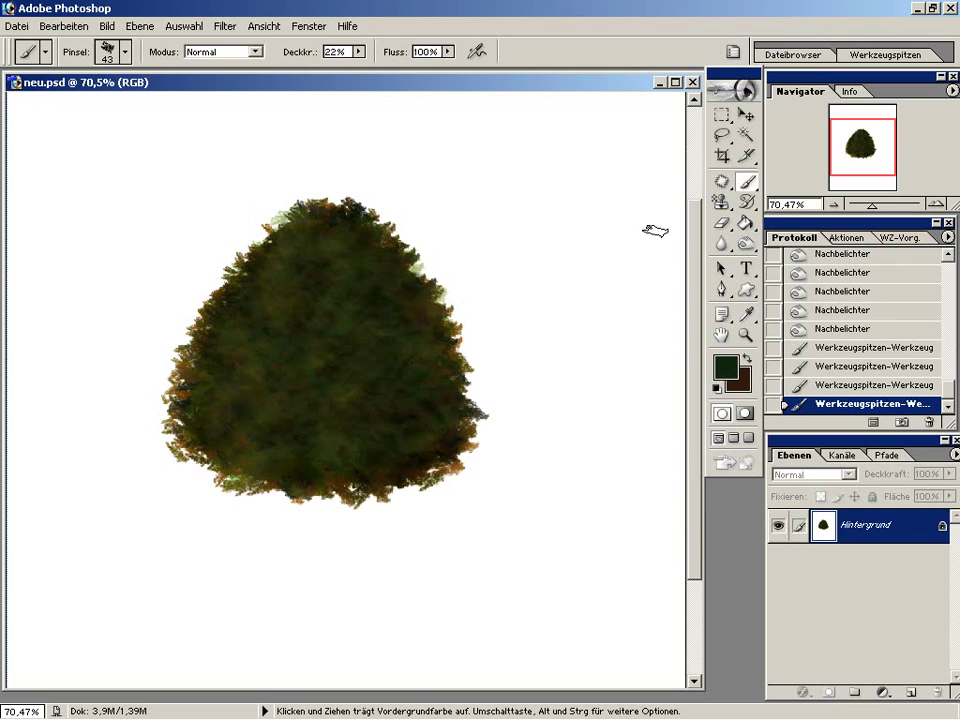
left_click_drag(368, 428, 332, 254)
mouse_move(320, 498)
left_mouse_down()
mouse_move(356, 326)
mouse_move(349, 418)
mouse_move(302, 437)
left_mouse_up()
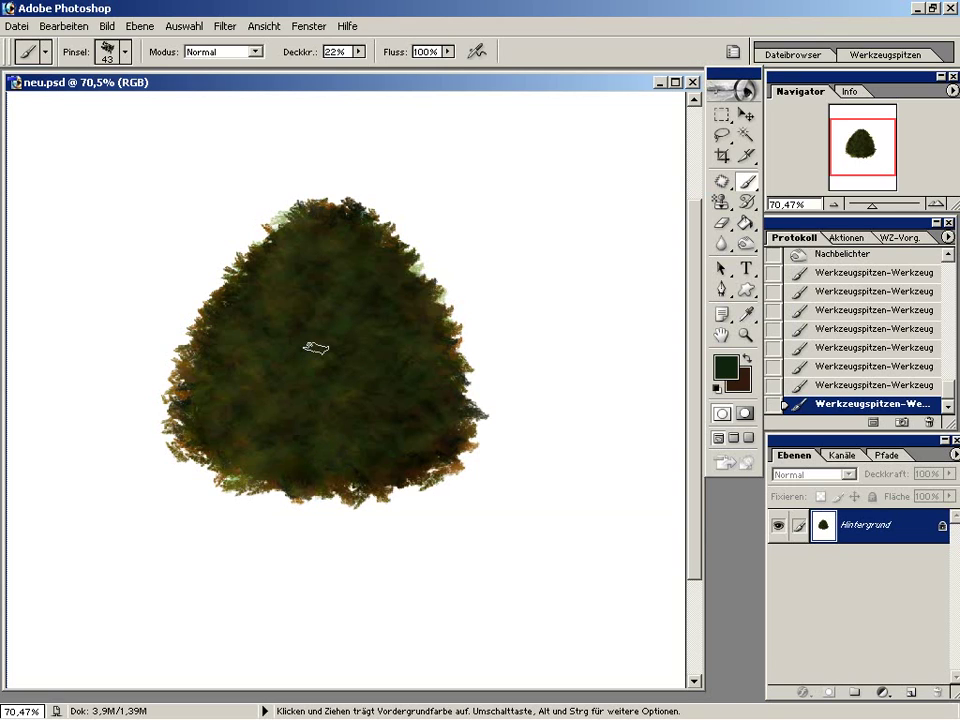
left_click_drag(316, 348, 316, 245)
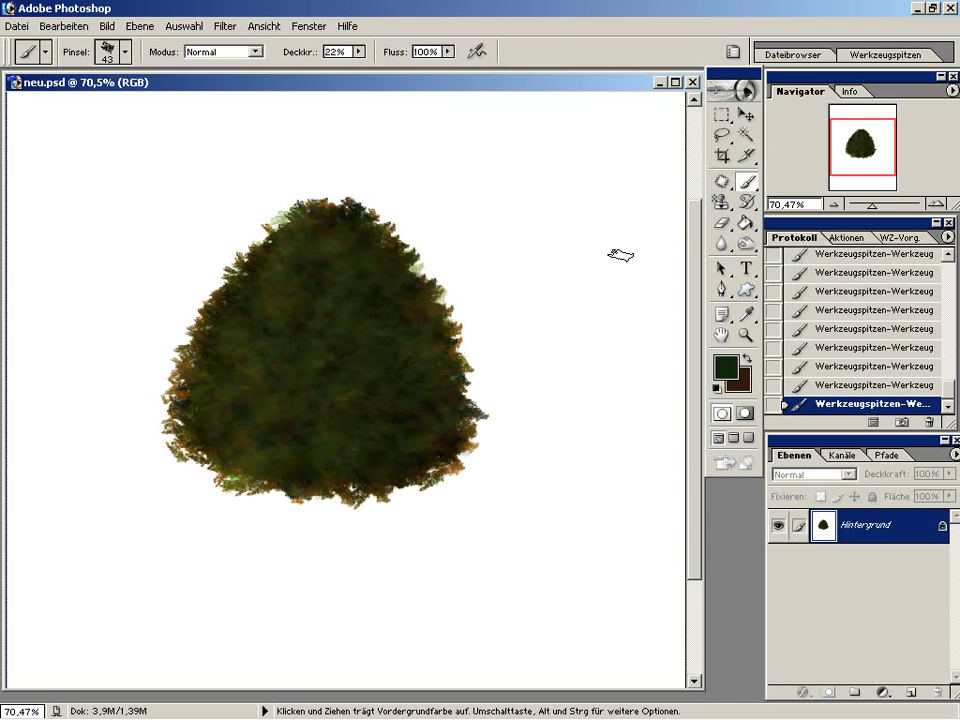
left_click(746, 268)
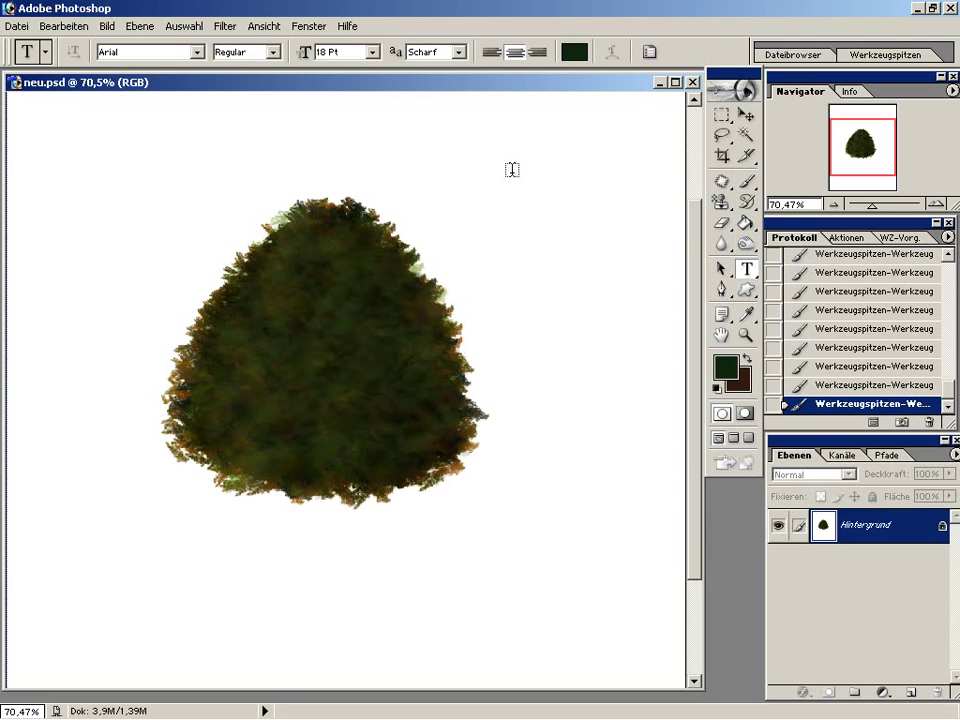
left_click(482, 190)
type("sieht")
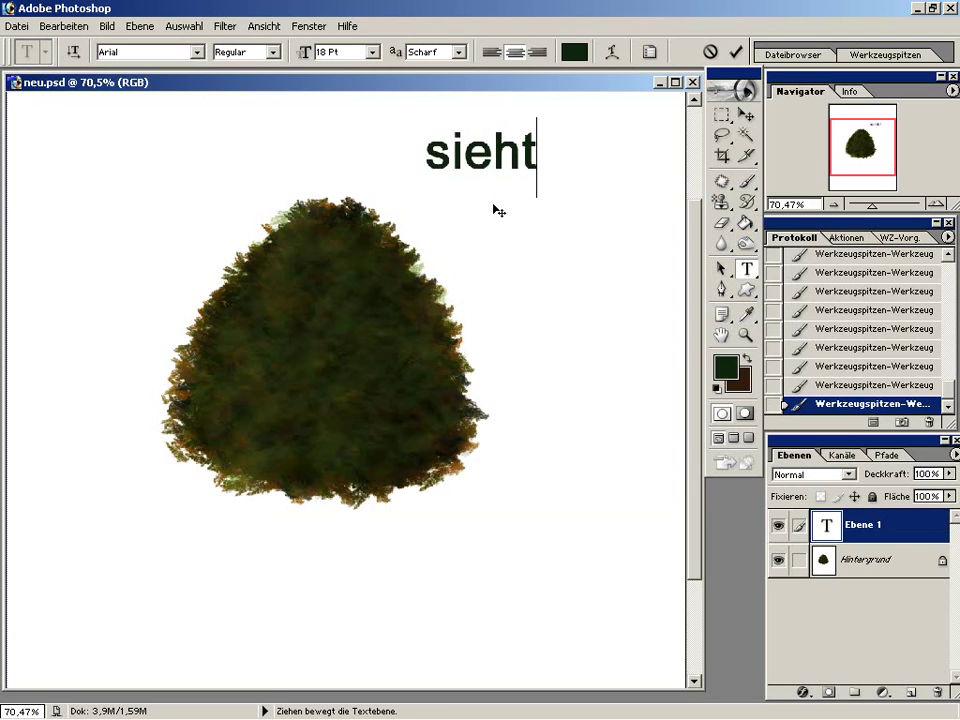
type(" schon")
key("Return")
type("gut aus  ")
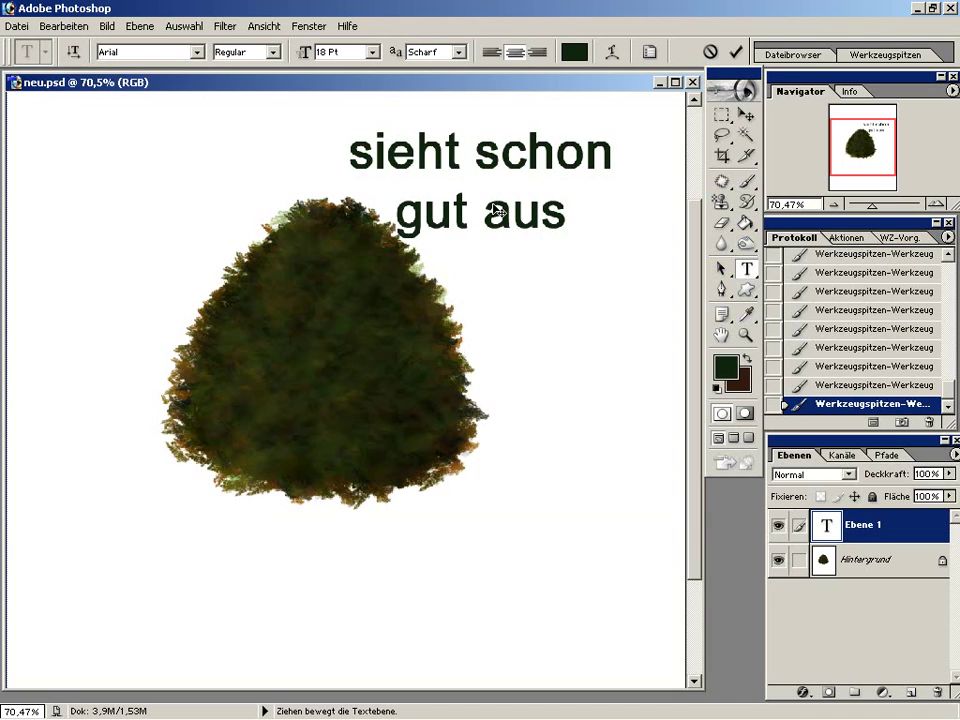
type("fehlt nur")
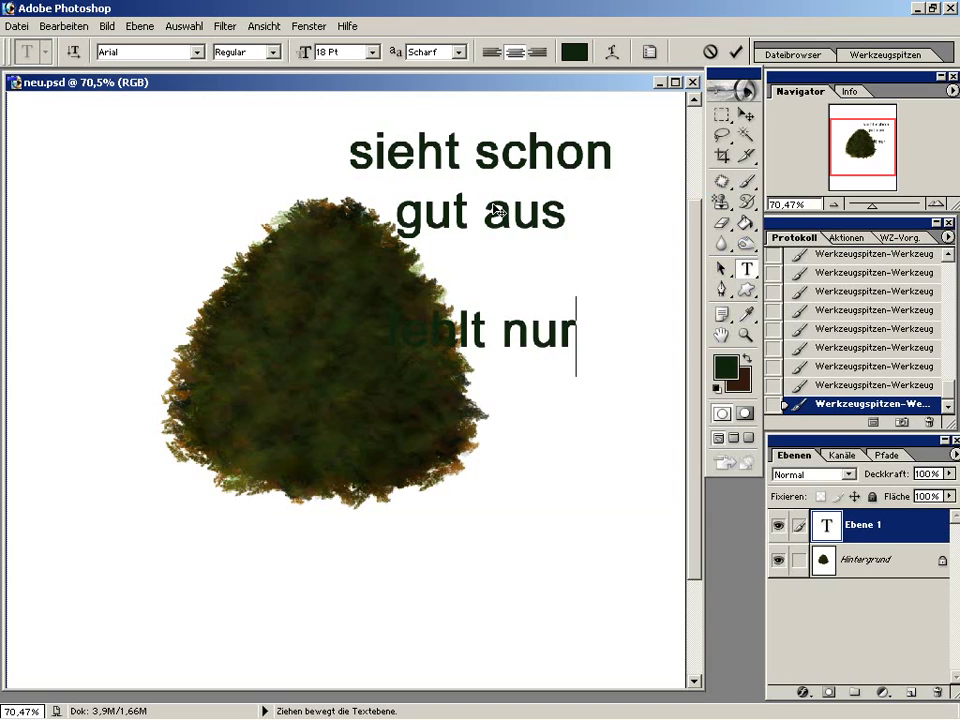
left_click_drag(655, 416, 731, 411)
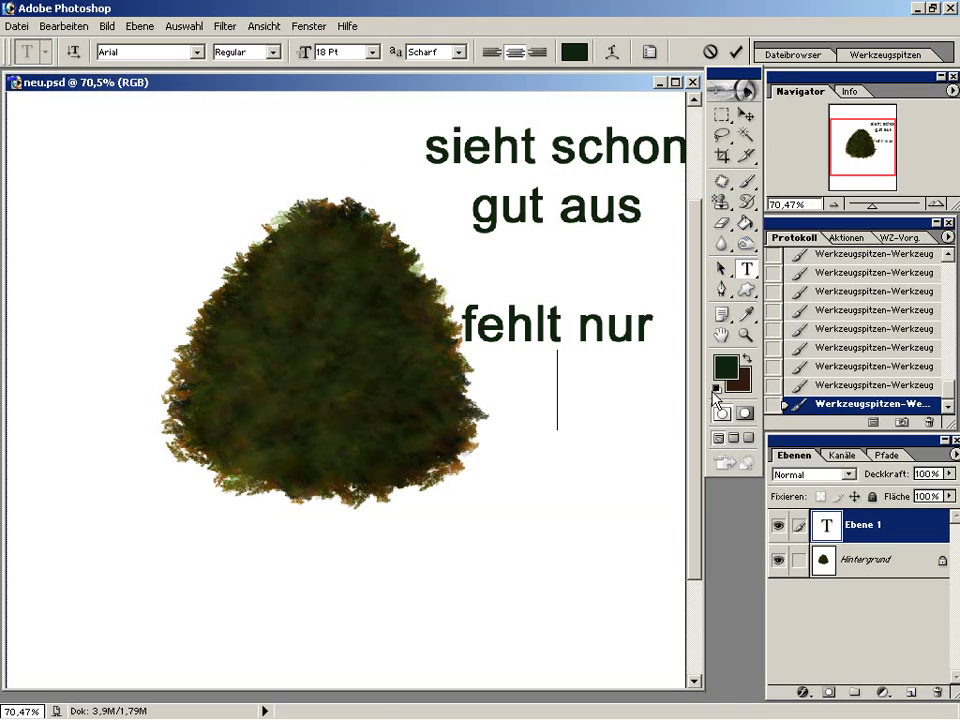
key("Return")
type("noch ")
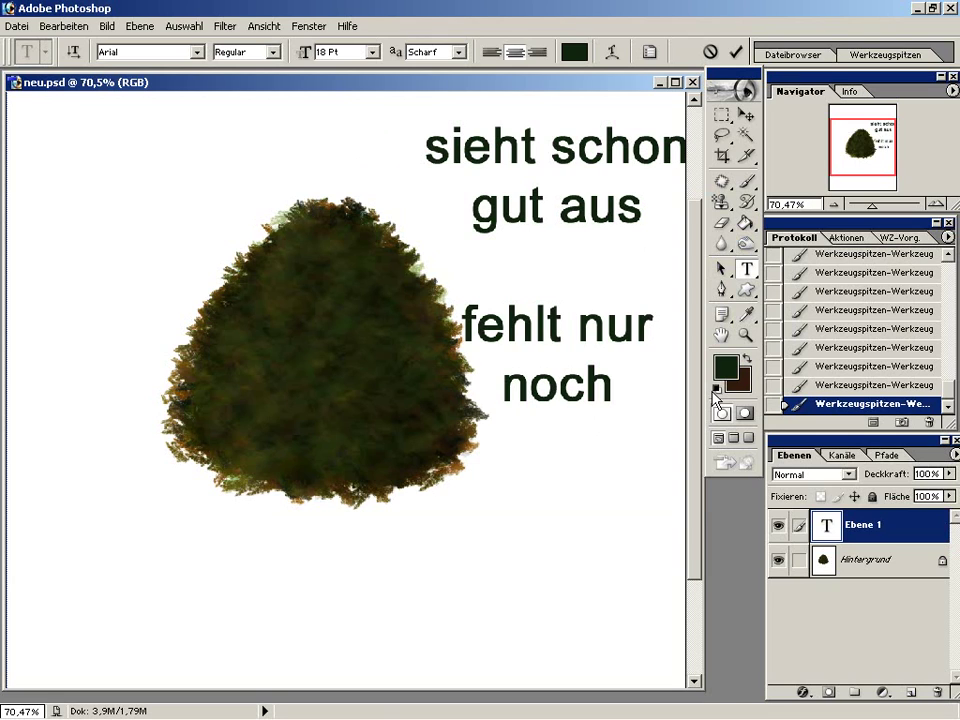
type("Licht")
type("und")
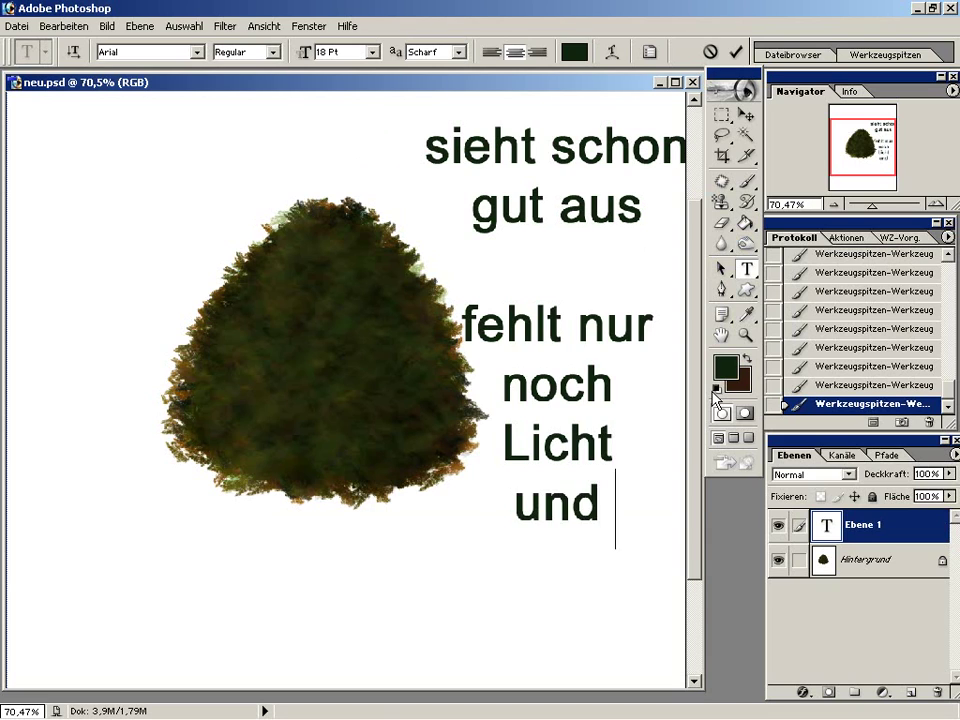
type(" ein")
key("Return")
type("paar")
key("Return")
type("Highlight")
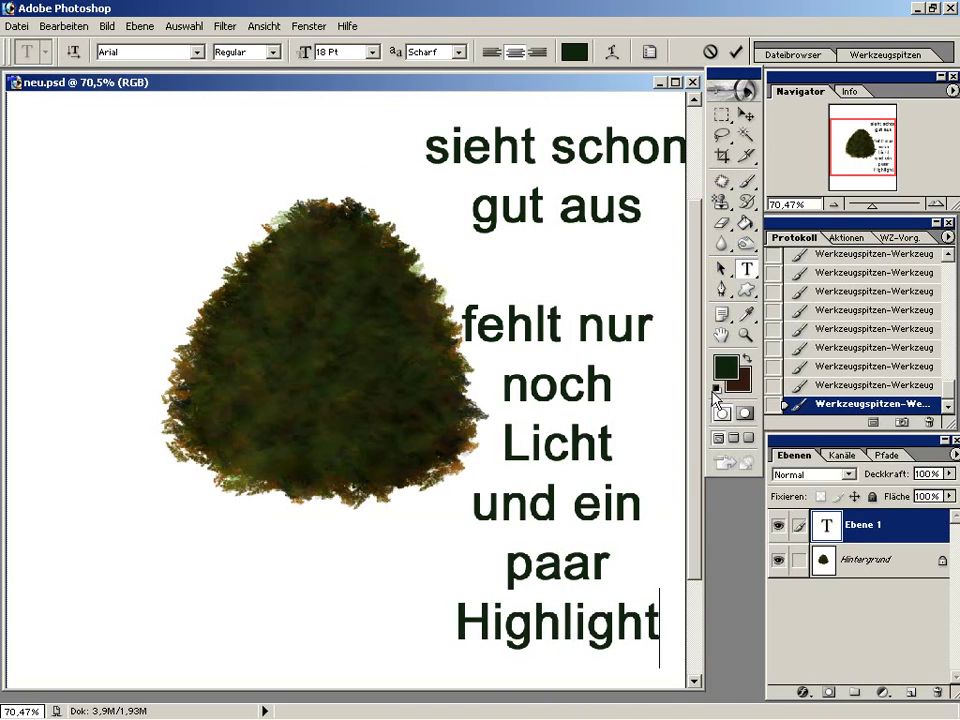
type("s")
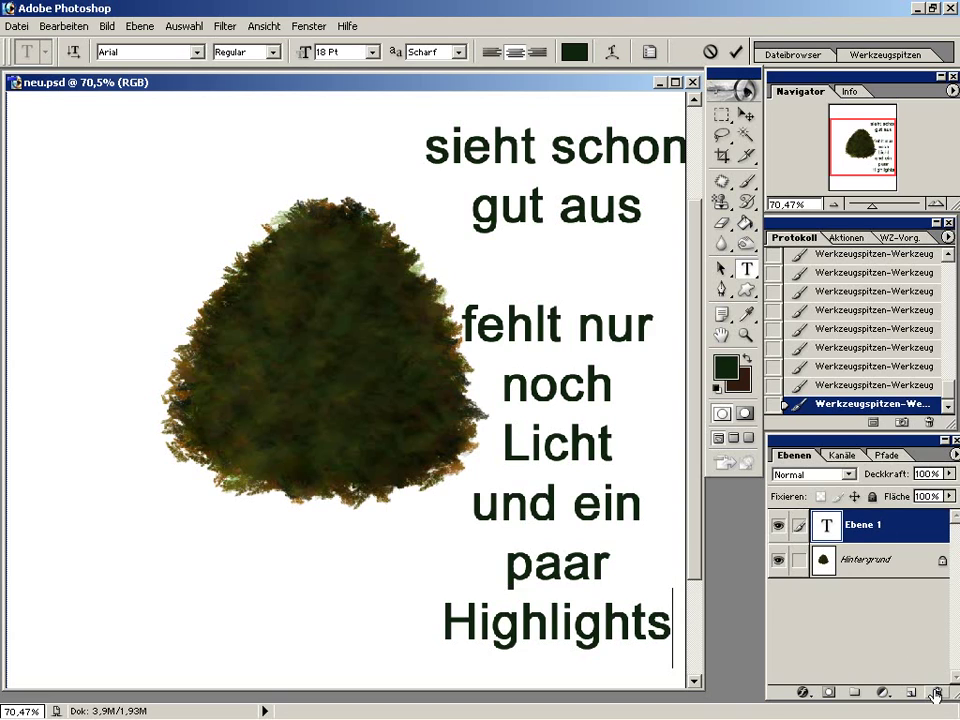
key("ctrl+Return")
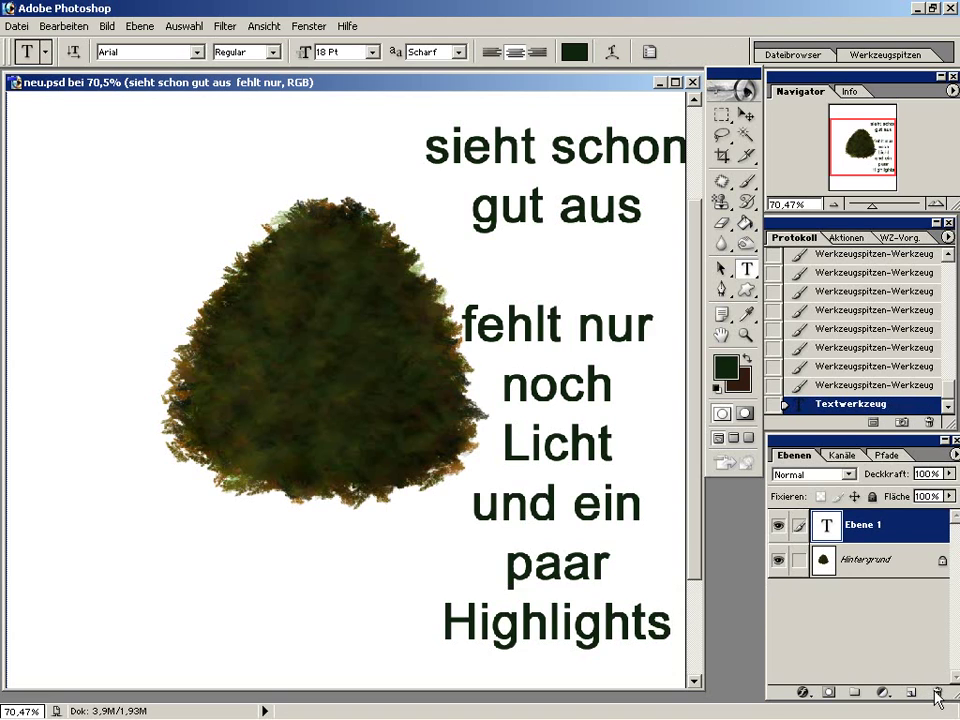
left_click(937, 691)
left_click(468, 287)
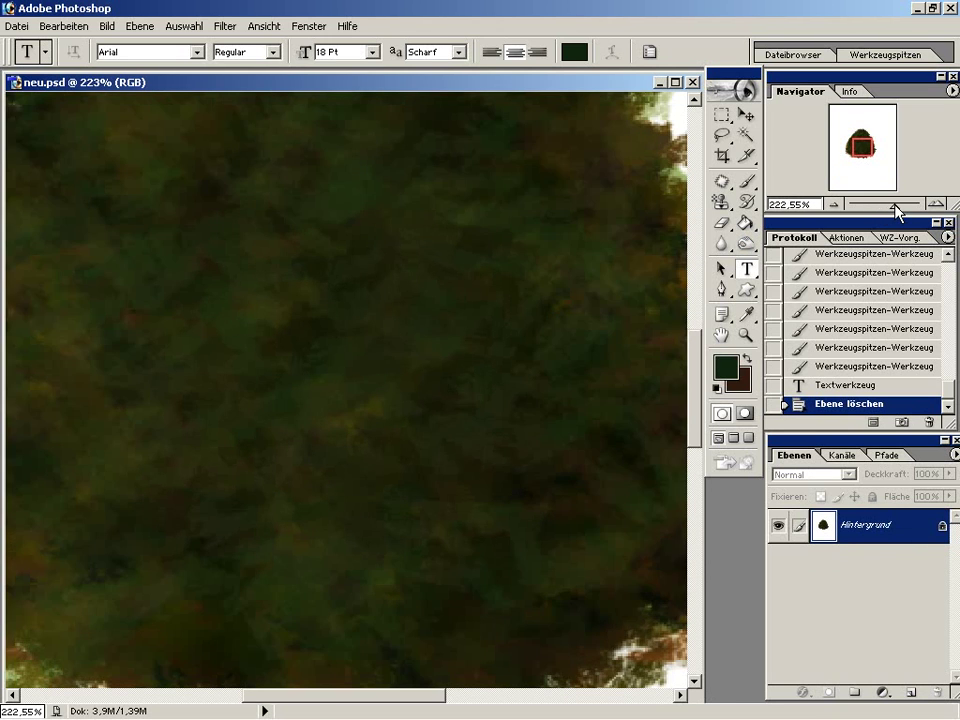
- Zoom in on the bush and set the foreground colour to green 6FBF64
left_click_drag(879, 207, 890, 205)
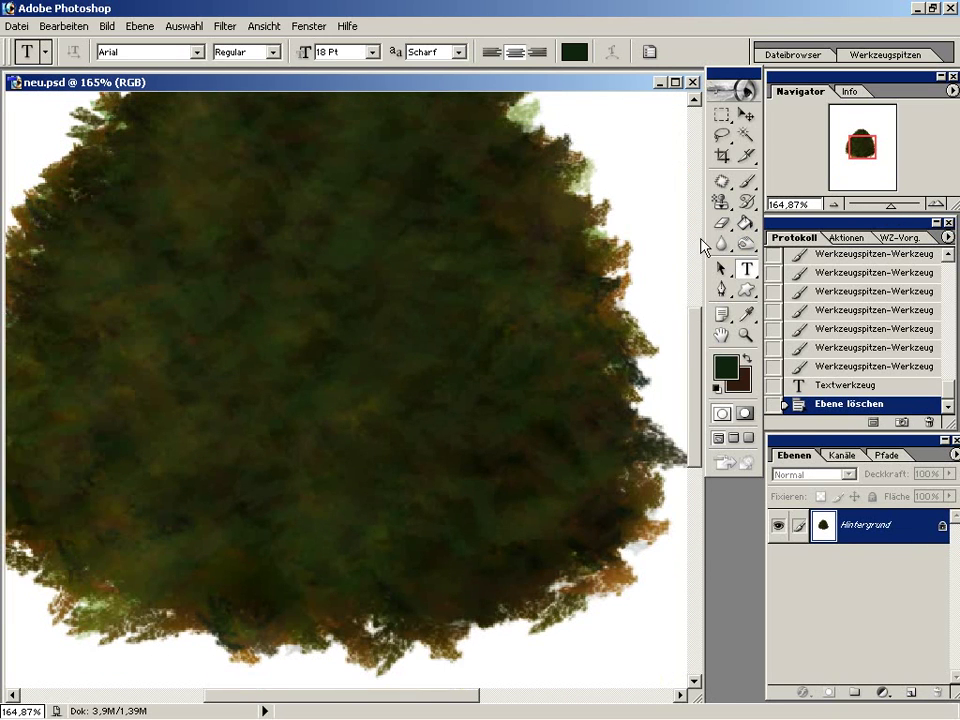
left_click(721, 362)
left_click(290, 251)
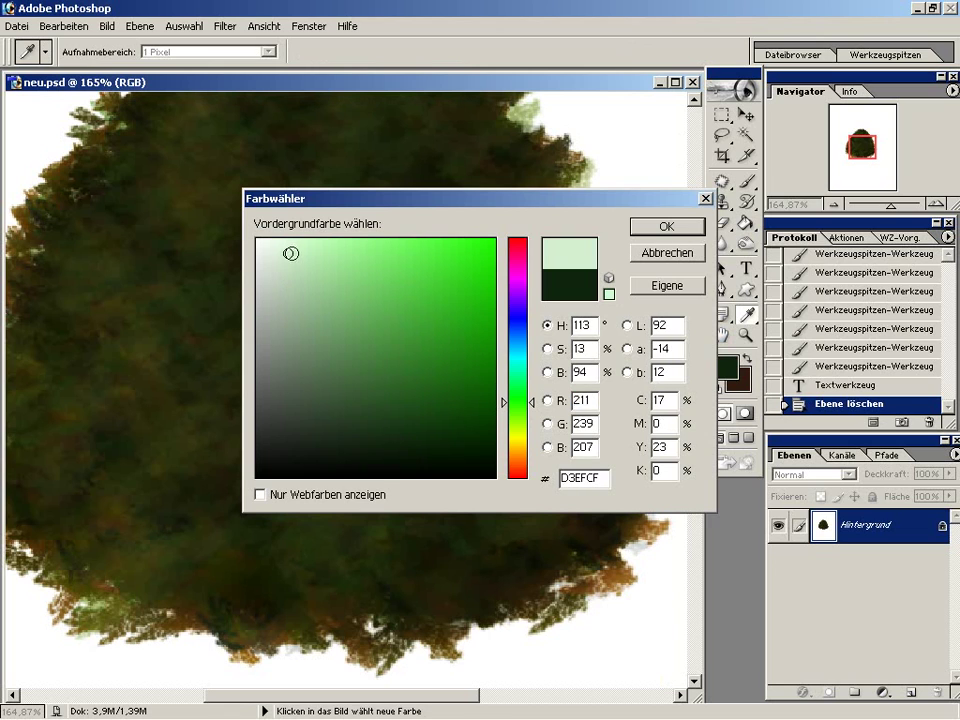
left_click_drag(309, 267, 370, 298)
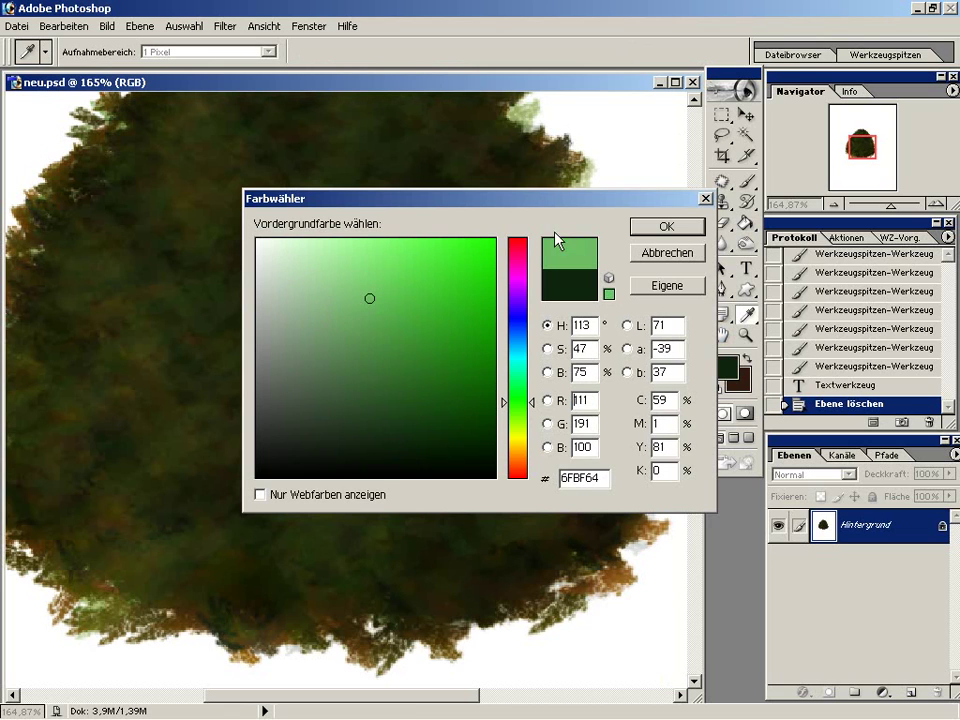
left_click(650, 229)
- Swap colours, set medium brown 884E34, and ready the Brush at 13 px
left_click(746, 358)
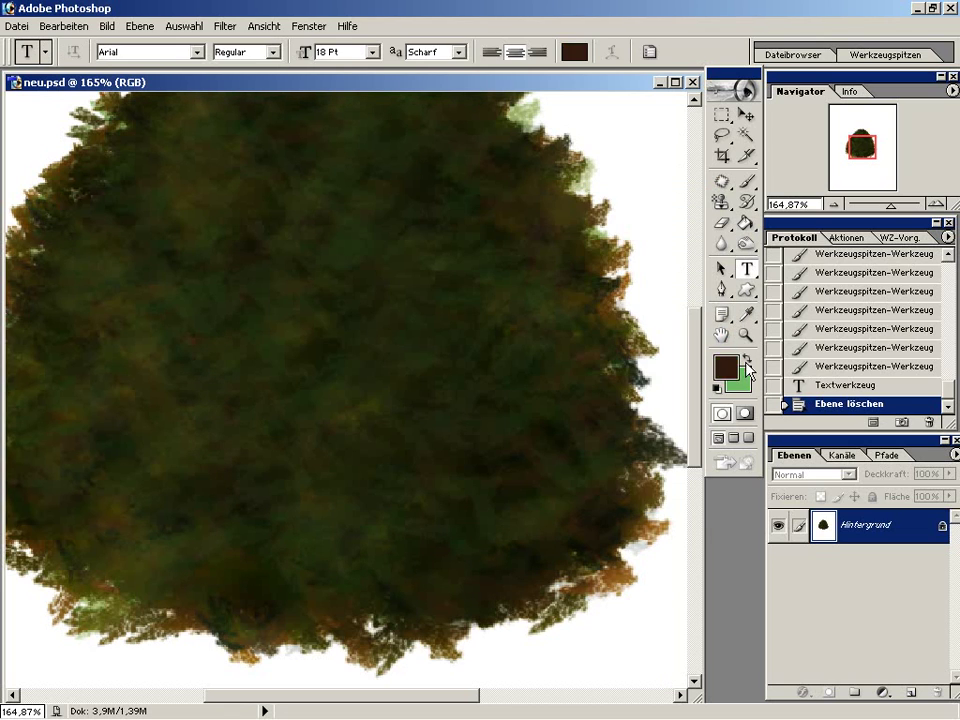
left_click_drag(405, 350, 403, 347)
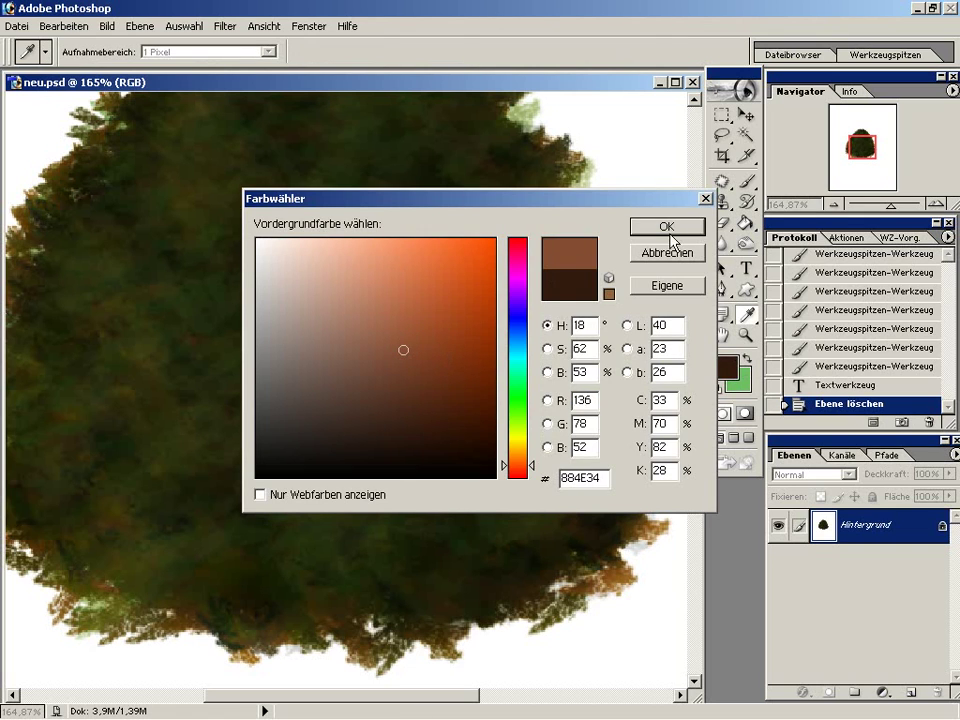
left_click(671, 236)
key("t")
left_click(746, 181)
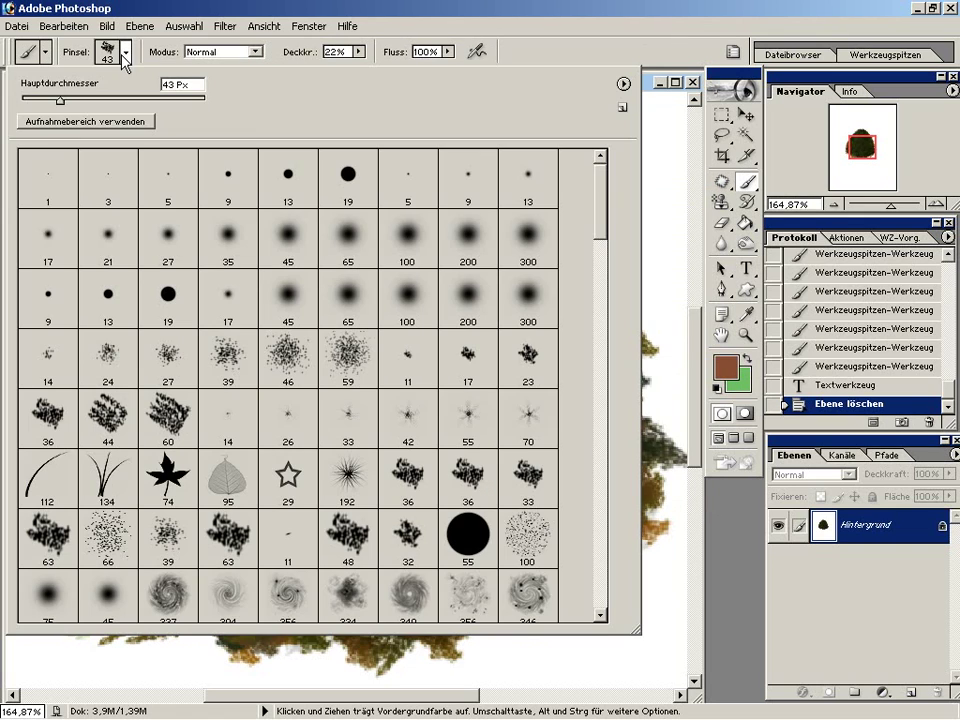
left_click(110, 53)
left_click_drag(60, 97, 33, 97)
- Paint faint 13 px brown highlight strokes at 22% opacity across the bush's centre and right side
key("Return")
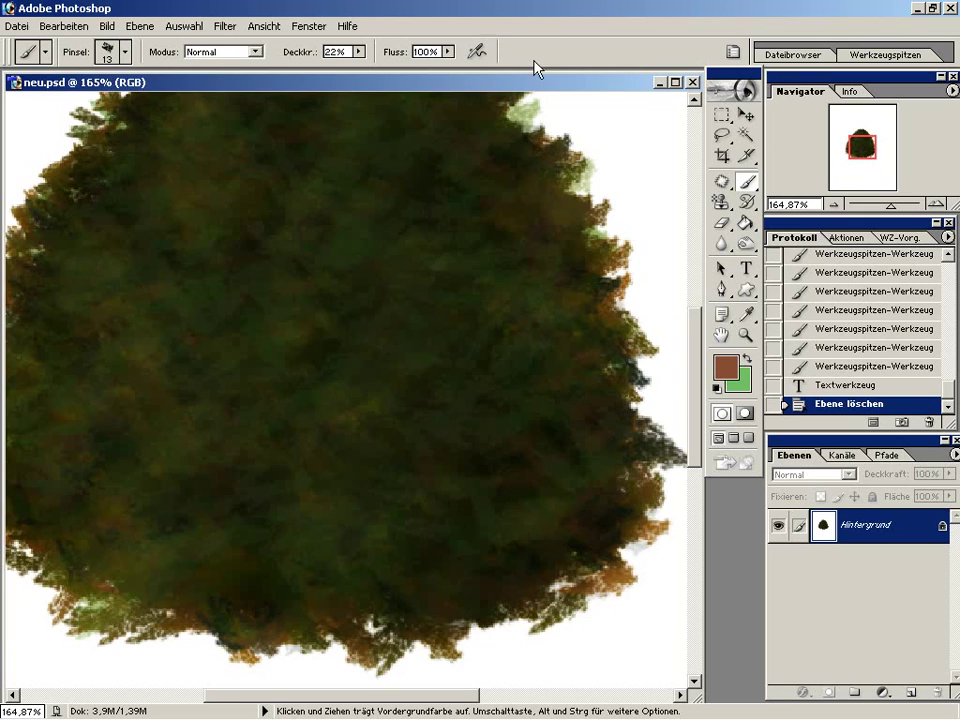
left_click_drag(234, 265, 280, 275)
left_click_drag(290, 285, 305, 296)
mouse_move(312, 303)
left_mouse_down()
mouse_move(326, 313)
mouse_move(385, 313)
mouse_move(414, 301)
mouse_move(468, 339)
left_mouse_up()
left_click_drag(344, 254, 376, 251)
left_click_drag(500, 310, 549, 286)
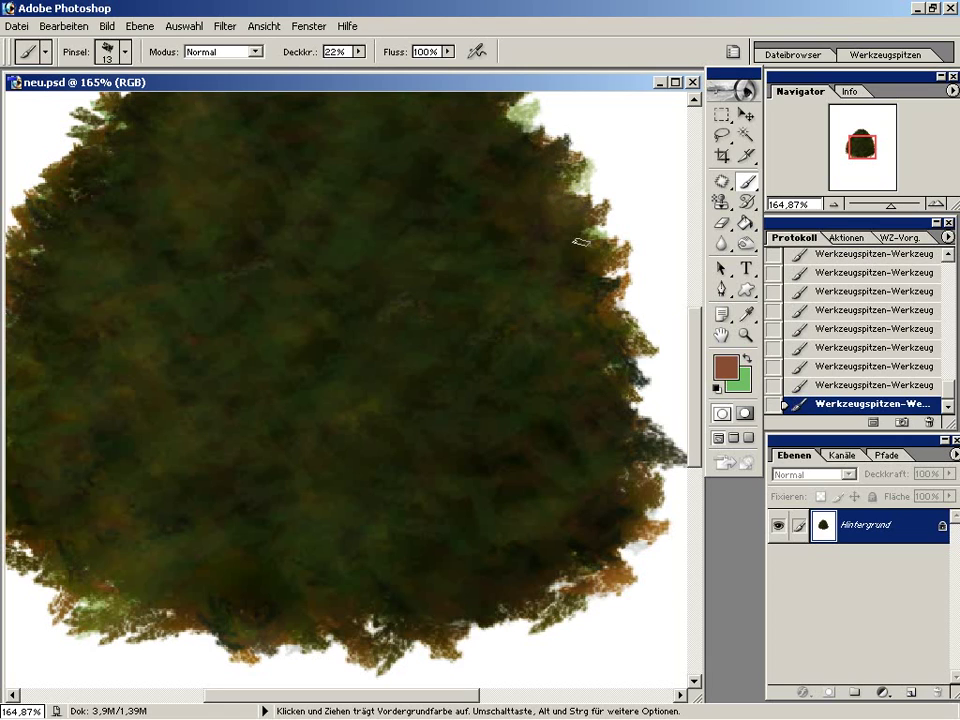
left_click_drag(501, 347, 527, 339)
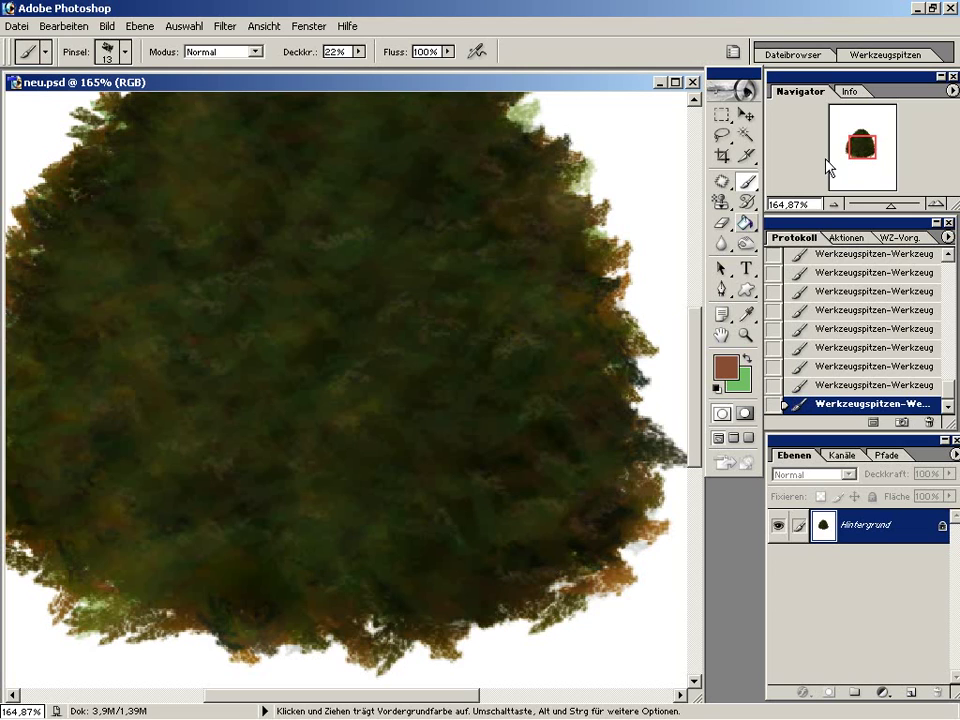
- Pan to the bush's left side, then zoom out from 165% to about 74%
scroll(620, 112, "up", 5)
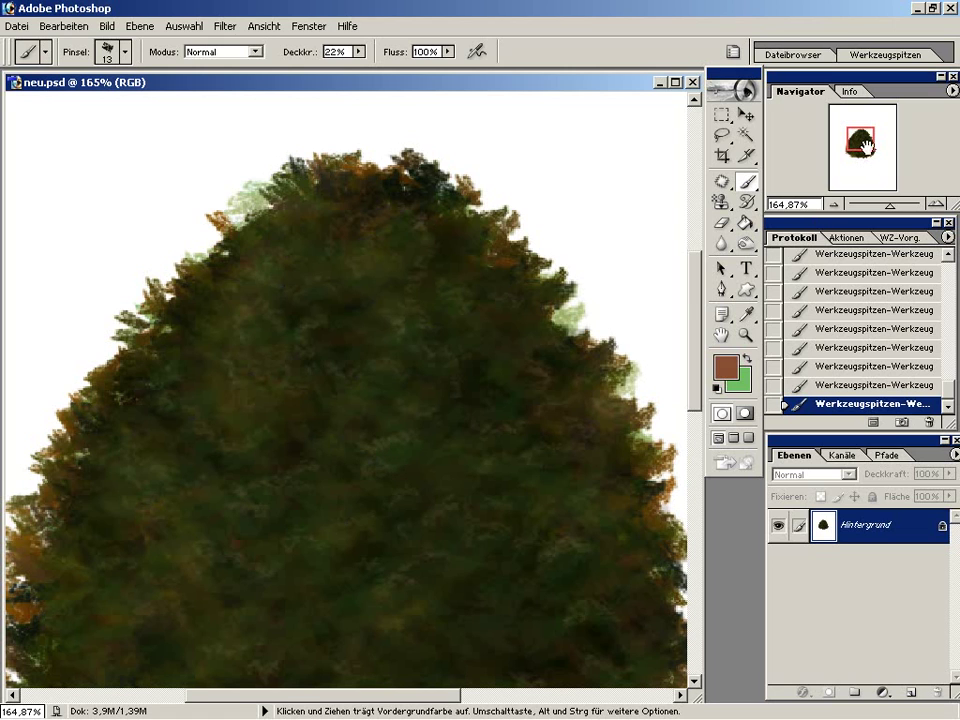
left_click_drag(864, 180, 820, 182)
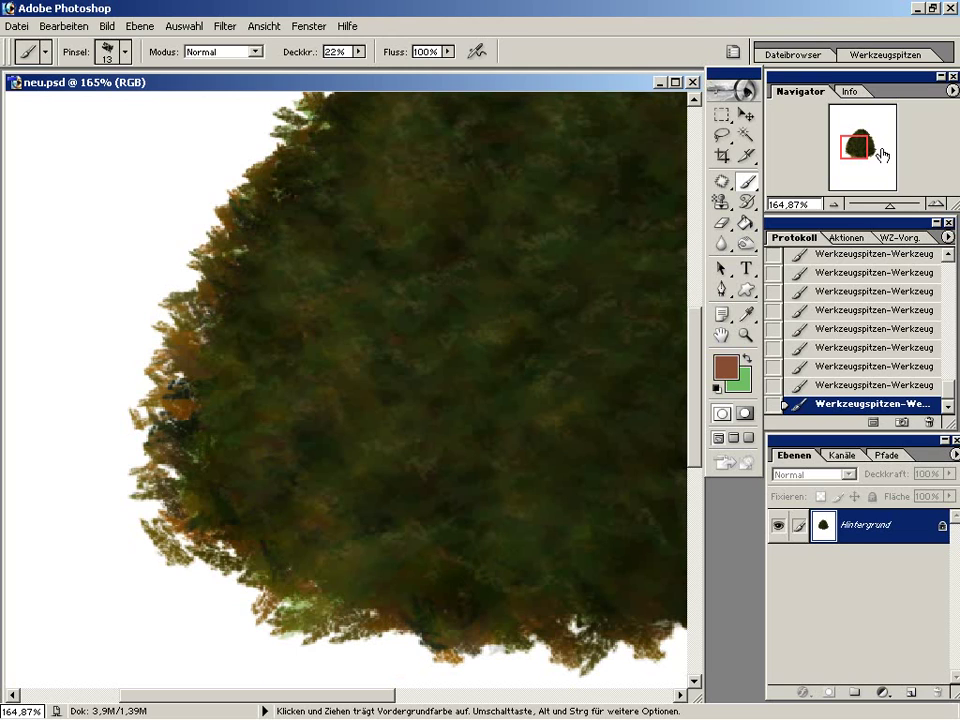
left_click_drag(888, 204, 873, 204)
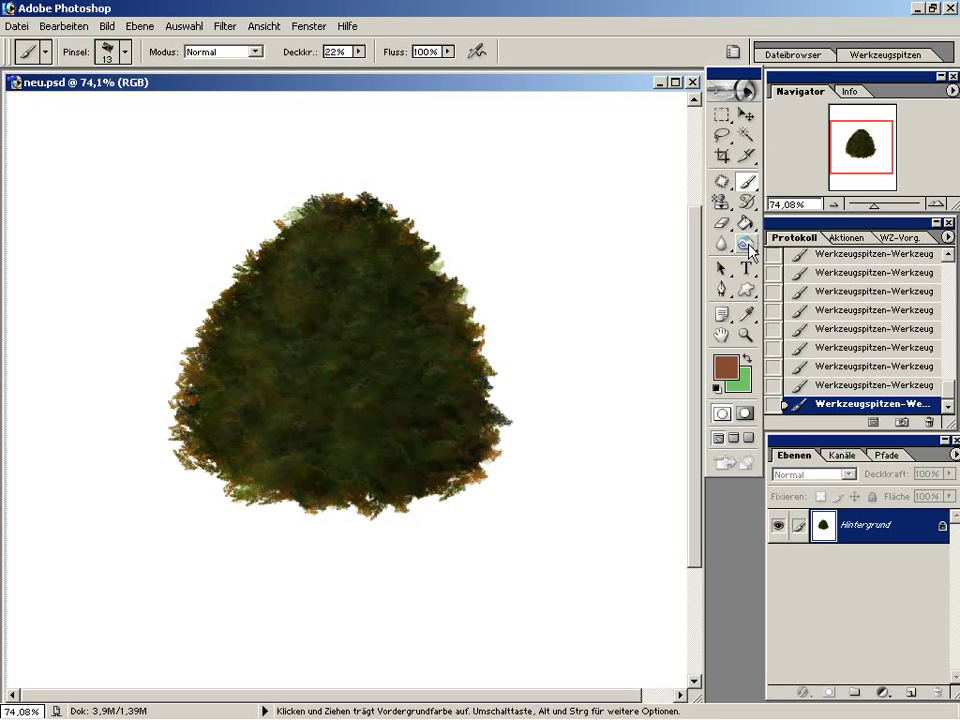
- Dodge the bush's foliage with a 58 px brush, Midtones range, 6% exposure
left_click_drag(750, 250, 792, 242)
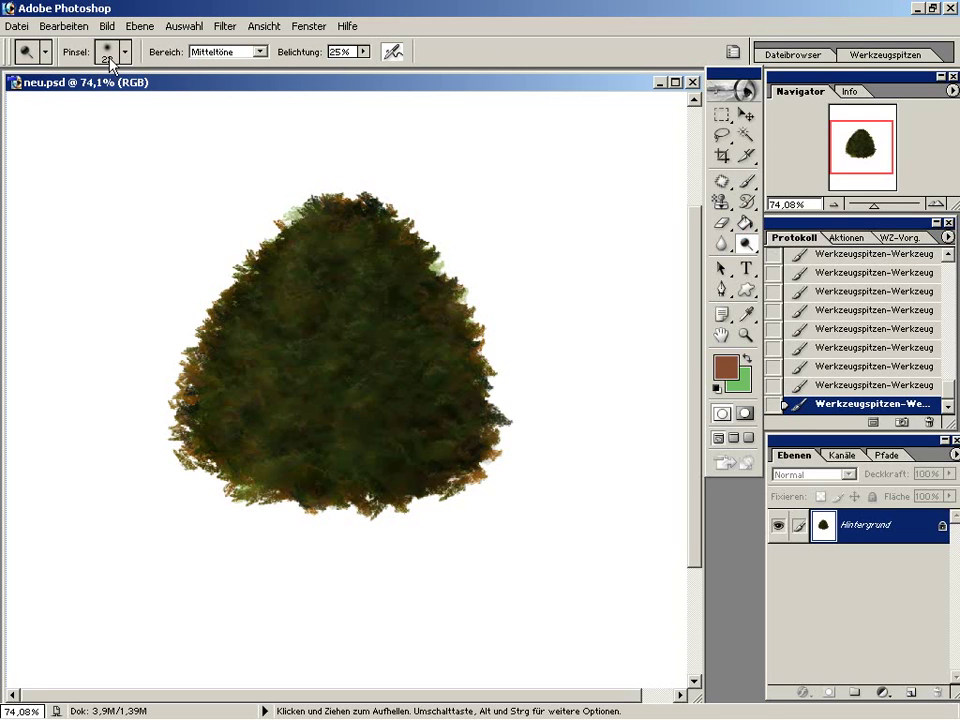
left_click(107, 52)
left_click_drag(86, 92, 79, 94)
key("Return")
left_click(364, 53)
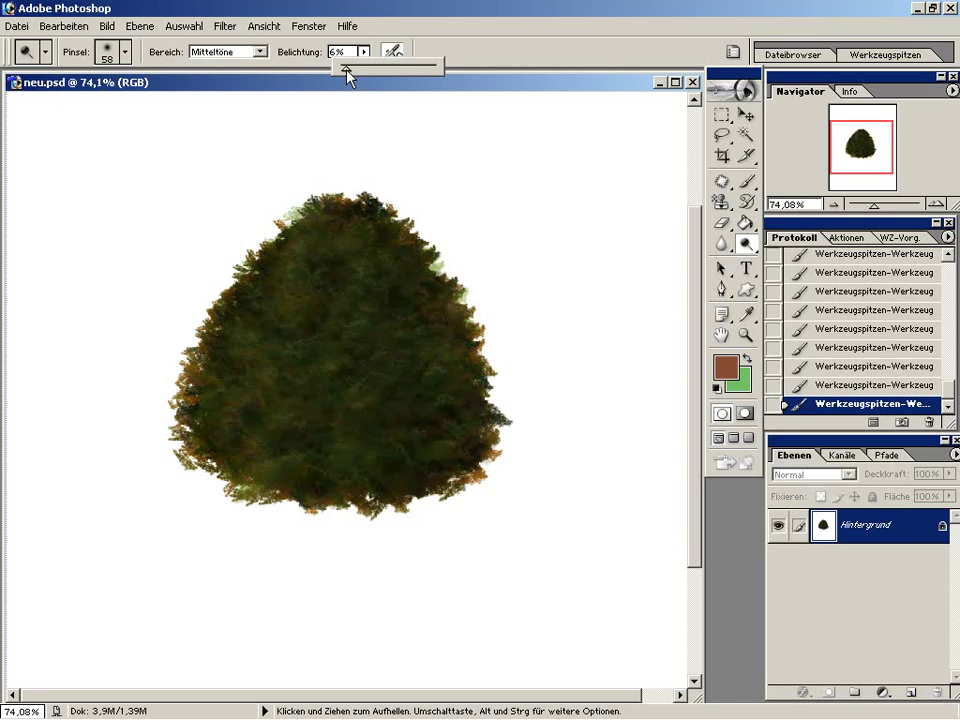
mouse_move(317, 208)
left_mouse_down()
mouse_move(325, 242)
mouse_move(304, 264)
mouse_move(321, 270)
mouse_move(257, 289)
mouse_move(222, 383)
mouse_move(296, 390)
mouse_move(332, 274)
mouse_move(351, 326)
mouse_move(338, 462)
mouse_move(325, 328)
left_mouse_up()
mouse_move(371, 221)
left_mouse_down()
mouse_move(371, 375)
mouse_move(424, 362)
mouse_move(356, 360)
mouse_move(242, 332)
mouse_move(297, 268)
mouse_move(214, 388)
mouse_move(422, 358)
left_mouse_up()
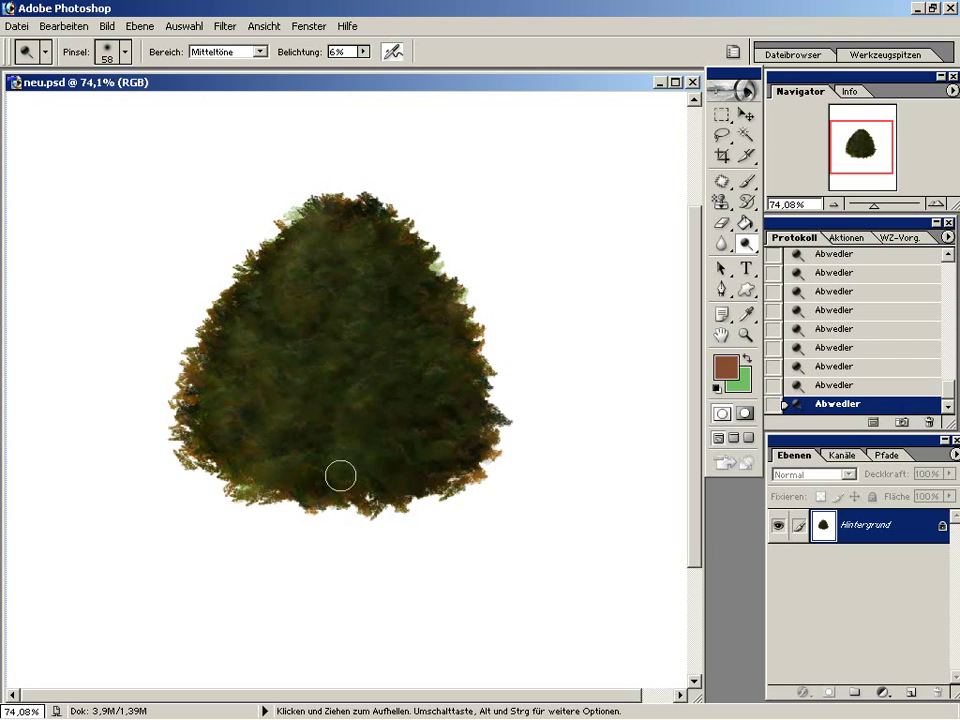
- Raise the image contrast to about +9 with Brightness/Contrast
left_click(107, 26)
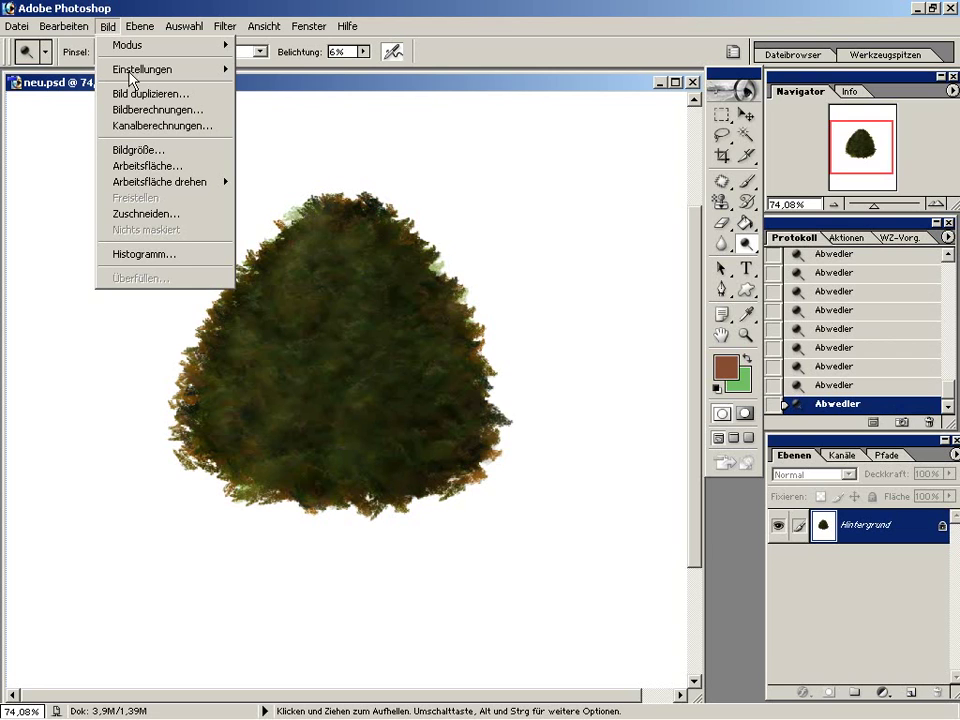
mouse_move(142, 69)
left_click(336, 165)
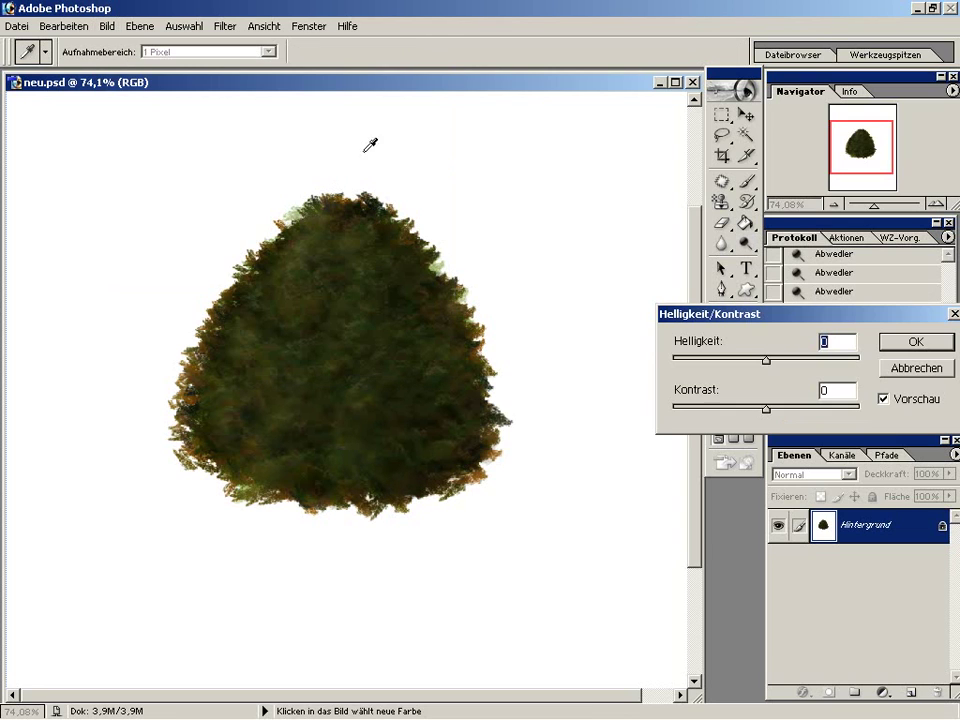
left_click_drag(770, 408, 772, 408)
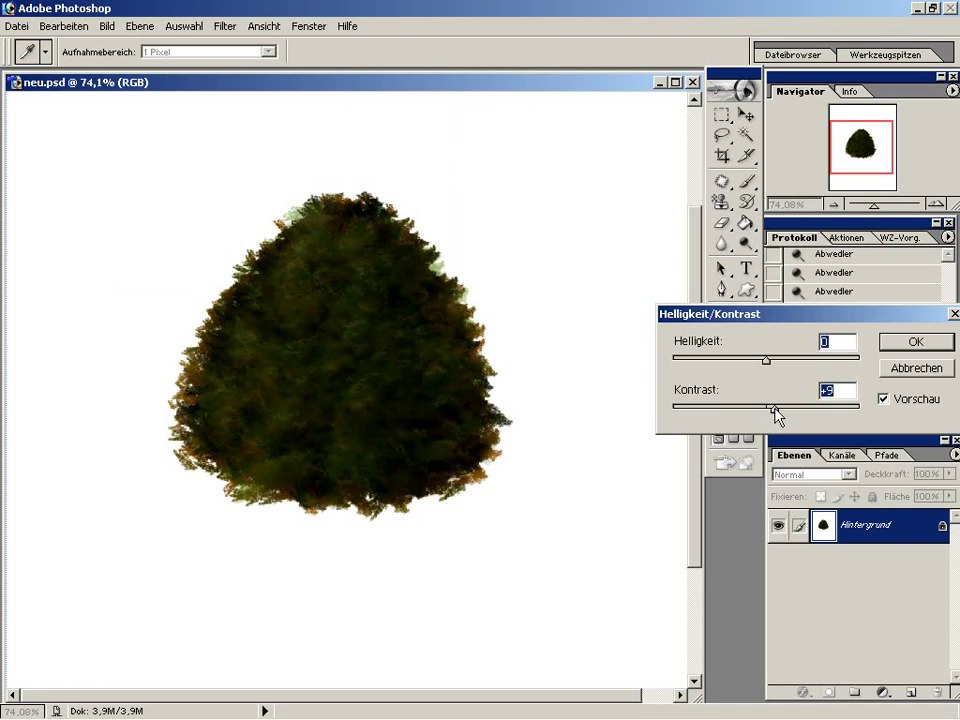
left_click(913, 343)
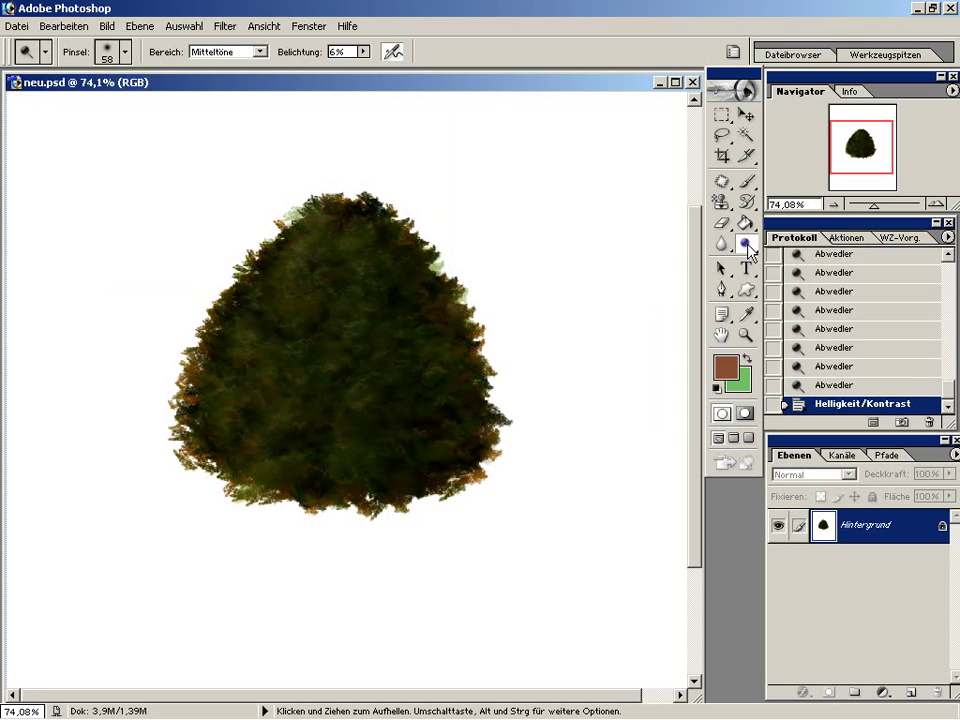
left_click_drag(745, 243, 782, 282)
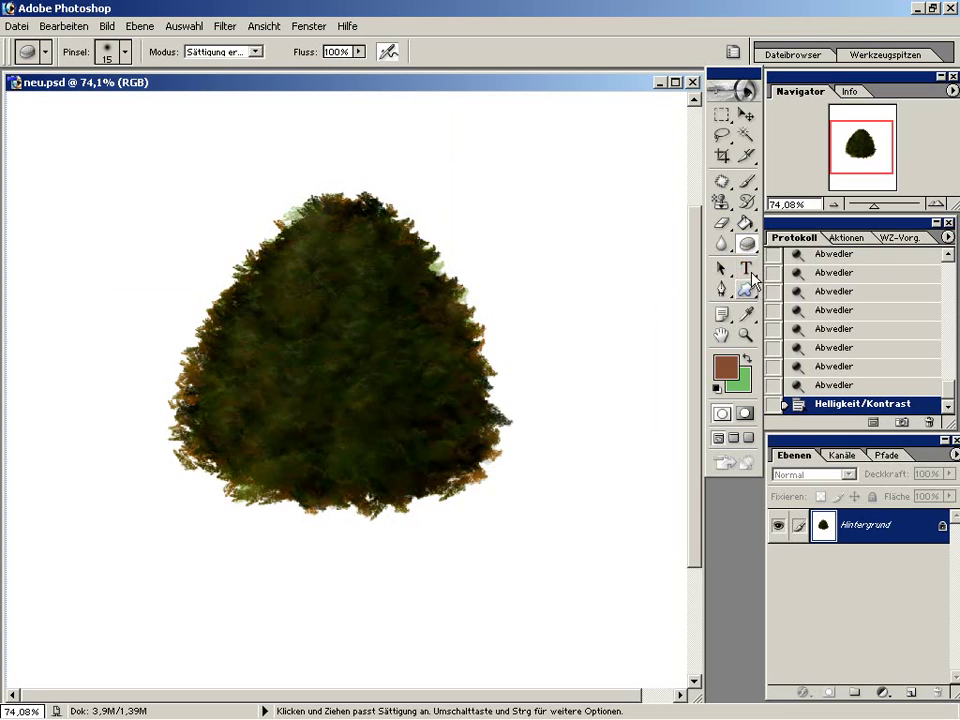
left_click(746, 268)
- Type the three-line caption 'Der Schwamm für mehr Sättigung', move it, then delete its layer
left_click(477, 156)
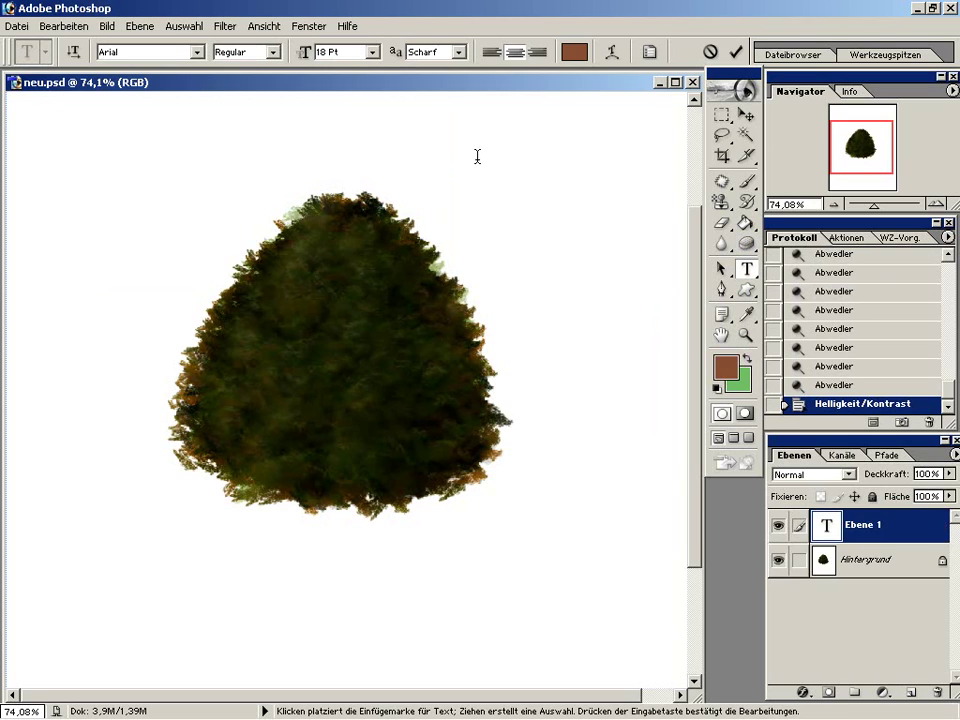
type("Der Schwamm")
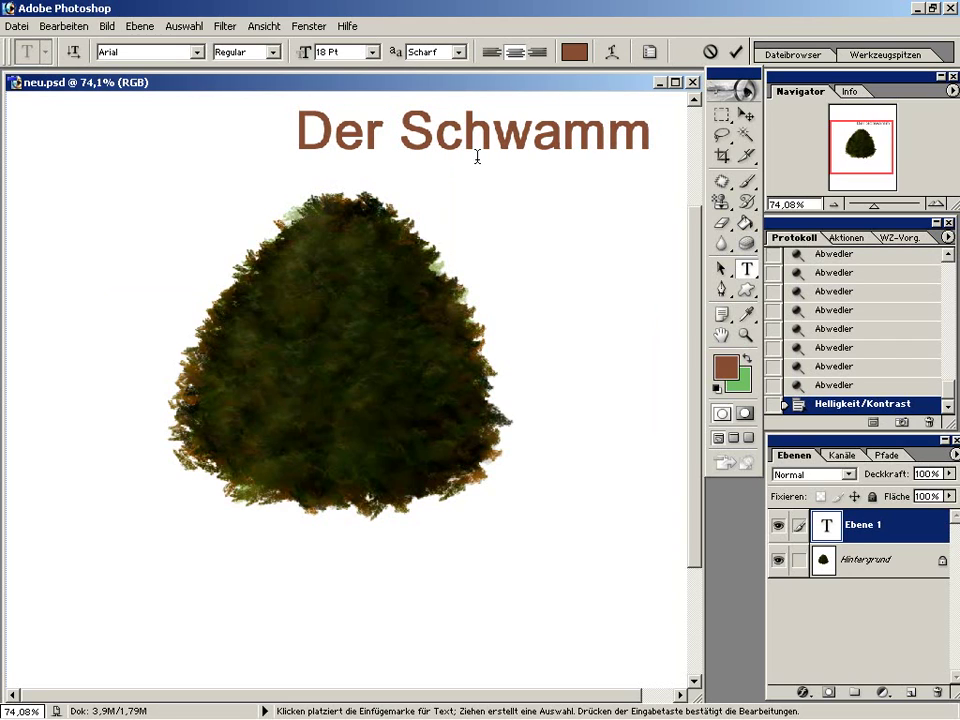
key("Return")
type("für ")
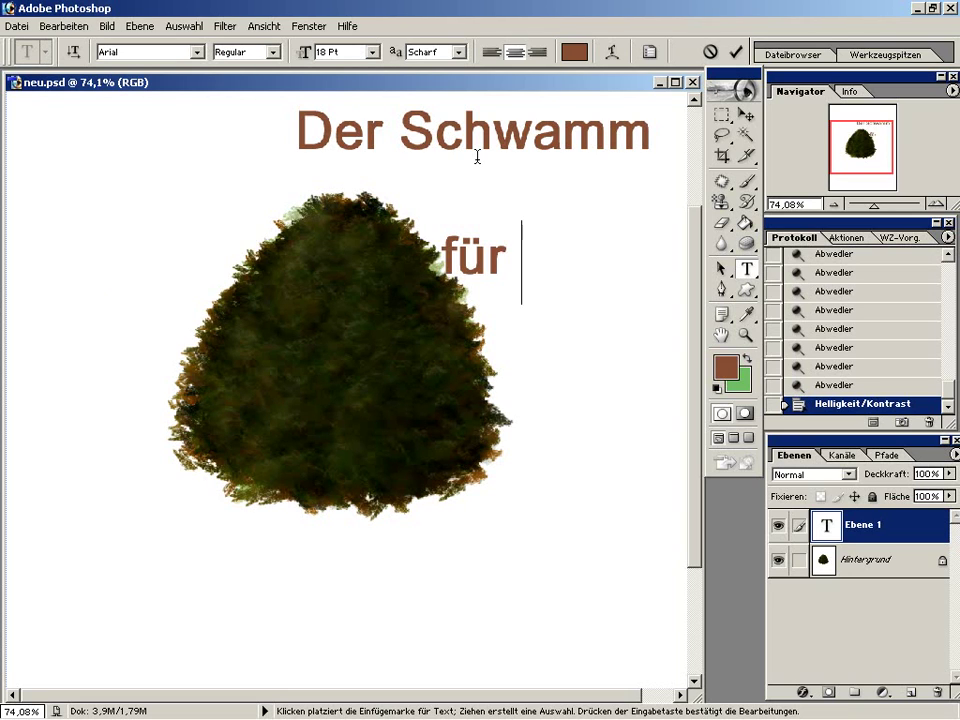
type("mehr")
key("Return")
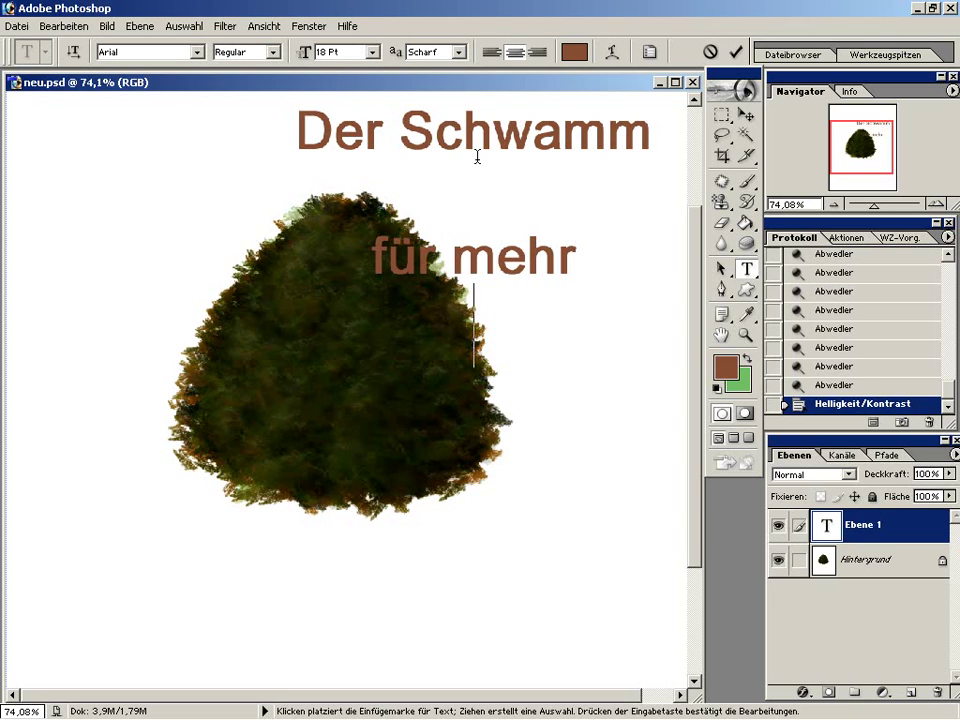
type("Sätti")
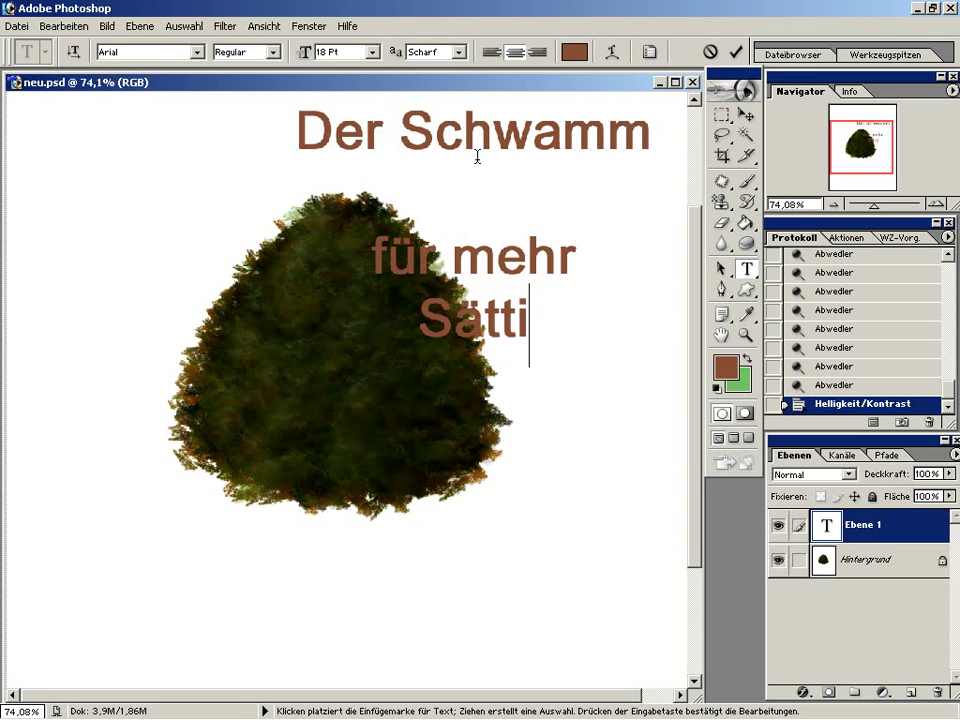
type("gung")
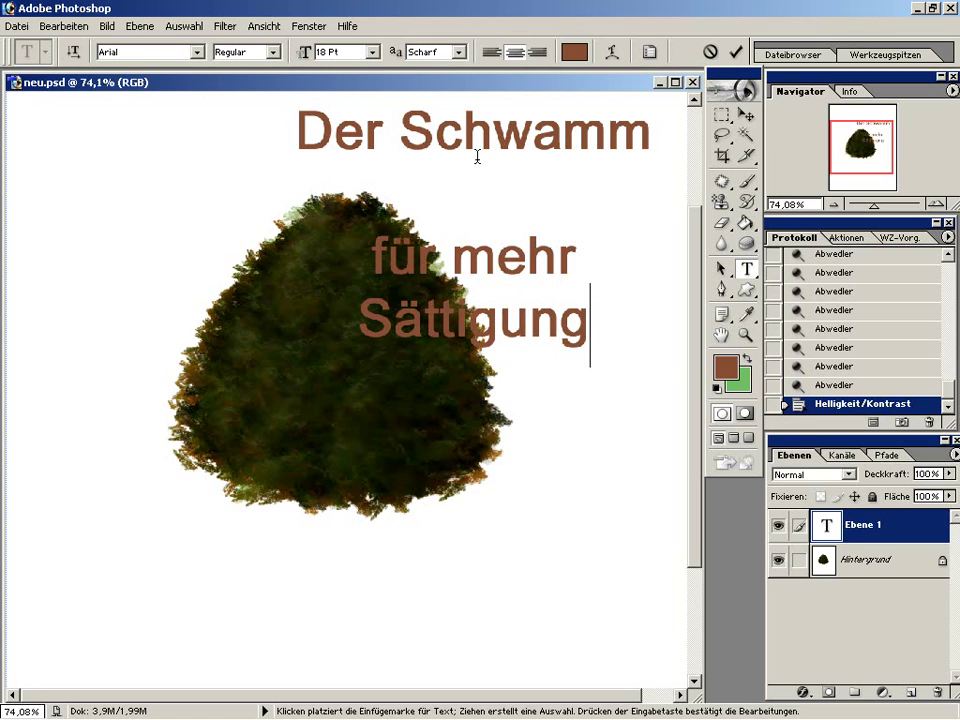
mouse_move(527, 422)
left_mouse_down()
mouse_move(617, 514)
mouse_move(576, 527)
left_mouse_up()
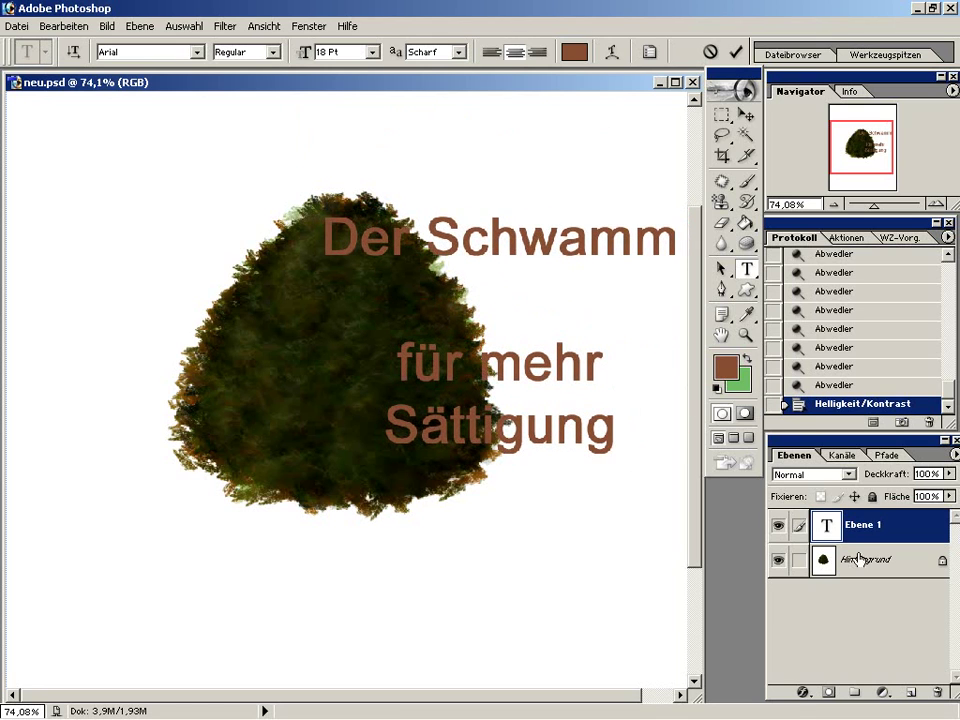
left_click(936, 691)
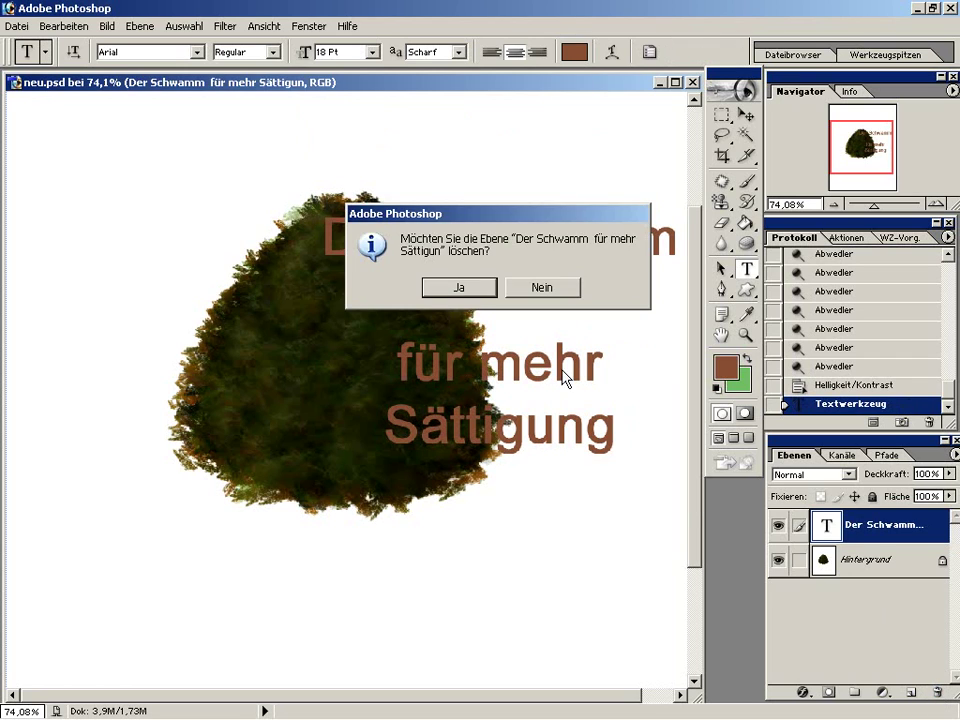
left_click(462, 285)
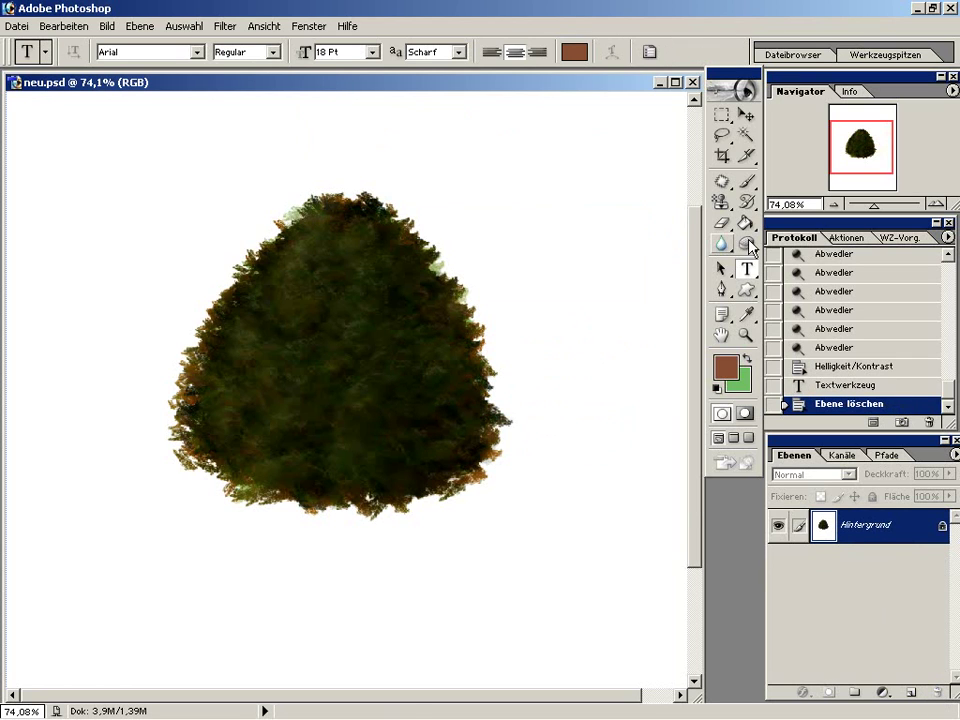
- Set the Sponge to Sättigung erhöhen with a 45 px brush and reduced flow
left_click(749, 245)
left_click(258, 53)
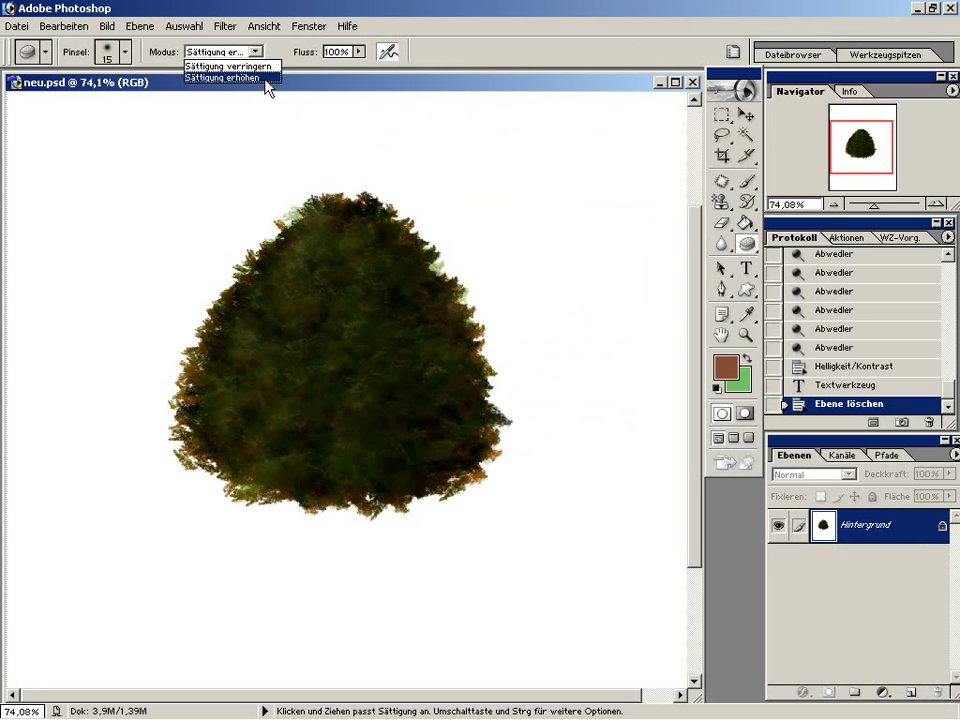
left_click(265, 80)
left_click(100, 50)
left_click_drag(35, 99, 62, 99)
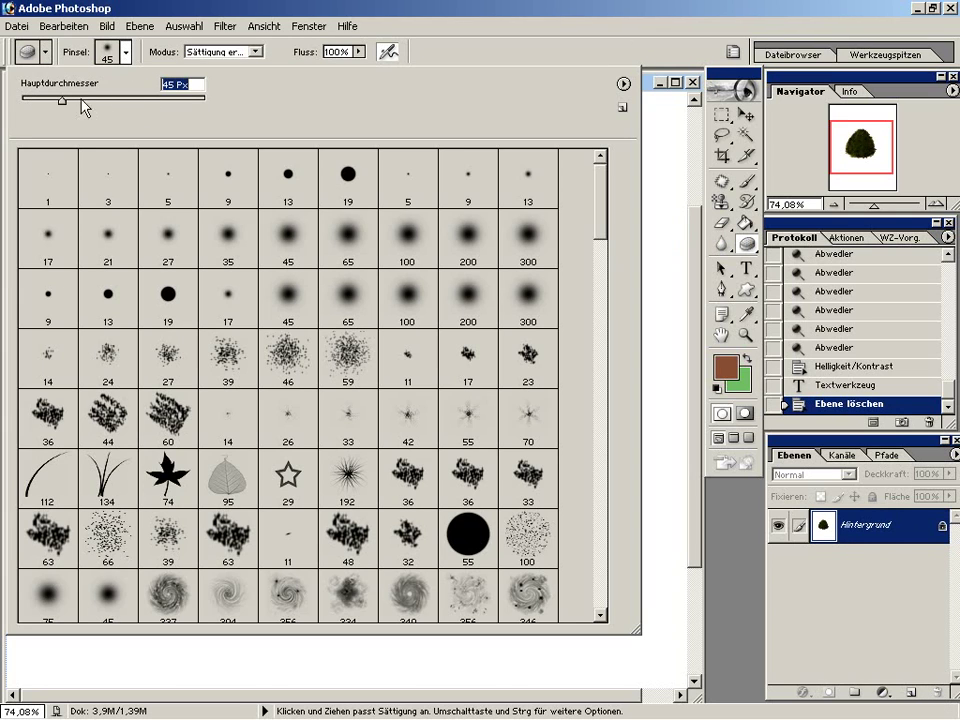
left_click(360, 52)
left_click_drag(334, 72, 311, 77)
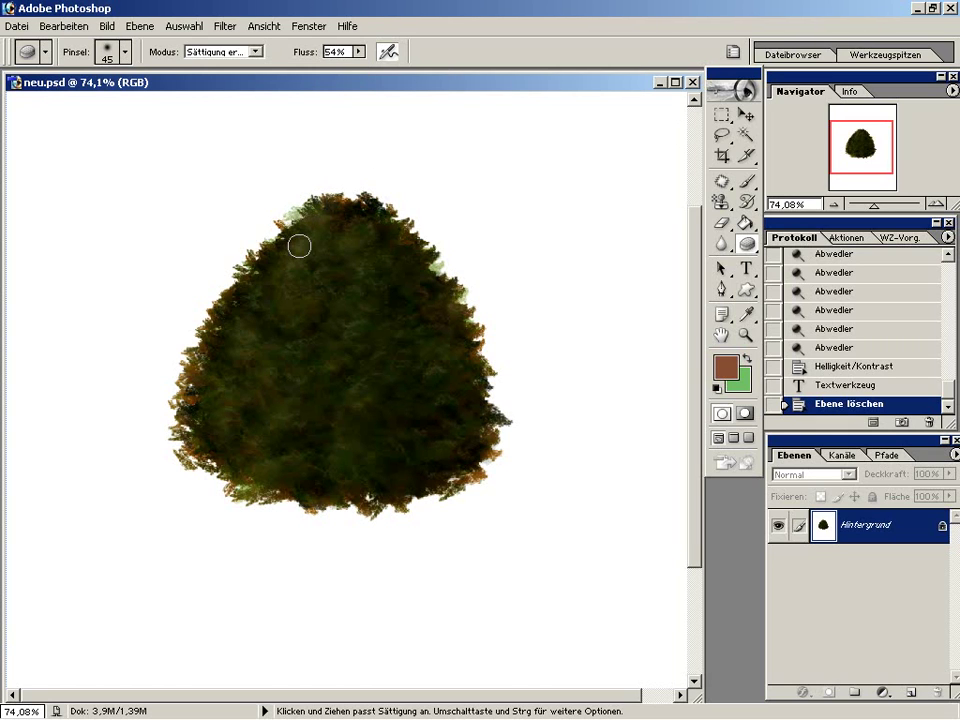
- Sponge the bush's top, middle and lower foliage, raising flow to 73% then 100%
mouse_move(322, 213)
left_mouse_down()
mouse_move(281, 281)
mouse_move(281, 272)
left_mouse_up()
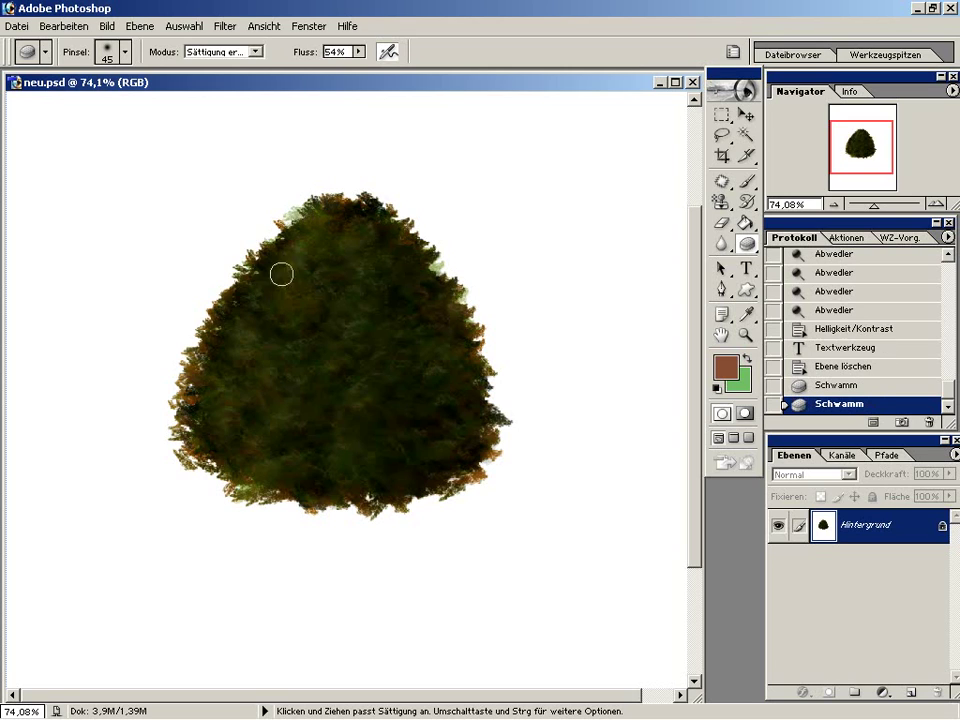
mouse_move(381, 306)
left_mouse_down()
mouse_move(398, 246)
mouse_move(432, 301)
mouse_move(401, 379)
mouse_move(399, 431)
mouse_move(456, 388)
left_mouse_up()
mouse_move(381, 444)
left_mouse_down()
mouse_move(336, 454)
mouse_move(286, 442)
left_mouse_up()
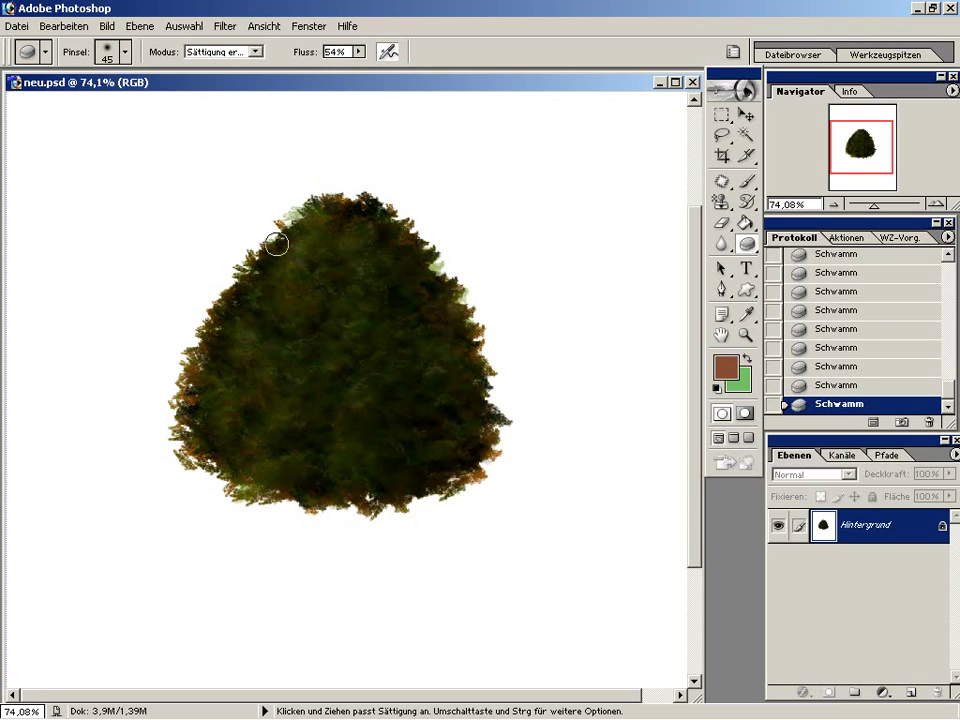
left_click(358, 51)
left_click(380, 70)
left_click(358, 52)
left_click_drag(376, 67, 388, 68)
left_click(305, 229)
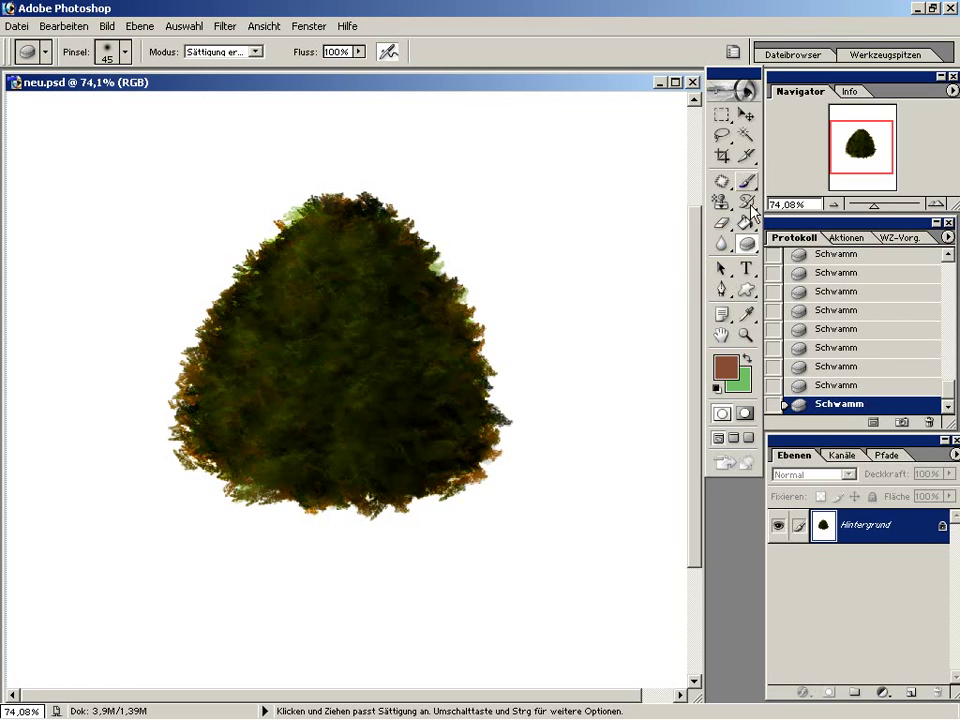
- Set the foreground to dark brown and start 12 pt text above the bush
left_click(726, 368)
left_click(392, 429)
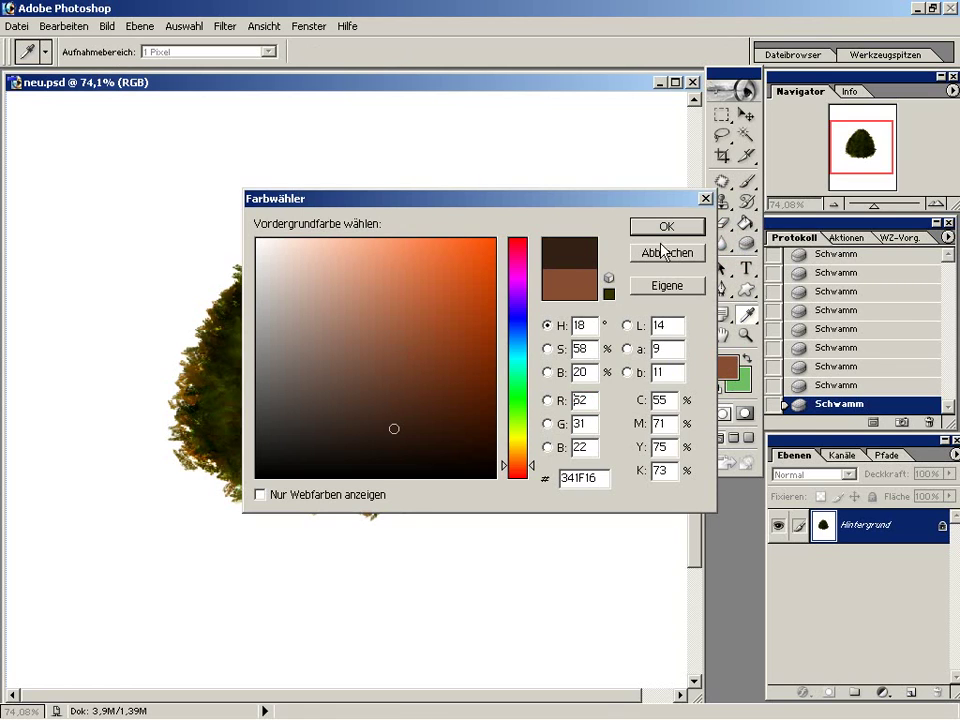
left_click(675, 227)
left_click(748, 270)
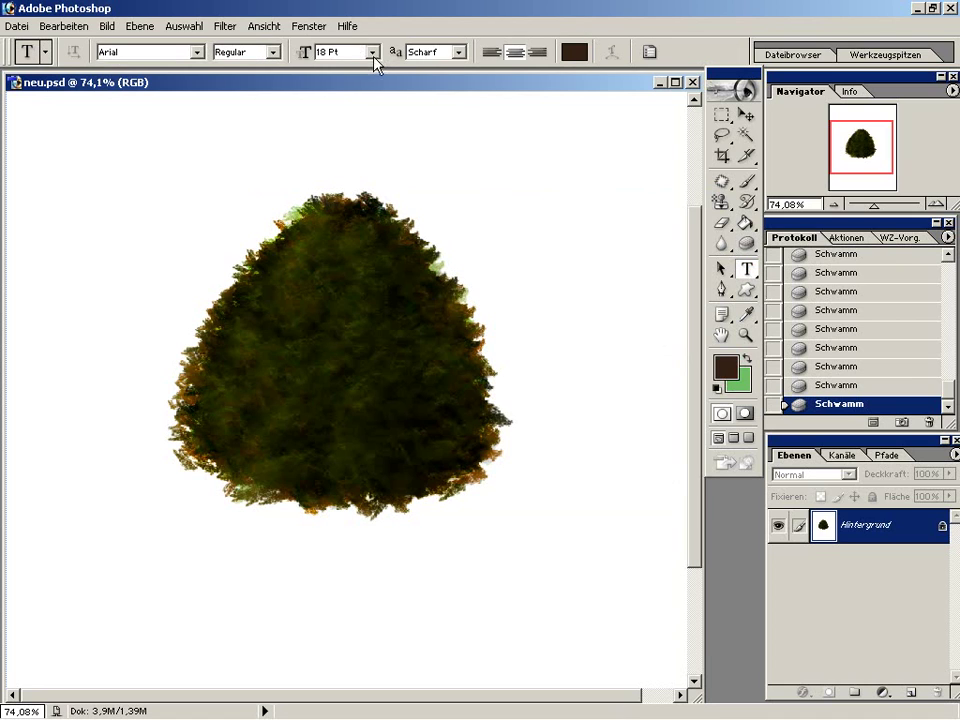
left_click(372, 51)
left_click(352, 175)
left_click(489, 161)
- Type 'Fertig ^___^' and 'wer will, kann natürlich noch', shifting the text block right
type("Fertig")
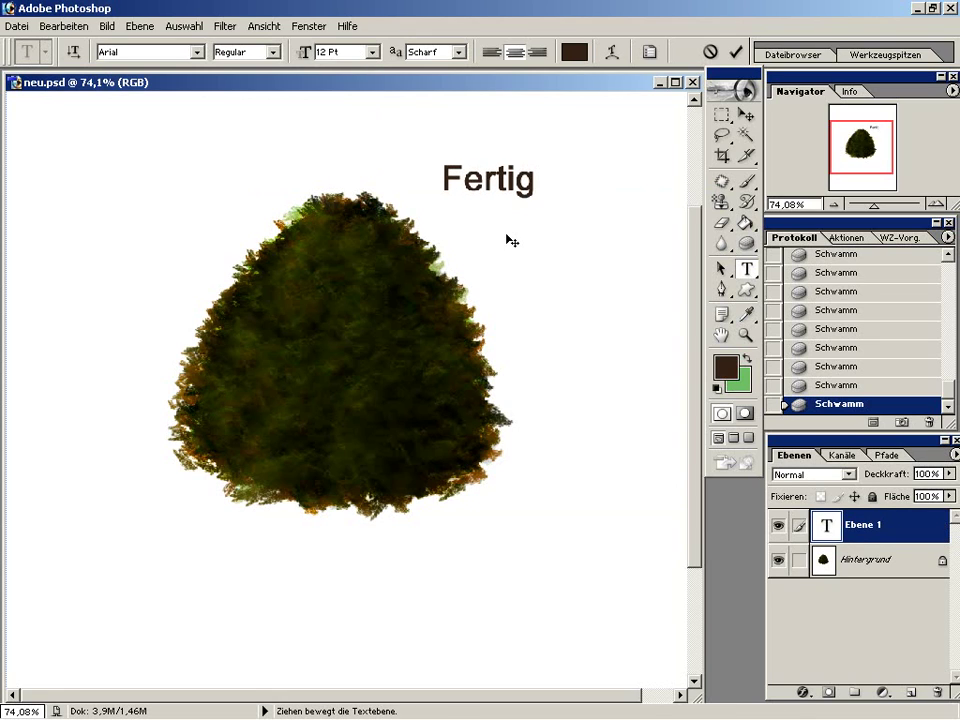
type(" ^___^")
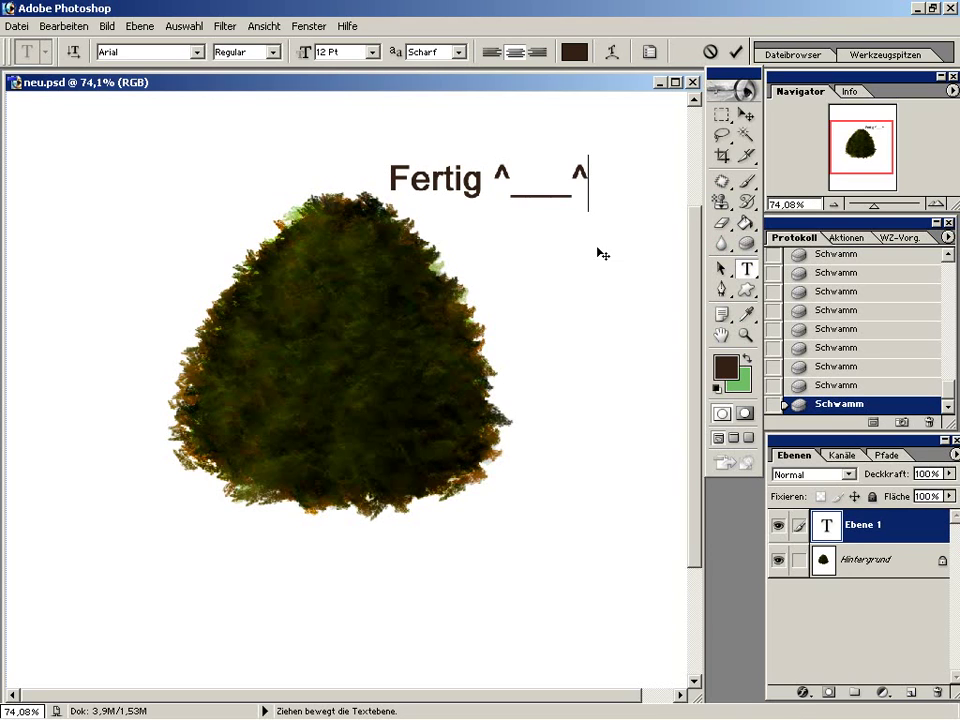
key("Return")
type("wer")
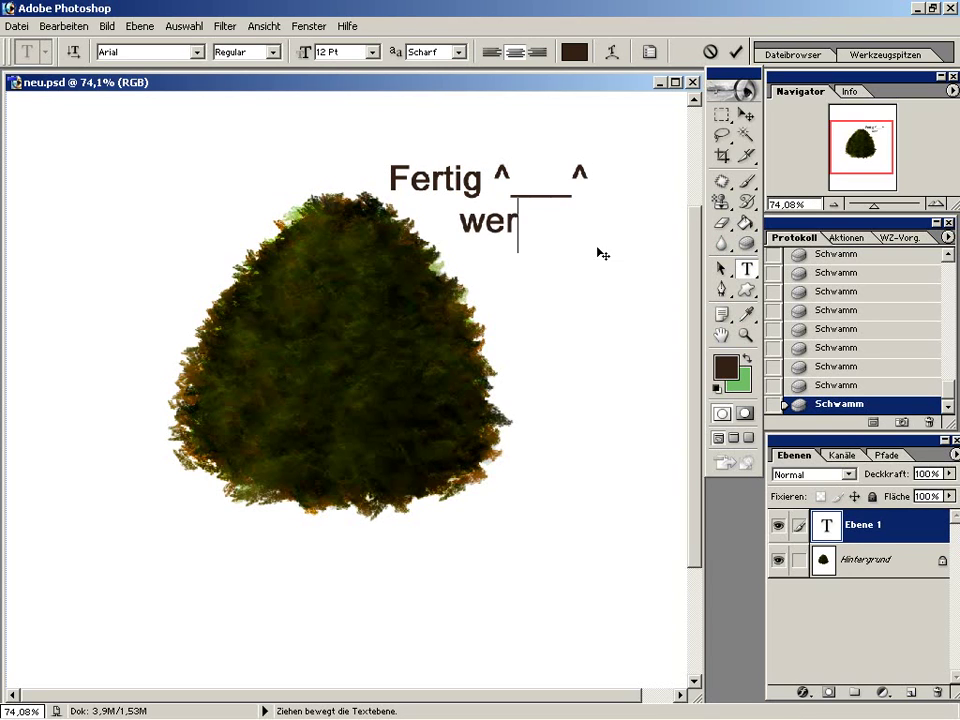
type(" will")
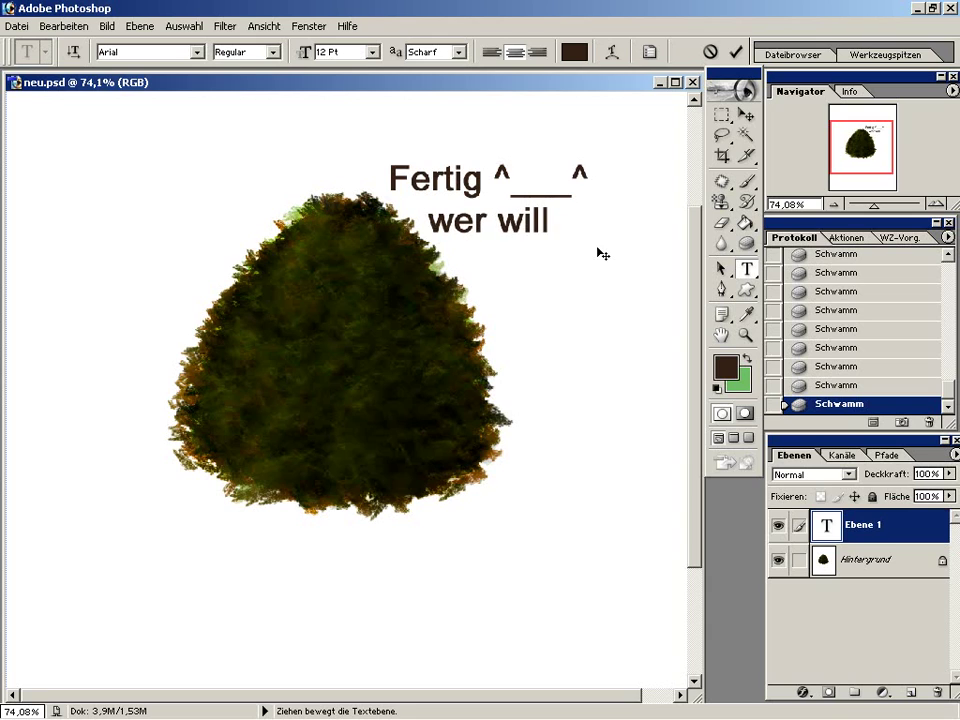
type(", kann")
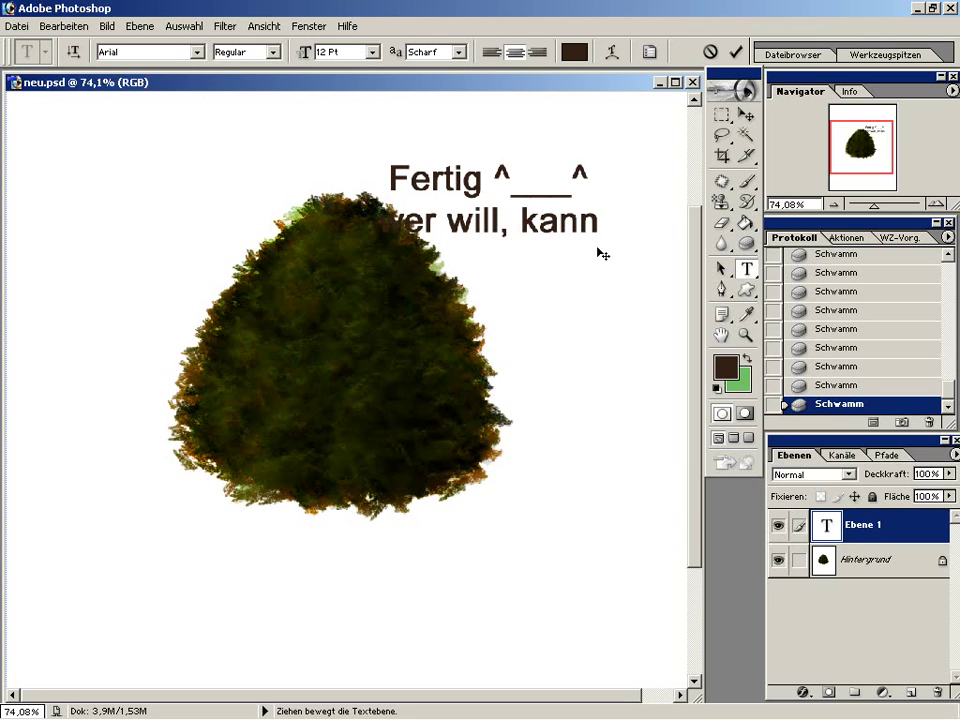
mouse_move(594, 346)
left_mouse_down()
mouse_move(671, 339)
mouse_move(665, 346)
left_mouse_up()
type("natürlich")
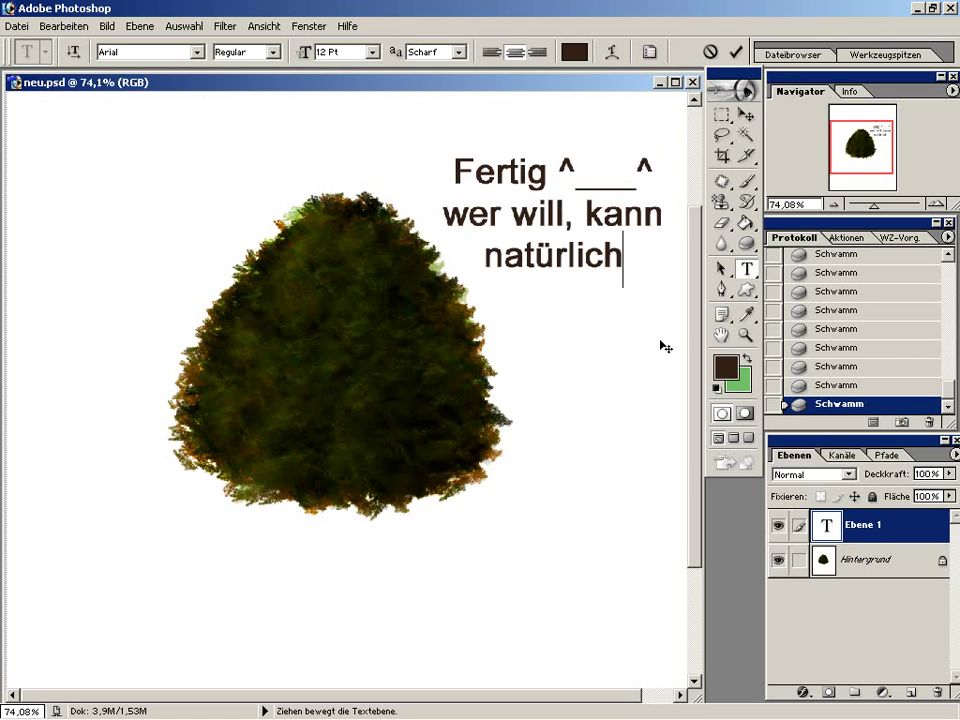
type(" noch")
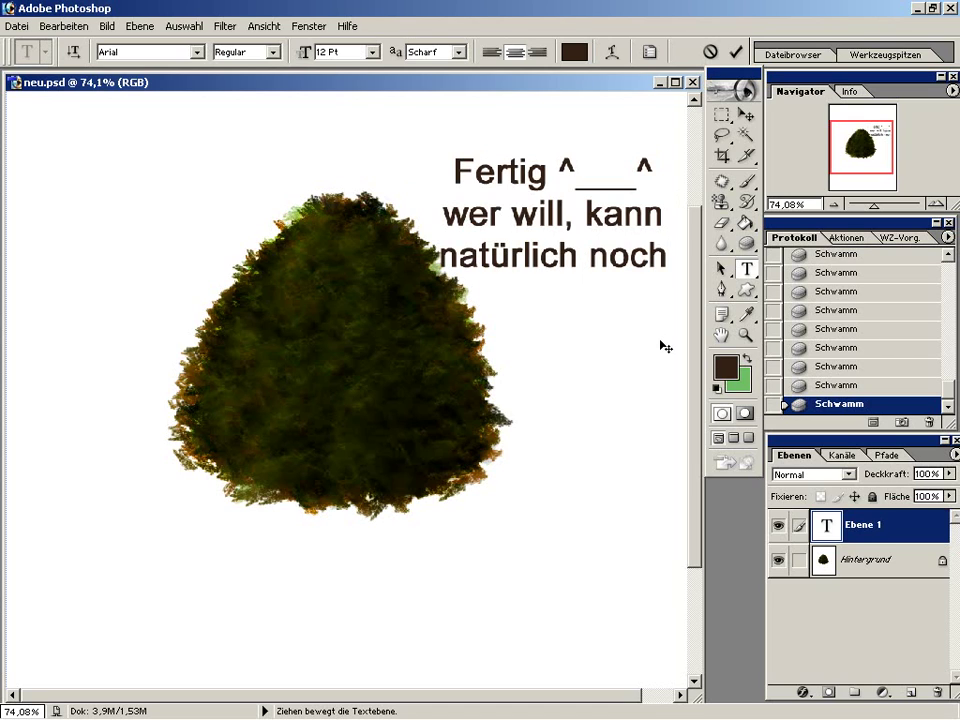
- Add 'blühendes', 'zeug' and 'reinsetzten' on separate lines, then select the lines below the heading
key("Return")
type("blühendes")
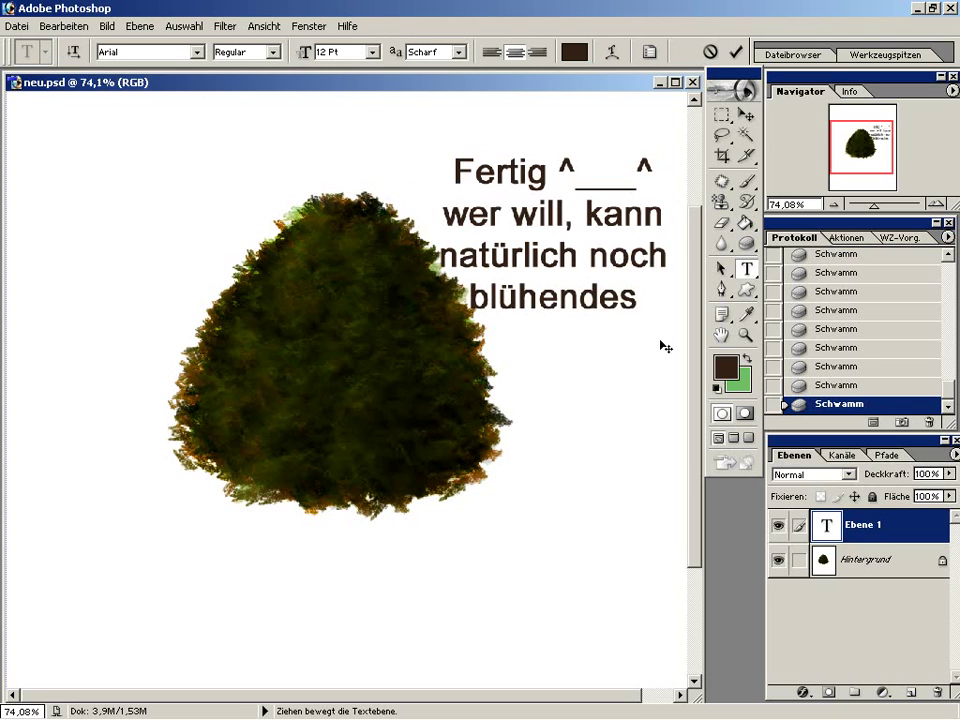
key("Return")
type("zeug ")
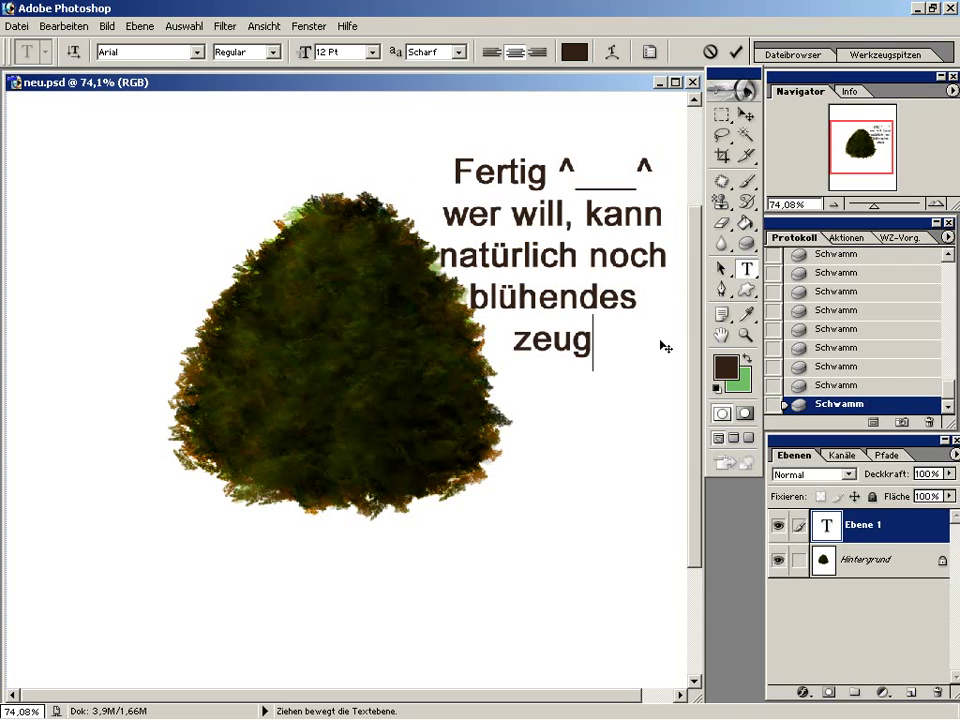
type("reinsetzten")
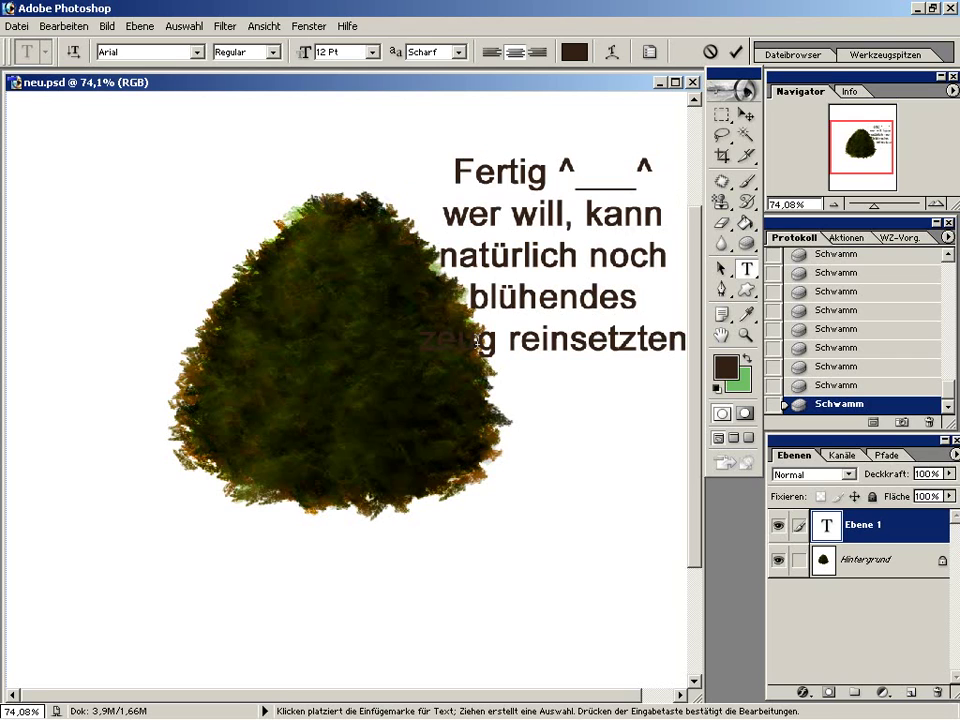
left_click(528, 350)
key("Return")
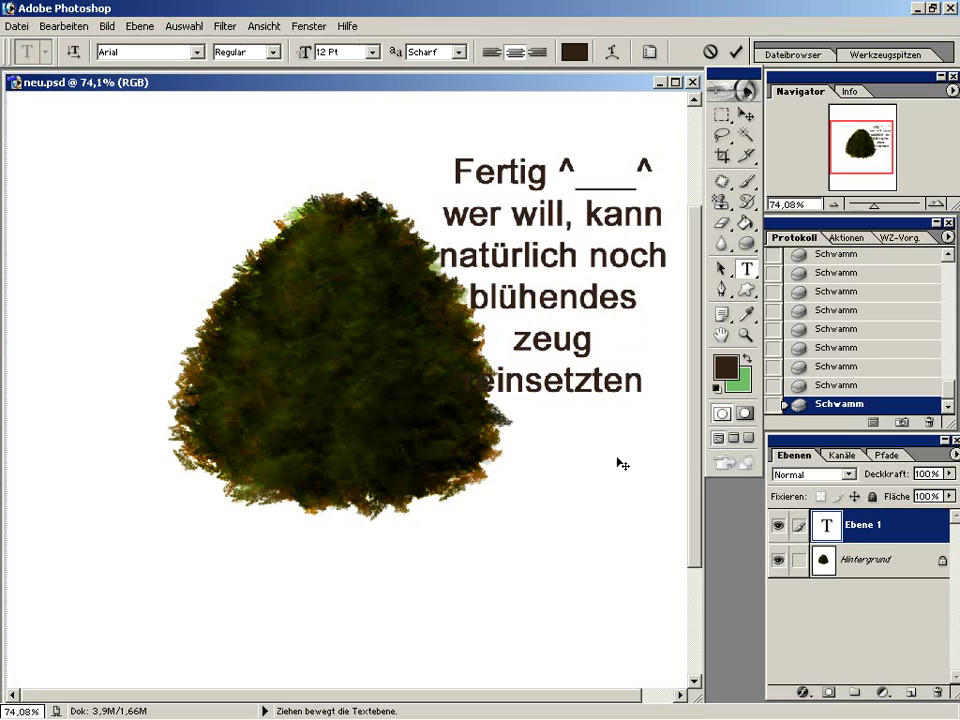
left_click_drag(598, 485, 609, 478)
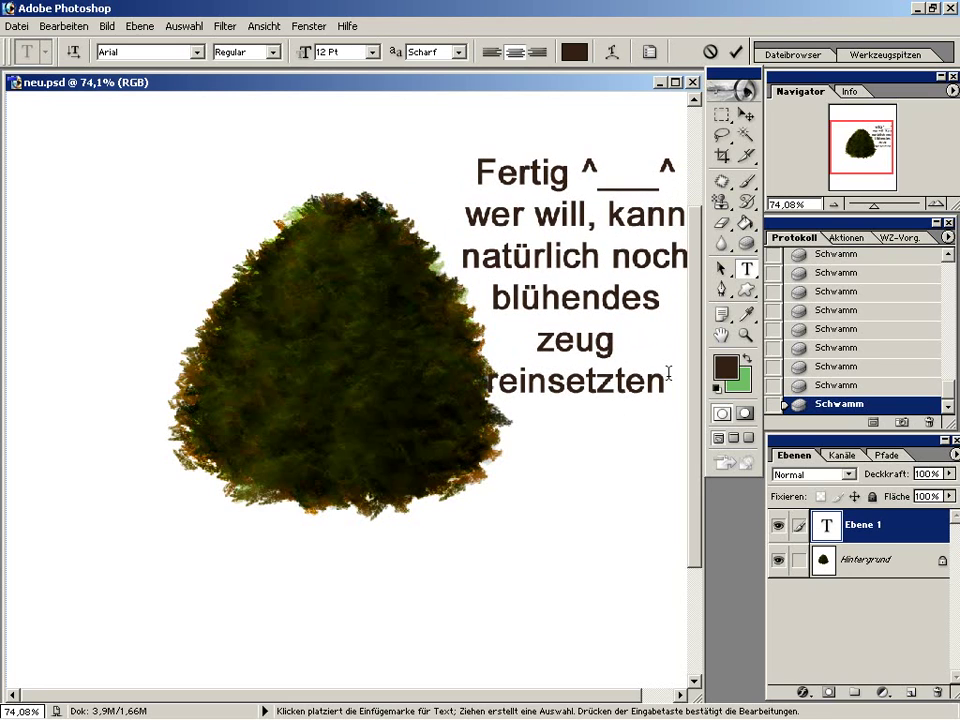
left_click_drag(668, 380, 432, 236)
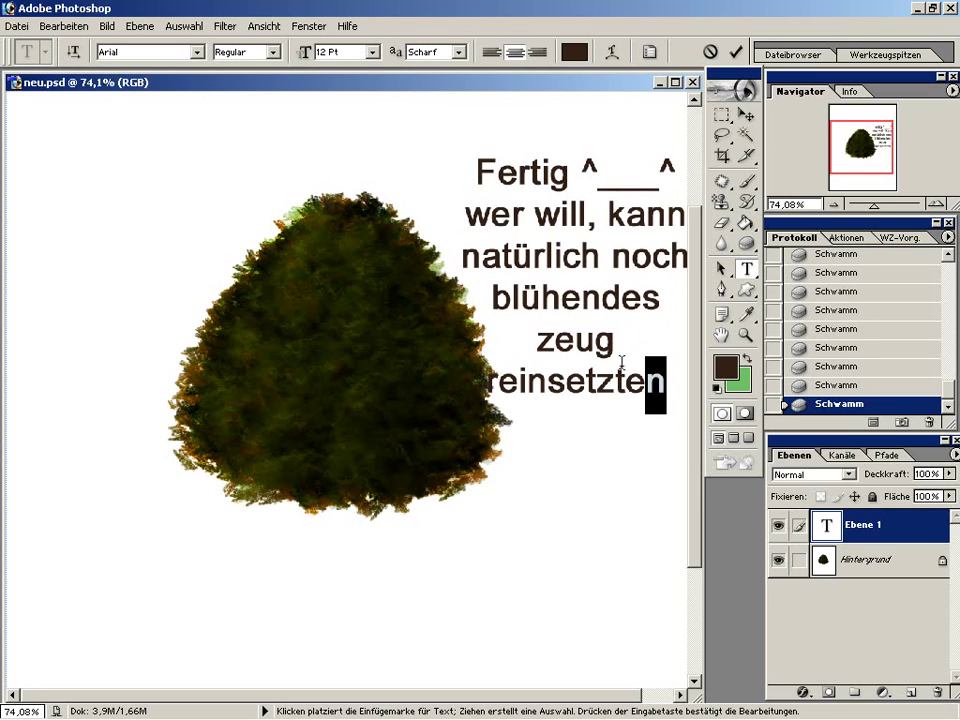
- Make the selected lines 10 pt, add 'oder die Farben ändern.', and delete the text layer
left_click(373, 51)
left_click(366, 142)
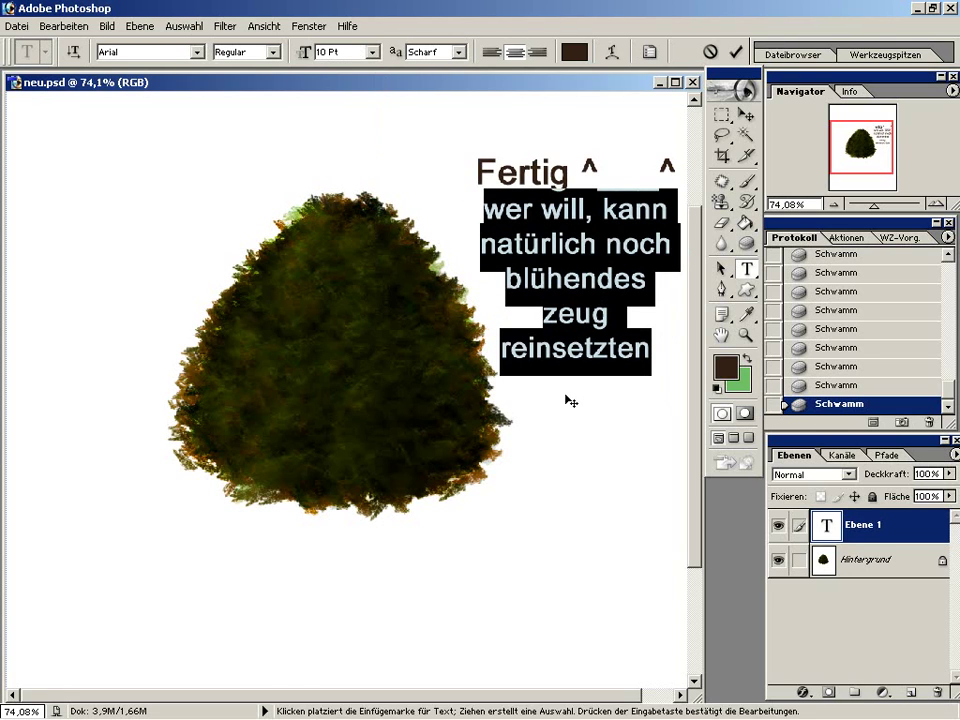
left_click(664, 360)
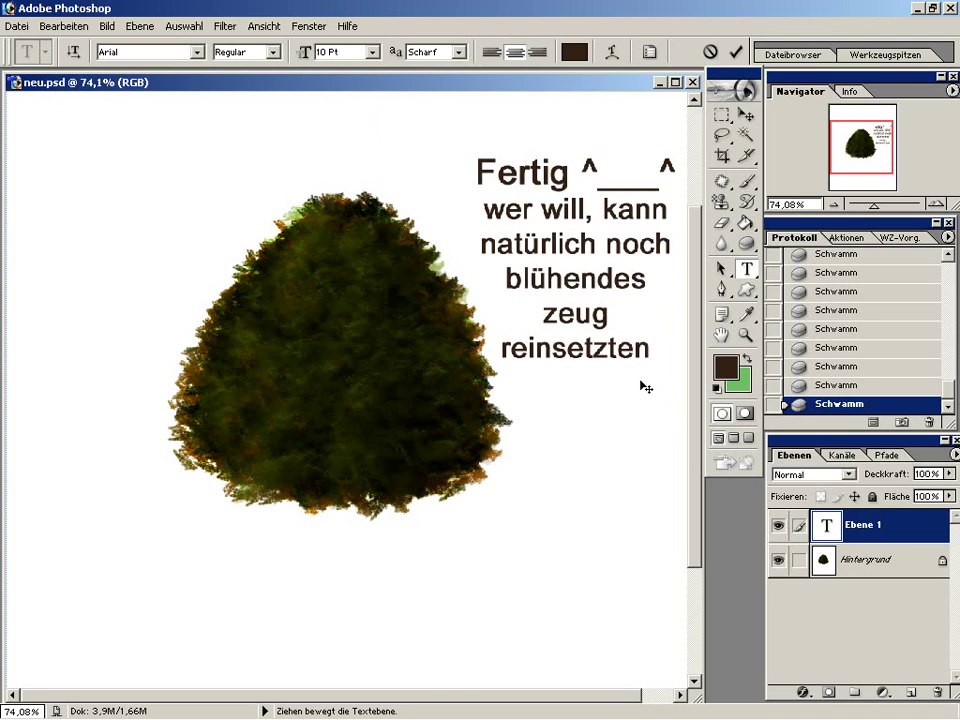
key("Return")
type("oder")
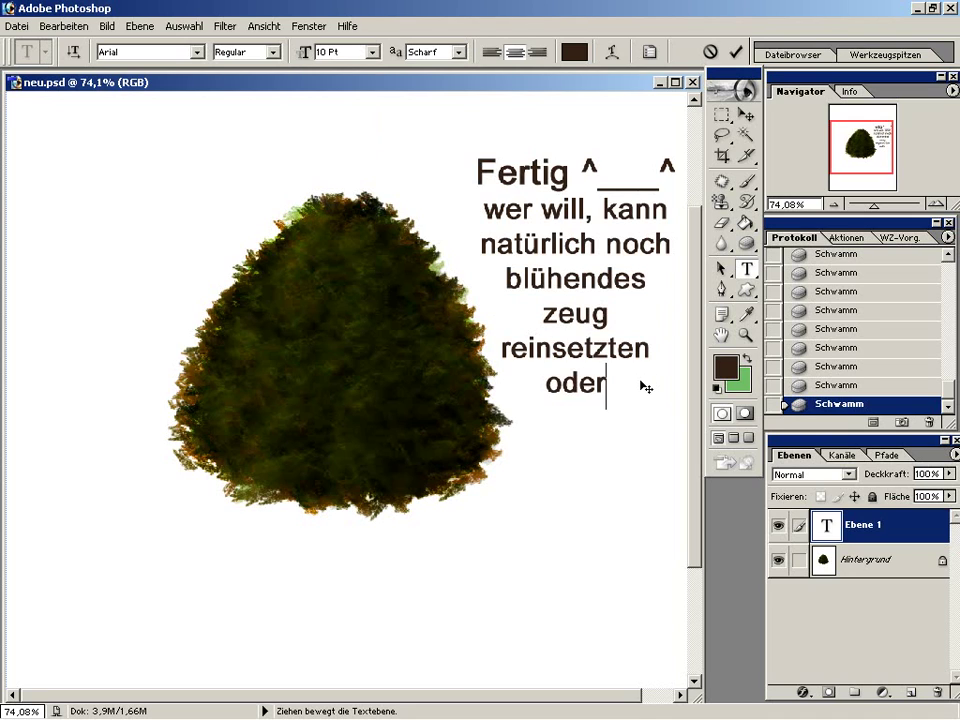
type(" die ")
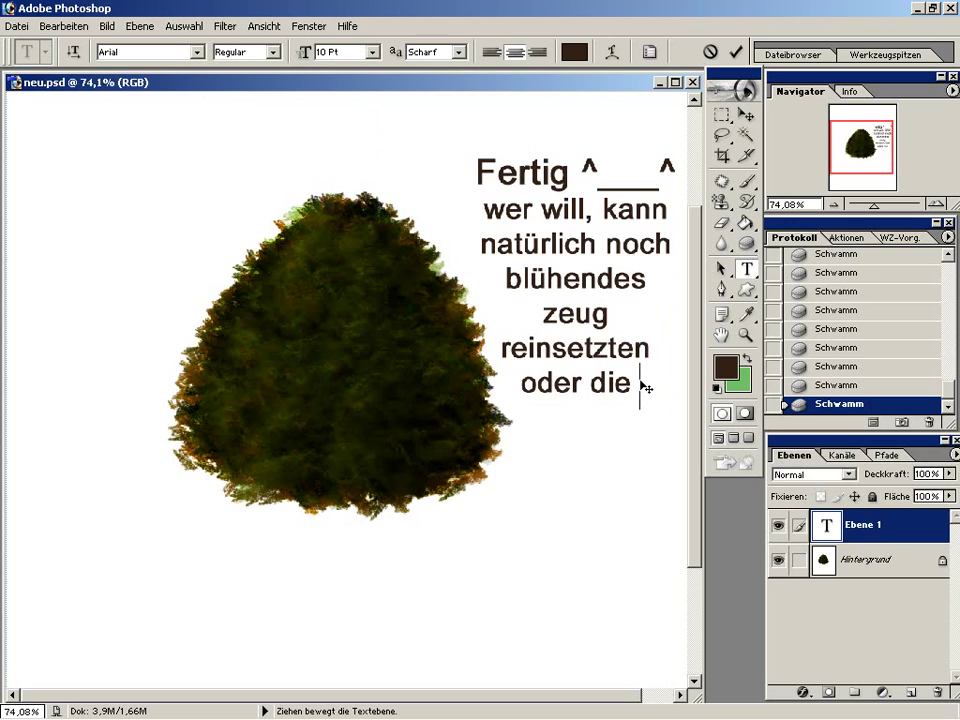
type("Farben")
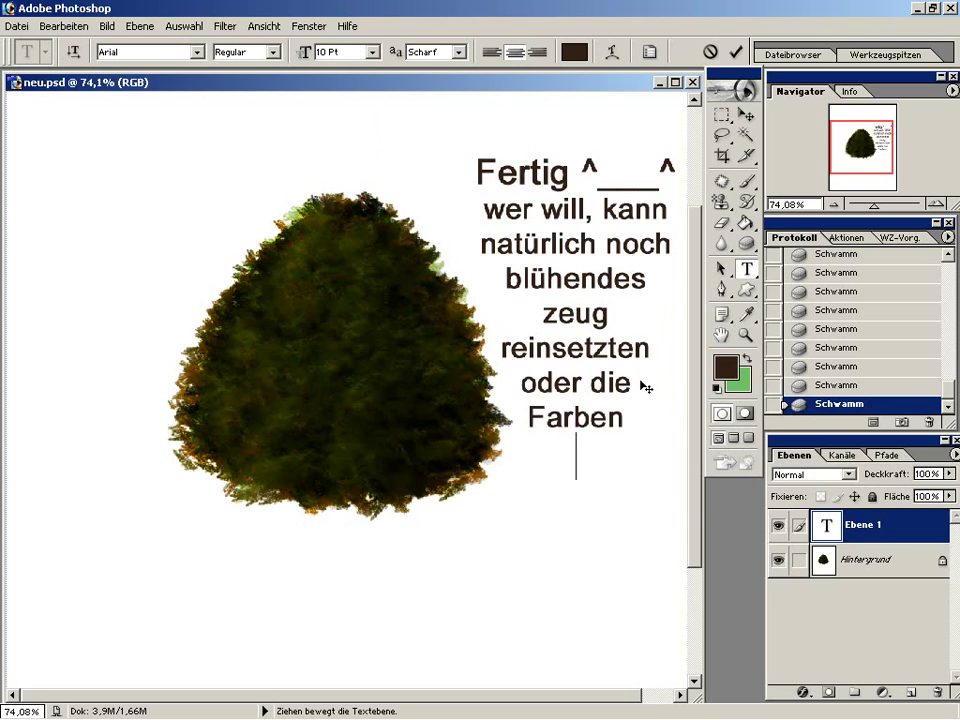
key("Return")
type("ändern")
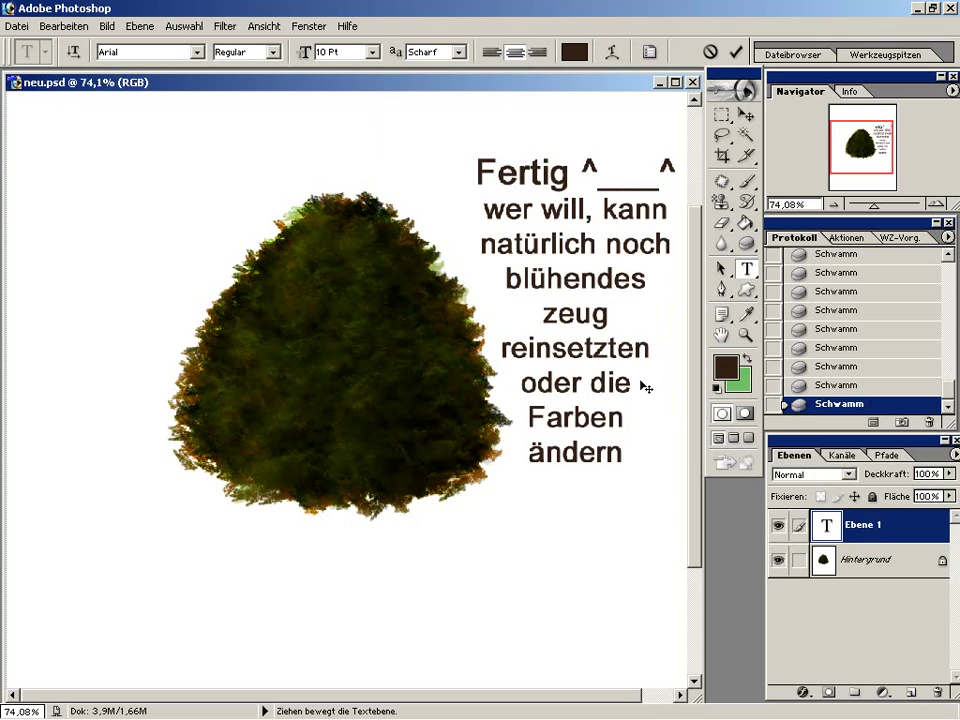
type(".")
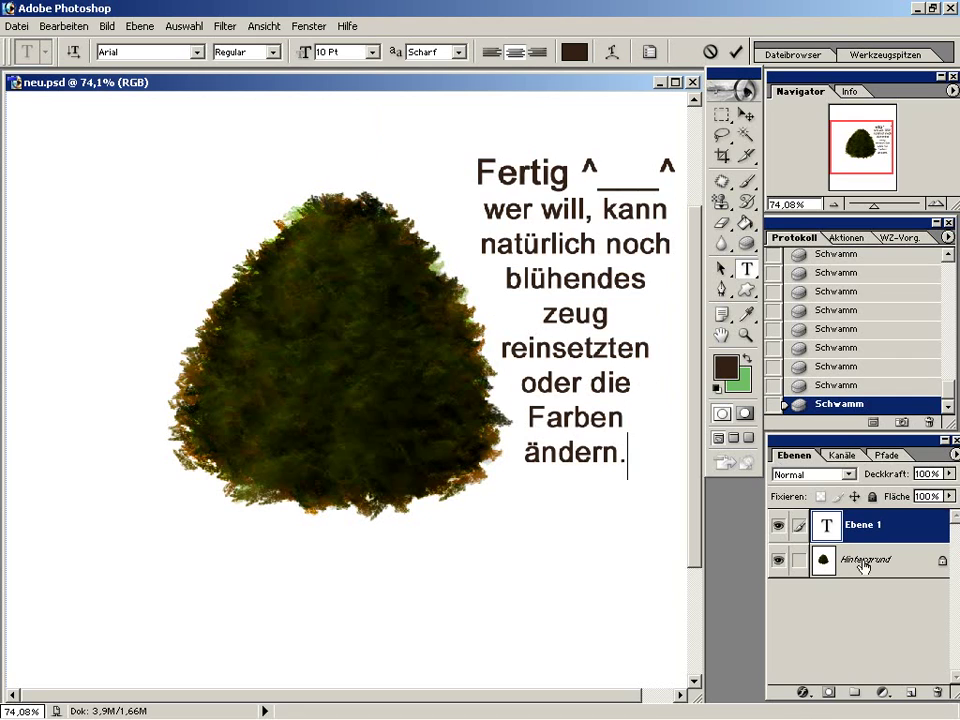
left_click(938, 690)
- Confirm the layer deletion, then preview Hue/Saturation, ending at hue 0 and saturation +1
left_click(463, 282)
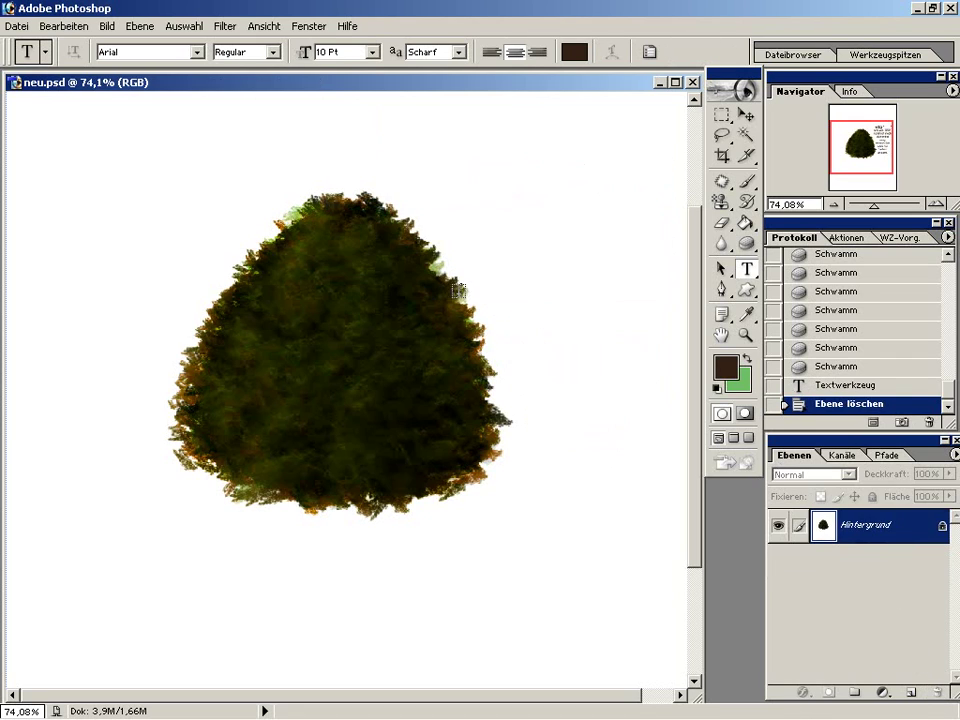
left_click(106, 26)
mouse_move(141, 69)
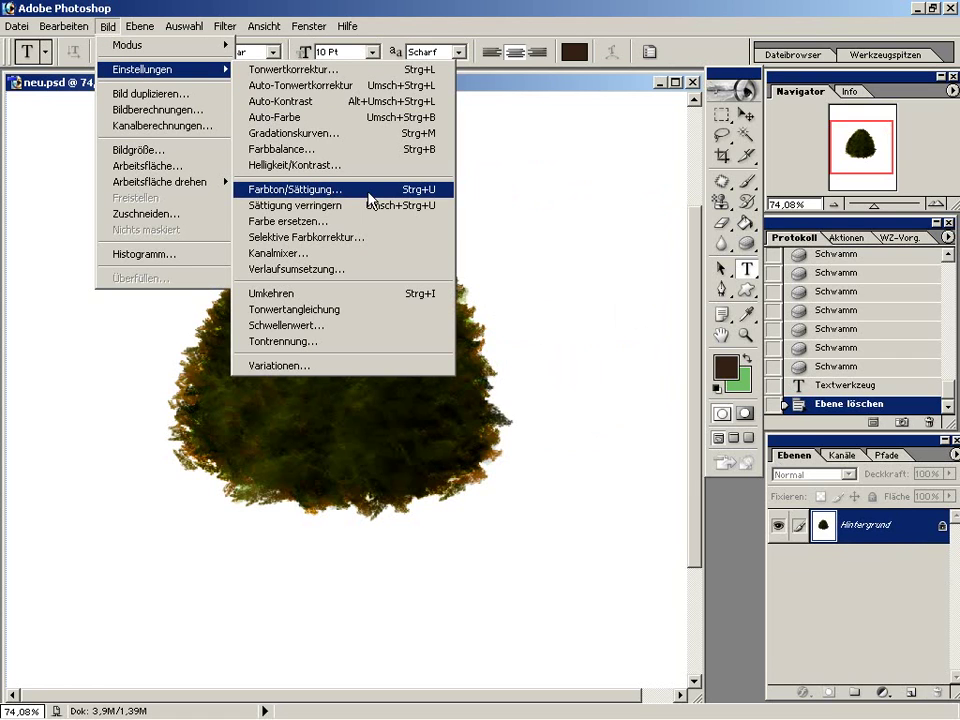
left_click(370, 190)
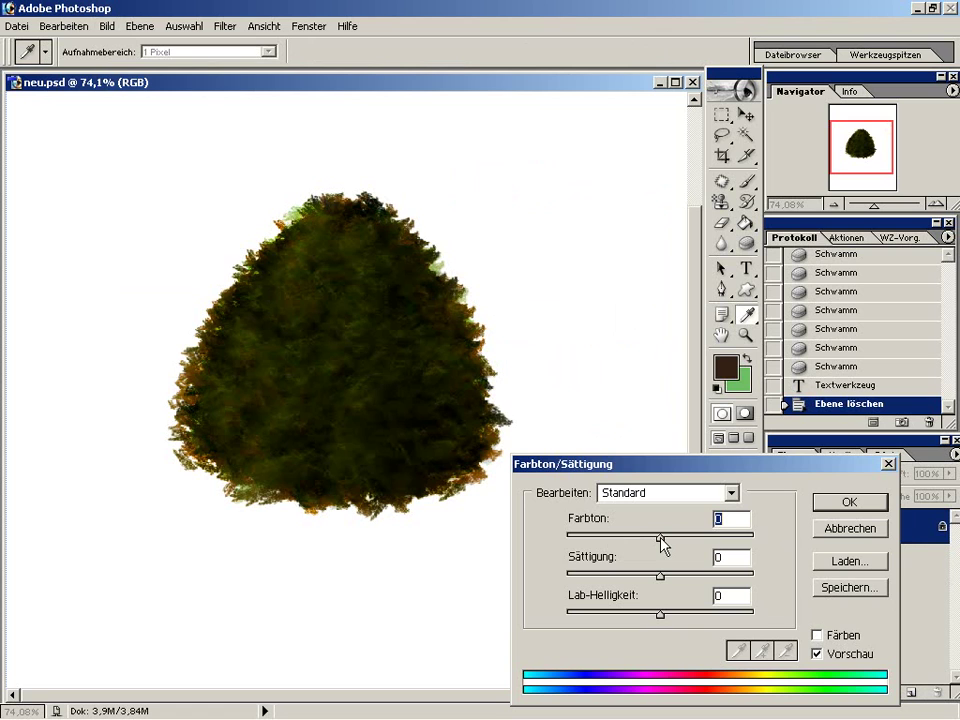
mouse_move(661, 537)
left_mouse_down()
mouse_move(600, 548)
mouse_move(720, 555)
mouse_move(754, 538)
mouse_move(651, 540)
left_mouse_up()
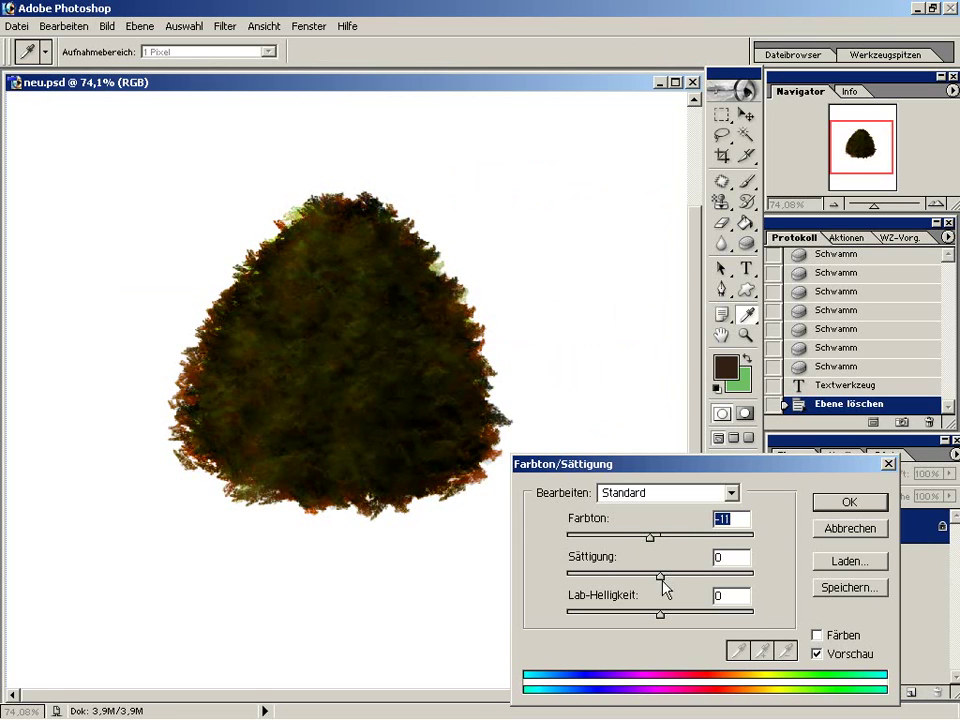
mouse_move(689, 578)
left_mouse_down()
mouse_move(724, 577)
mouse_move(594, 581)
mouse_move(673, 579)
mouse_move(663, 580)
left_mouse_up()
left_click_drag(648, 535, 663, 540)
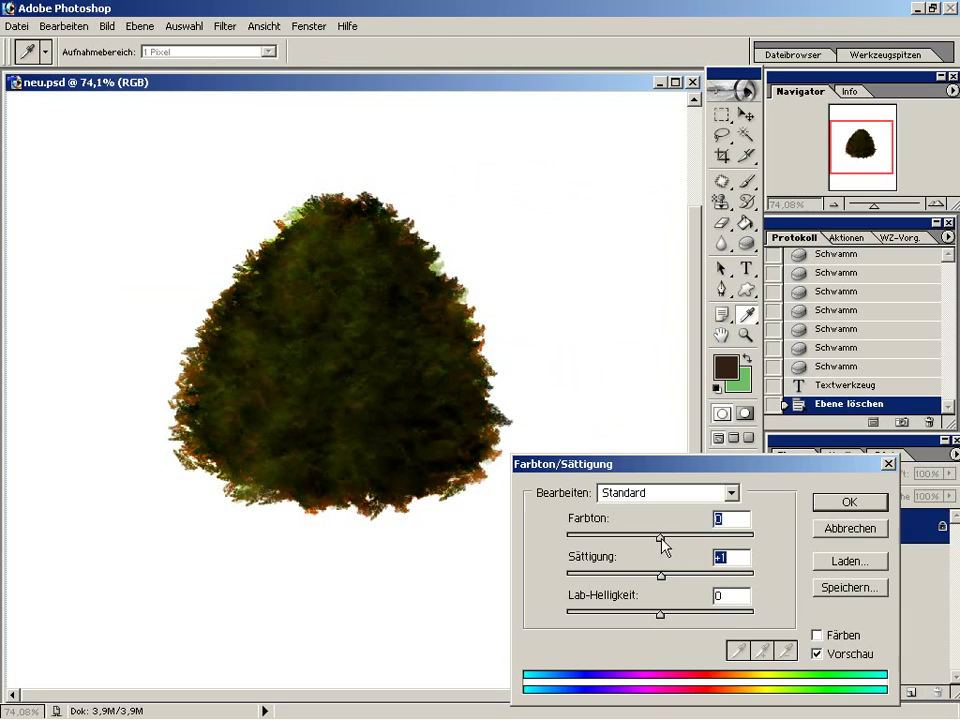